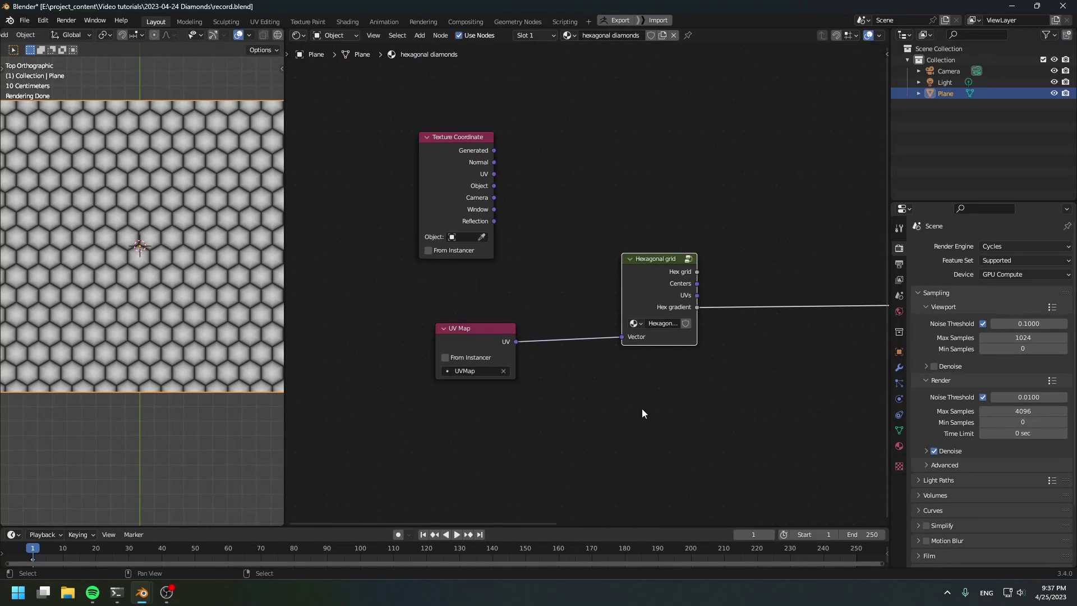
Step: Open the Hexagonal grid node group and set the Scale node's scale to 15
middle_click_drag(690, 383, 729, 372)
key("Tab")
scroll(497, 409, "down", 11)
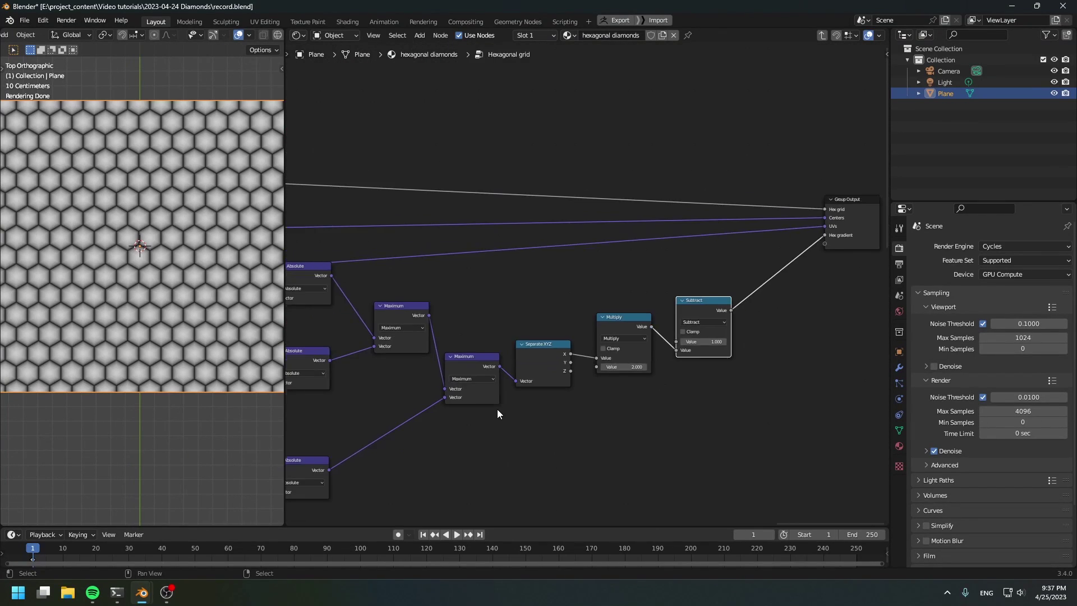
middle_click_drag(348, 393, 883, 361)
middle_click_drag(602, 321, 884, 280)
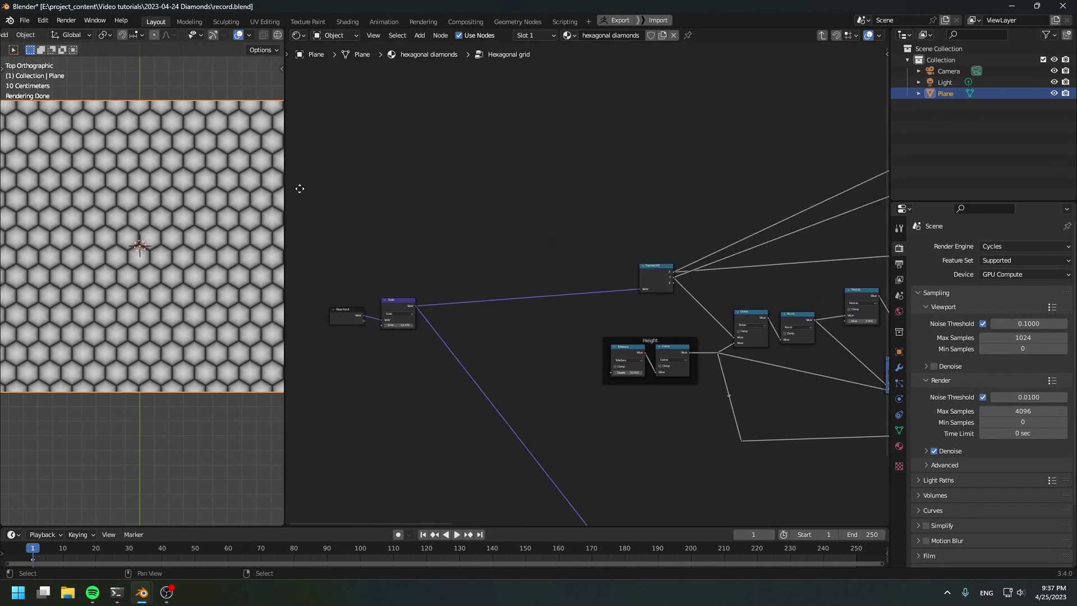
middle_click_drag(298, 187, 571, 176)
scroll(624, 402, "up", 12)
middle_click_drag(640, 382, 506, 323)
scroll(506, 323, "up", 2)
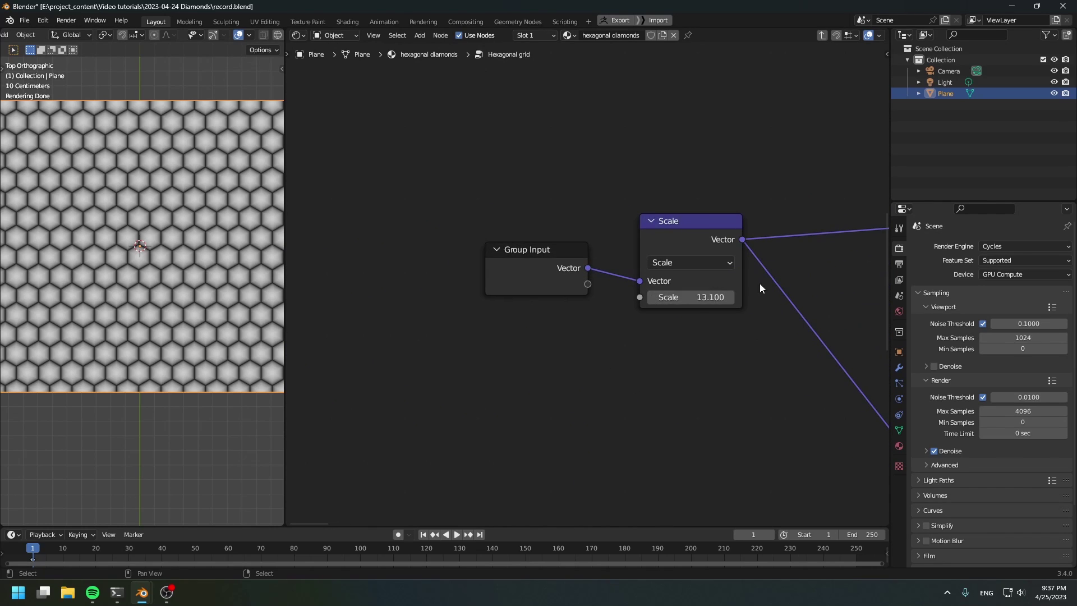
left_click(694, 299)
type("15")
key("Return")
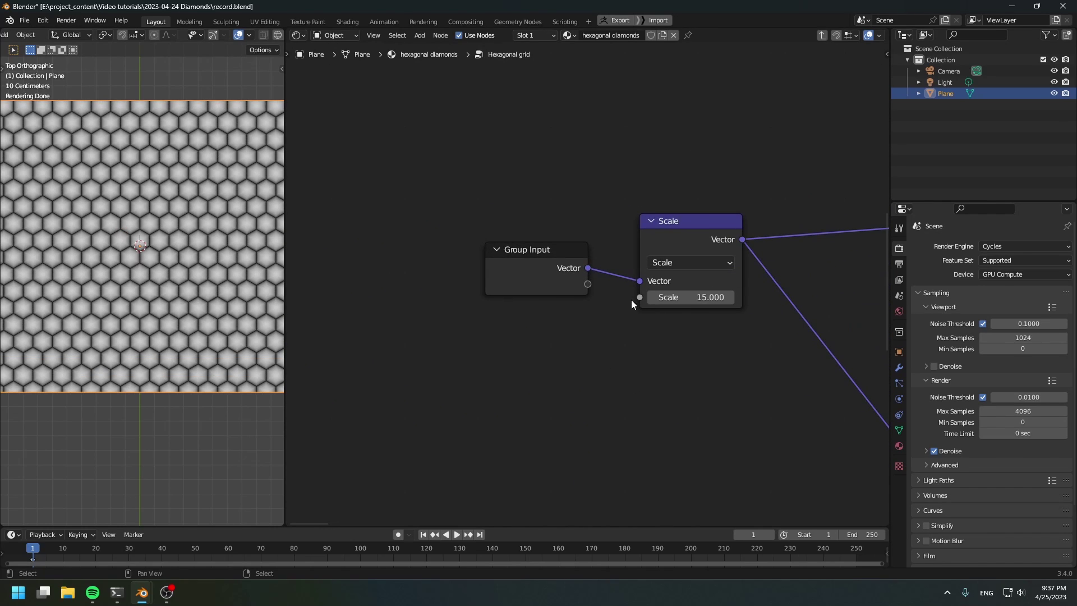
Step: Expose the Scale node's scale value as a group input, tidy the Group Input node's position, and exit the group
left_click_drag(639, 297, 584, 283)
left_click_drag(515, 271, 503, 300)
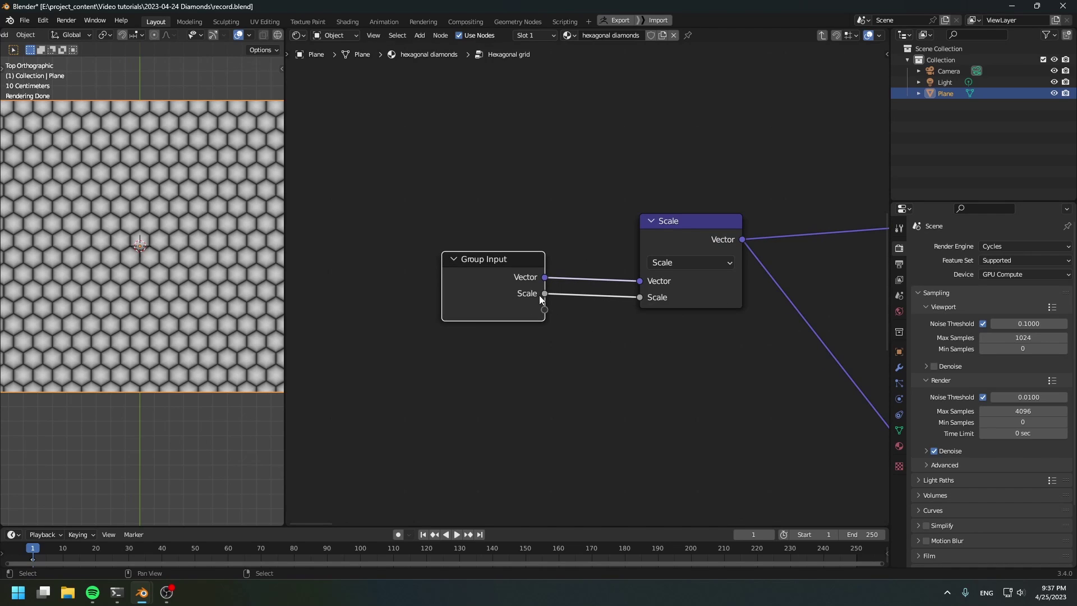
key("Tab")
scroll(618, 346, "down", 2)
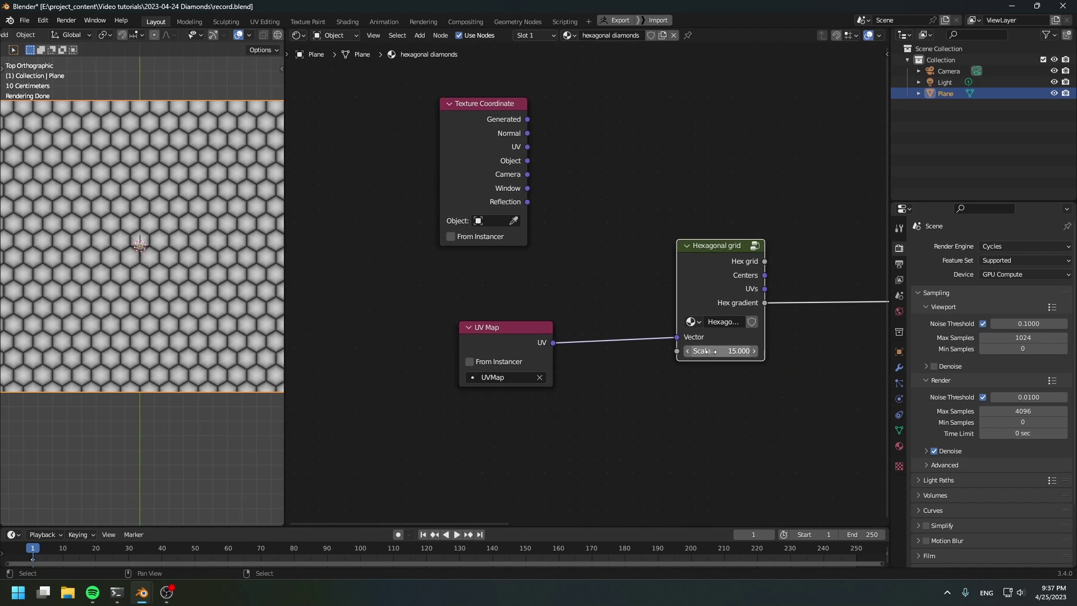
mouse_move(708, 350)
left_mouse_down()
mouse_move(813, 351)
mouse_move(711, 351)
left_mouse_up()
Step: Add a Map Range node on the link coming from the Hexagonal grid's Hex gradient output
scroll(779, 418, "down", 6)
middle_click_drag(758, 414, 672, 401)
scroll(572, 406, "up", 4)
scroll(673, 404, "up", 2)
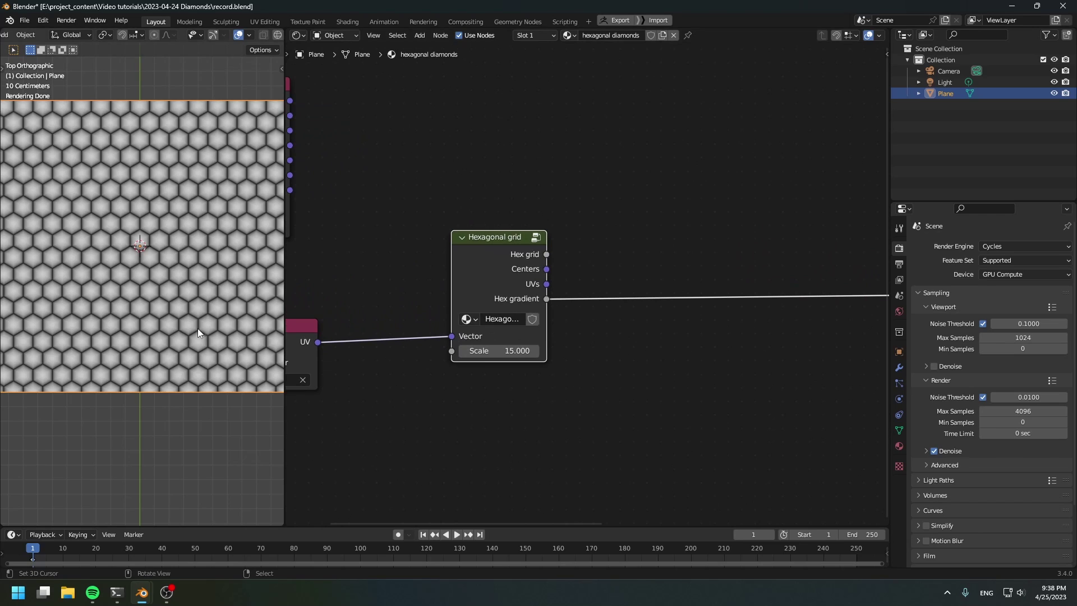
middle_click_drag(771, 356, 615, 325)
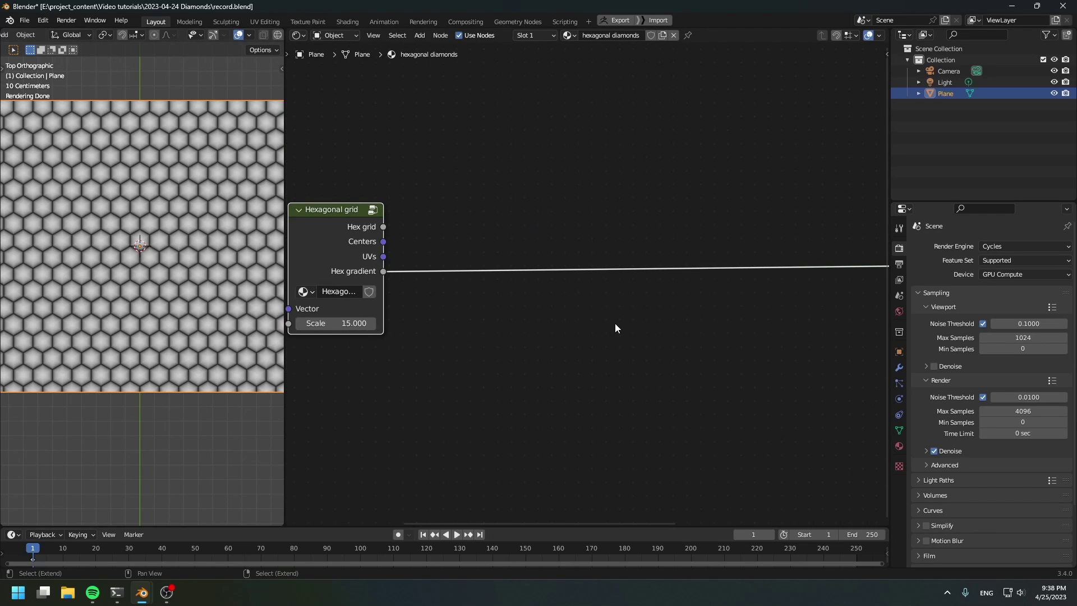
key("shift+a")
mouse_move(617, 331)
left_click(650, 408)
left_click(590, 206)
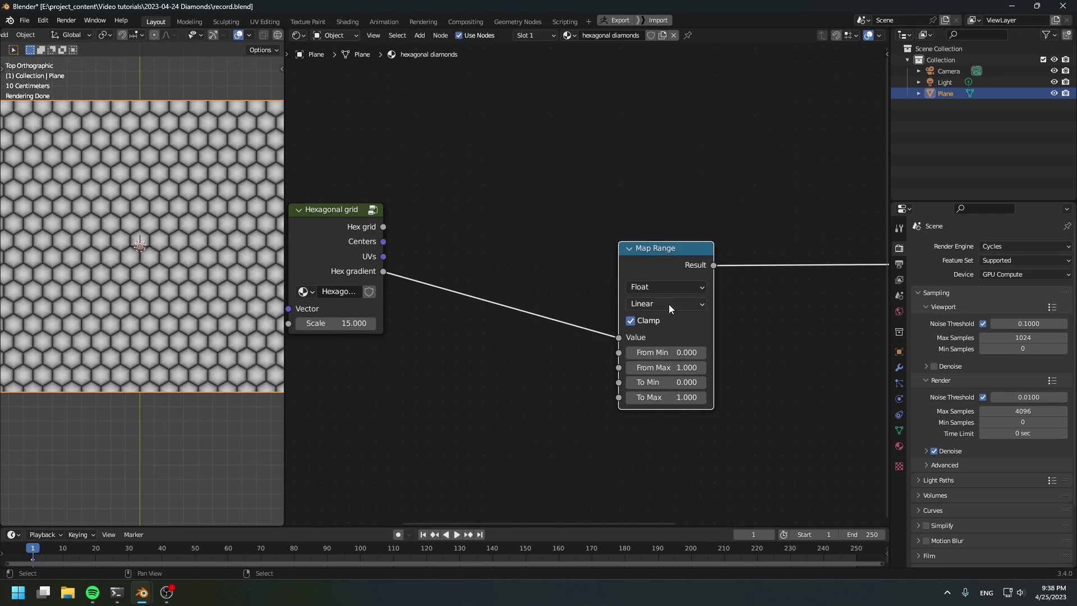
Step: Invert the Map Range output with To Min 1 and To Max 0, and lower its From Max
middle_click_drag(768, 341, 758, 329)
middle_click_drag(611, 353, 565, 360)
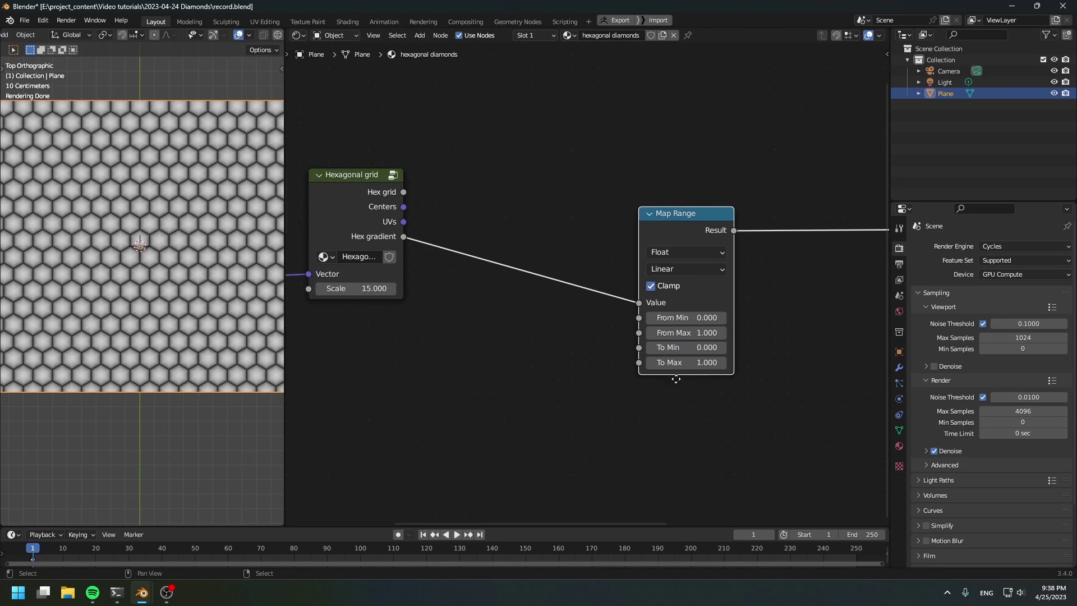
scroll(618, 383, "up", 3)
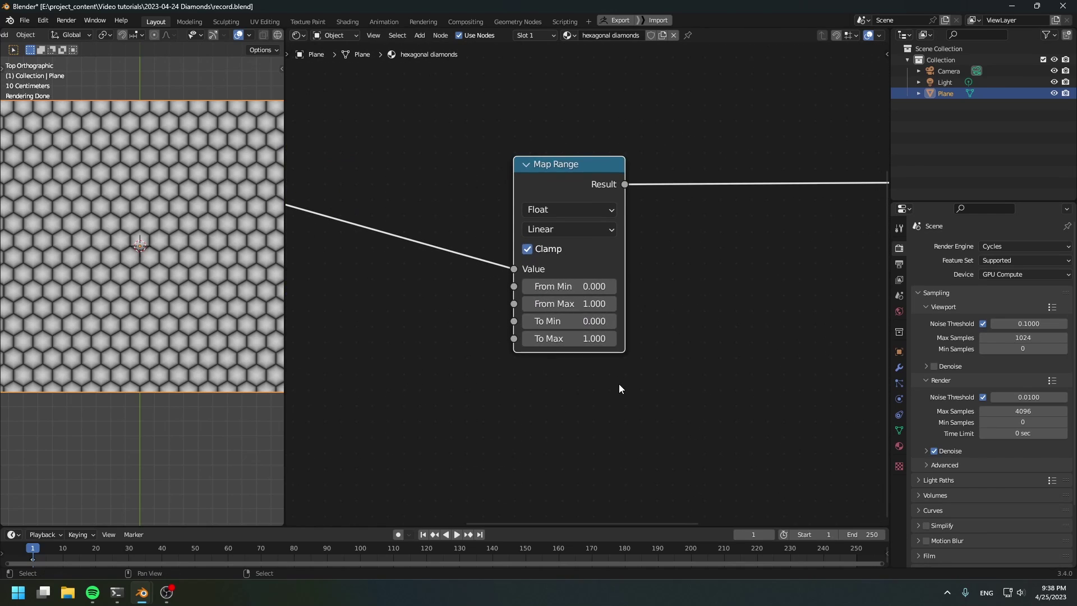
middle_click_drag(618, 384, 649, 405)
left_click(626, 343)
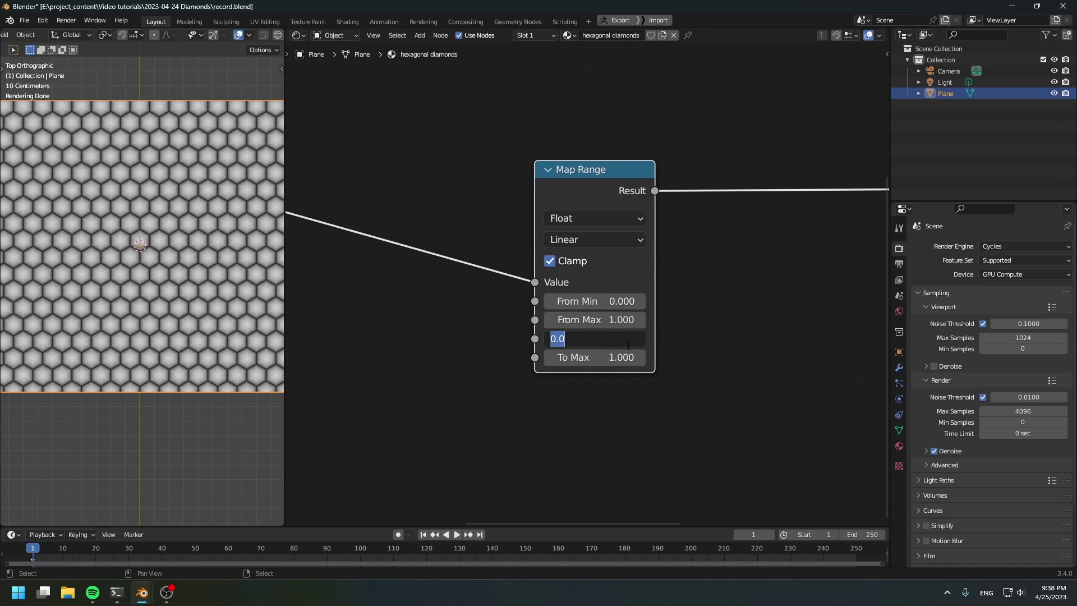
key("Return")
scroll(178, 286, "up", 5)
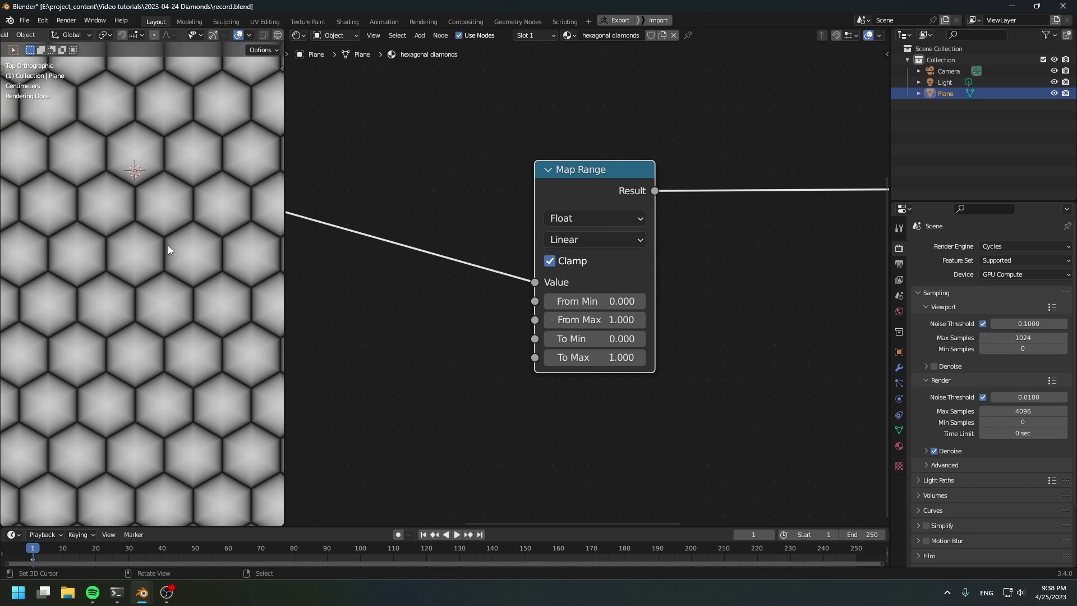
left_click(583, 338)
type("1")
left_click(593, 358)
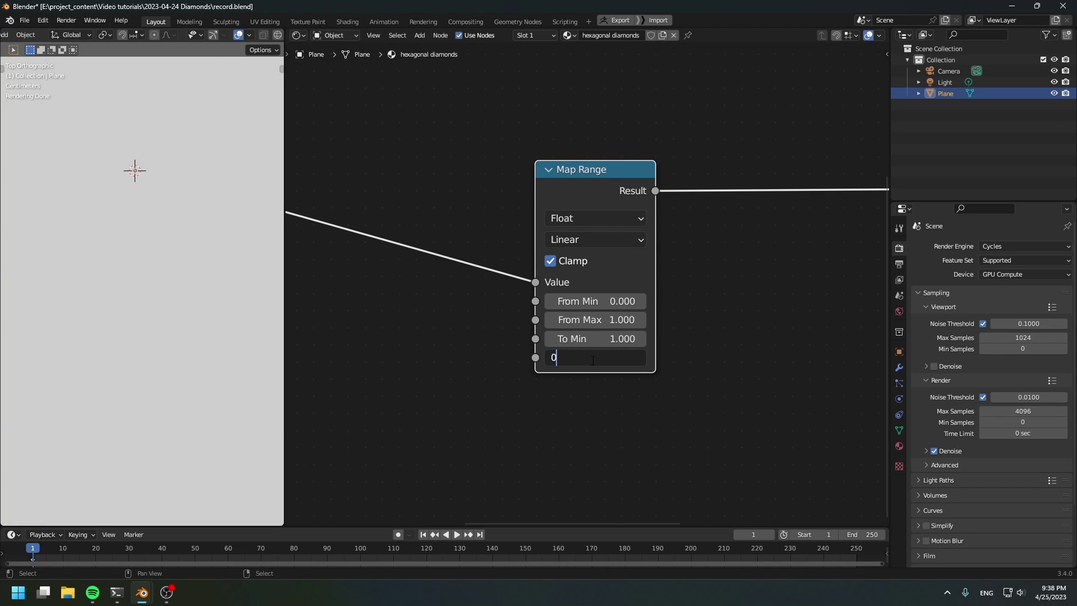
type("0")
key("Return")
middle_click_drag(665, 367, 688, 368)
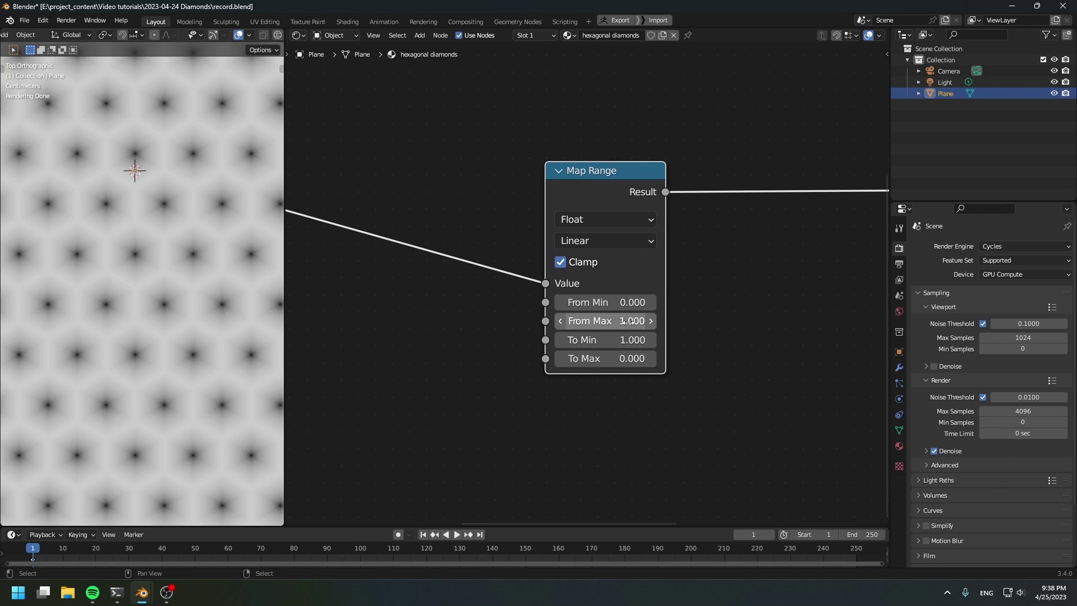
left_click_drag(617, 326, 510, 325)
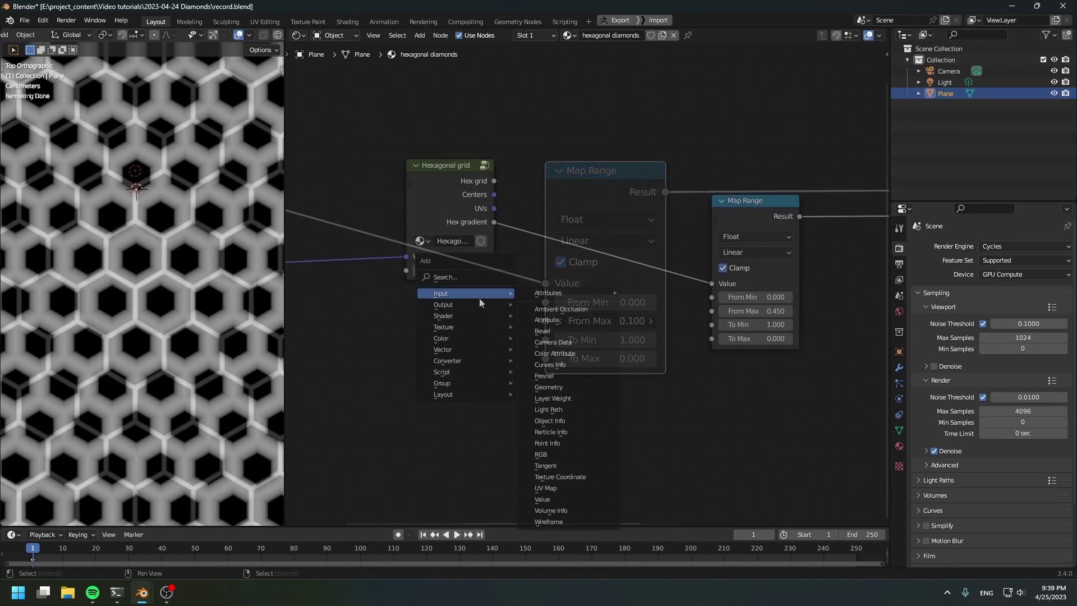
Step: Add a Value node below the Hexagonal grid, connect it to the Map Range's From Max, and set it to -2.2
left_click(552, 499)
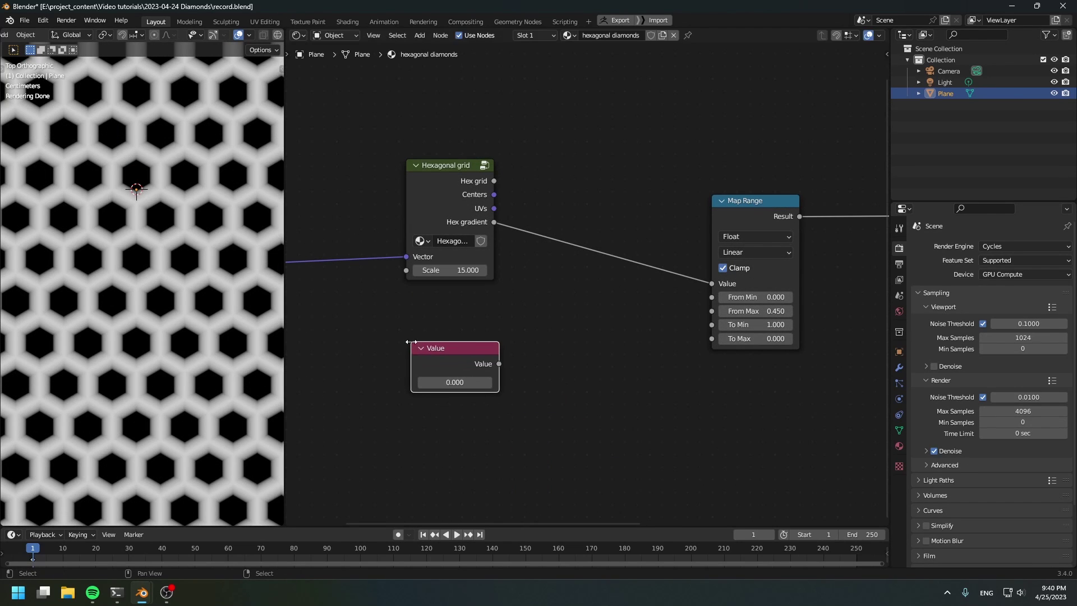
left_click(451, 373)
left_click_drag(492, 365, 707, 311)
left_click_drag(447, 385, 386, 385)
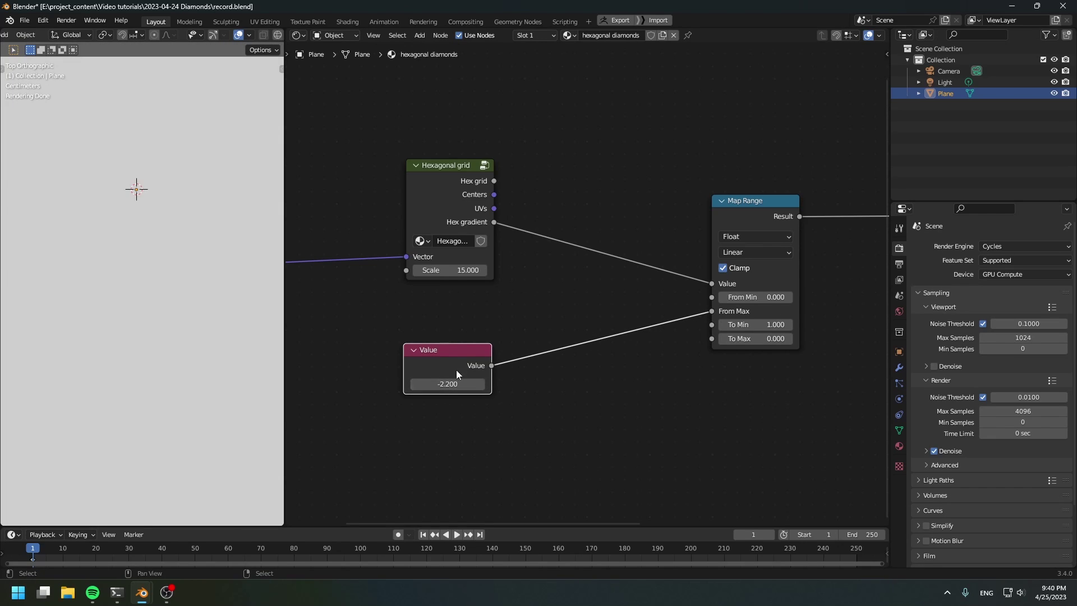
left_click_drag(450, 357, 444, 364)
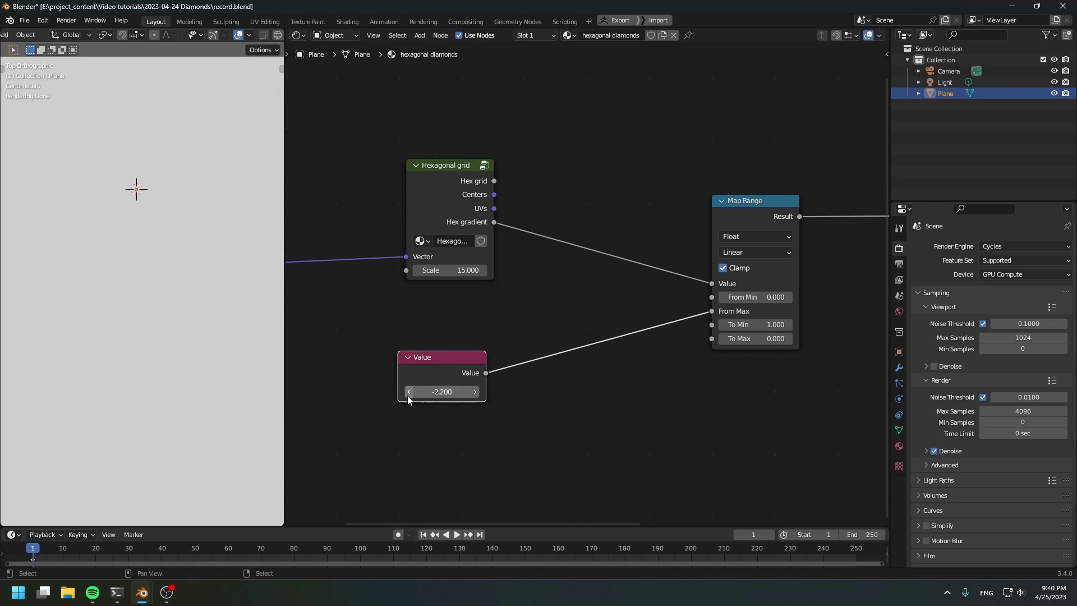
scroll(143, 330, "down", 3)
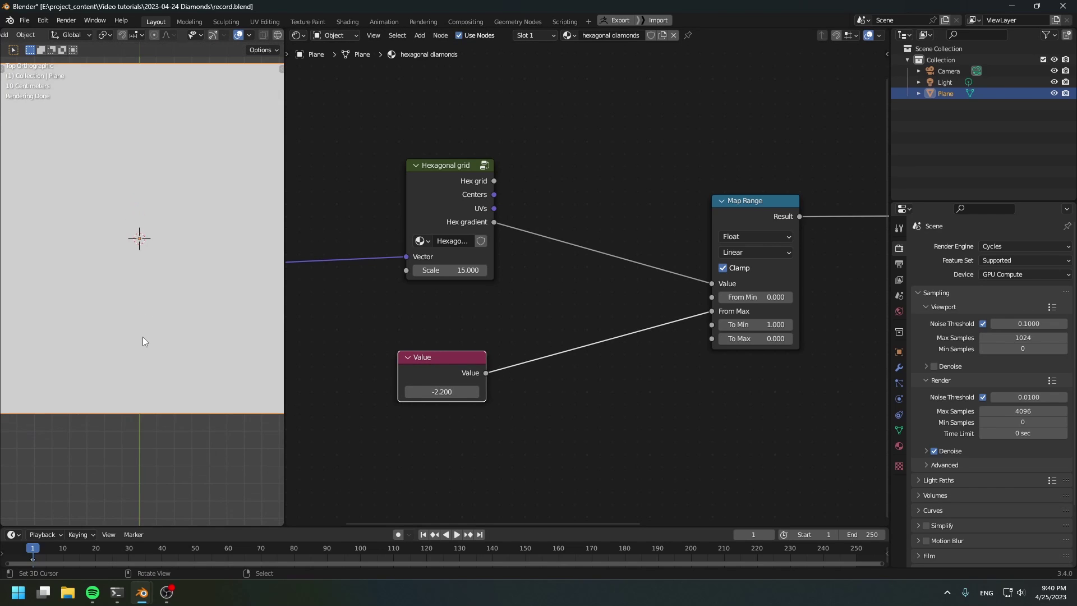
Step: Insert a Clamp node between the Value node and the Map Range's From Max input
key("shift+a")
mouse_move(536, 450)
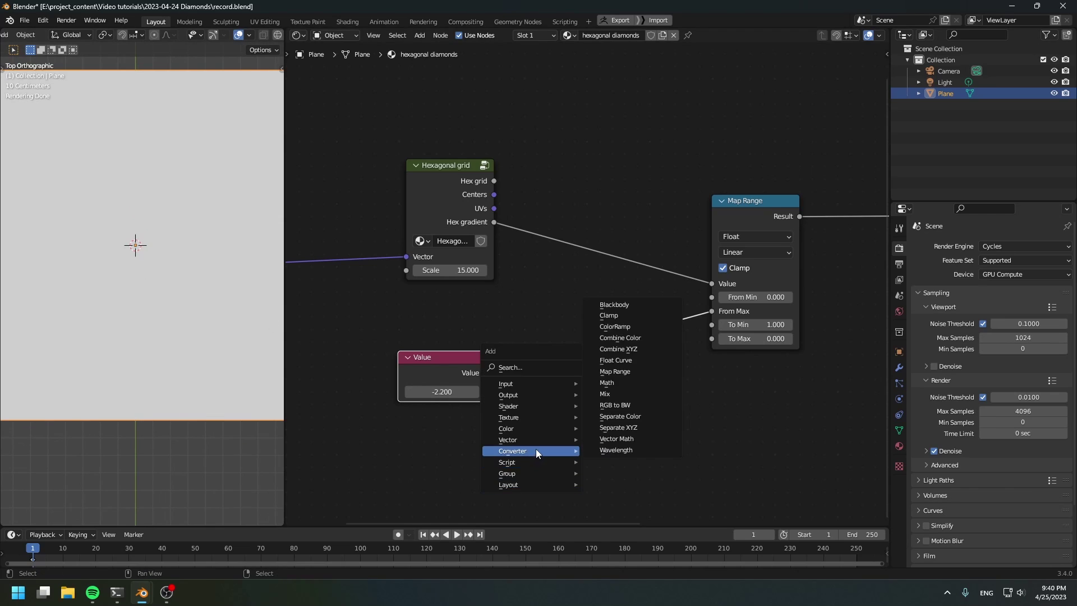
left_click(609, 315)
left_click(605, 326)
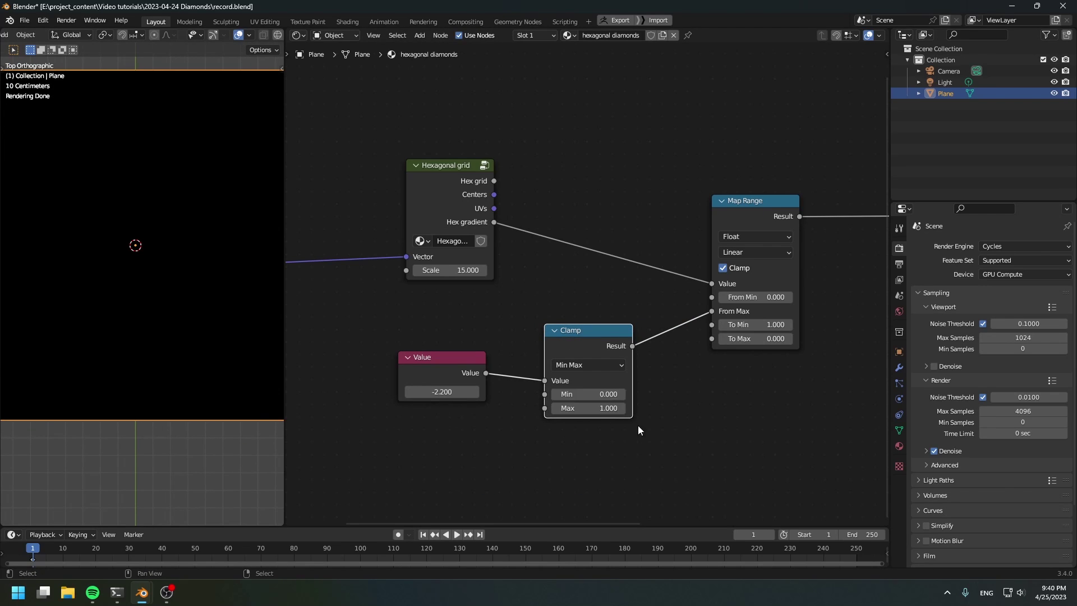
left_click_drag(580, 337, 561, 353)
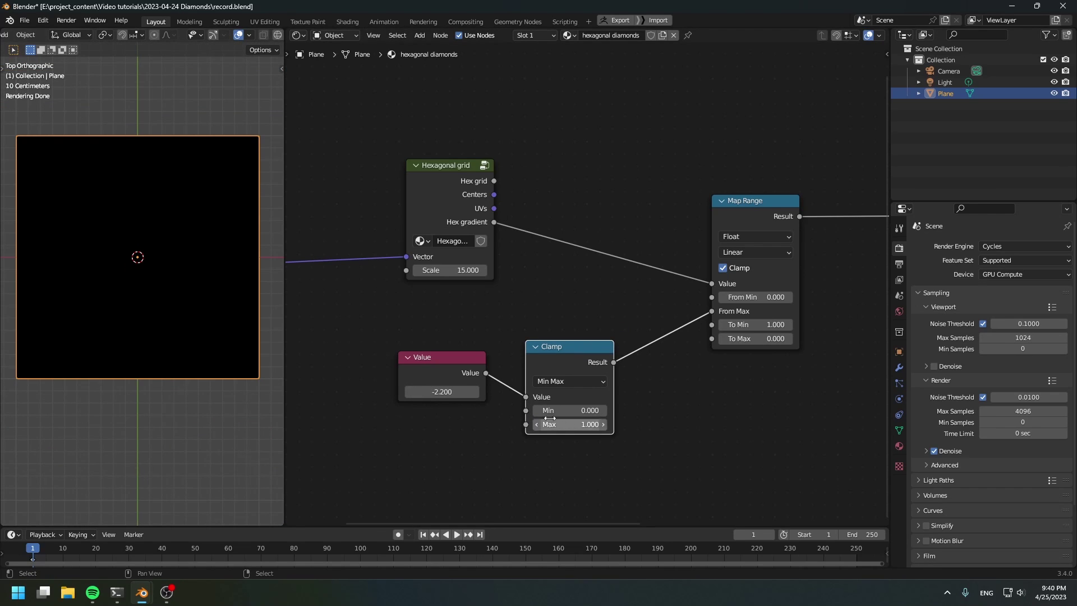
left_click_drag(573, 352, 573, 358)
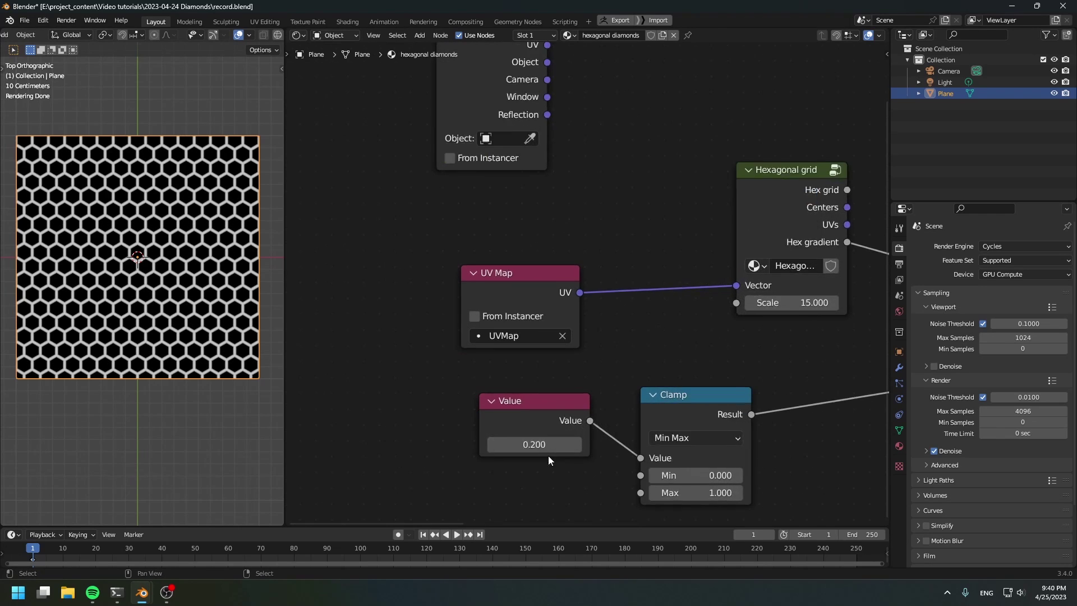
Step: Set the Value node feeding the Clamp to 0.1
scroll(547, 455, "up", 3)
middle_click_drag(605, 254, 585, 144)
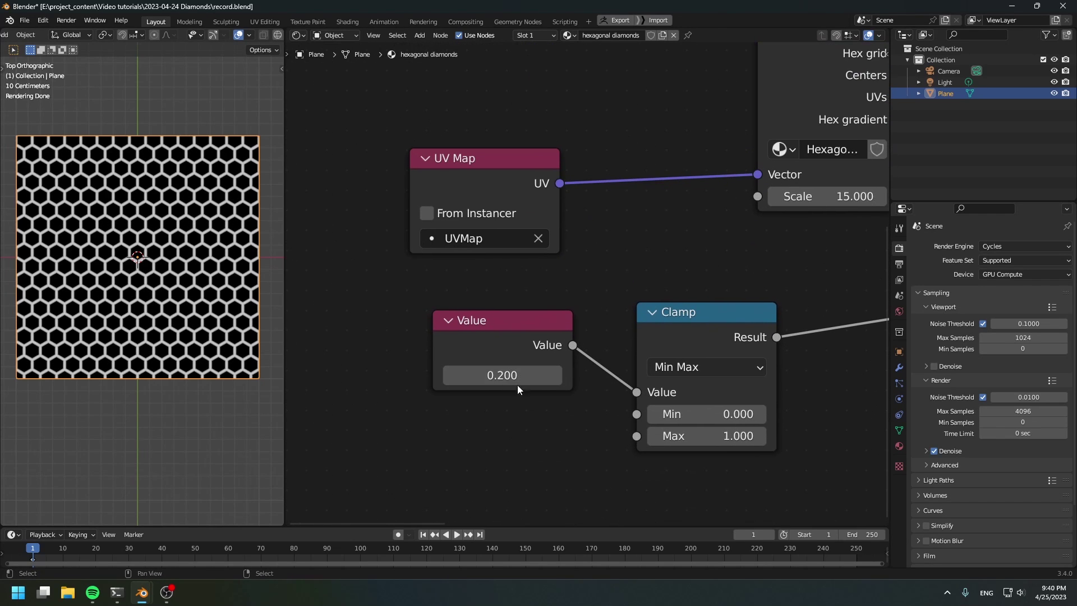
left_click(516, 383)
type(".1")
key("Return")
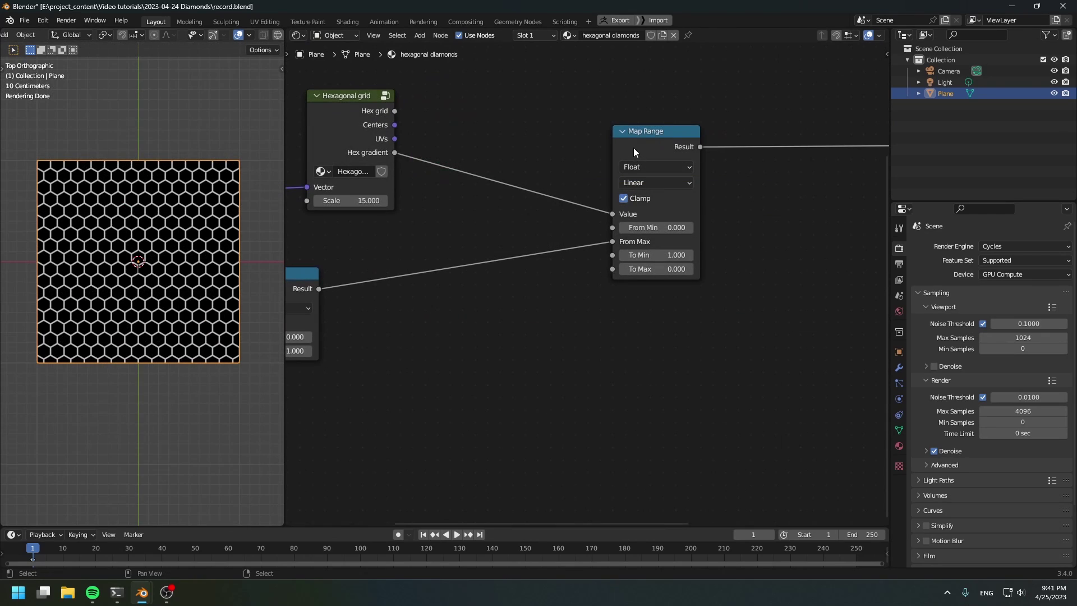
Step: Duplicate the Map Range node with its input links, place the copy below the original, and preview it
left_click_drag(633, 147, 647, 93)
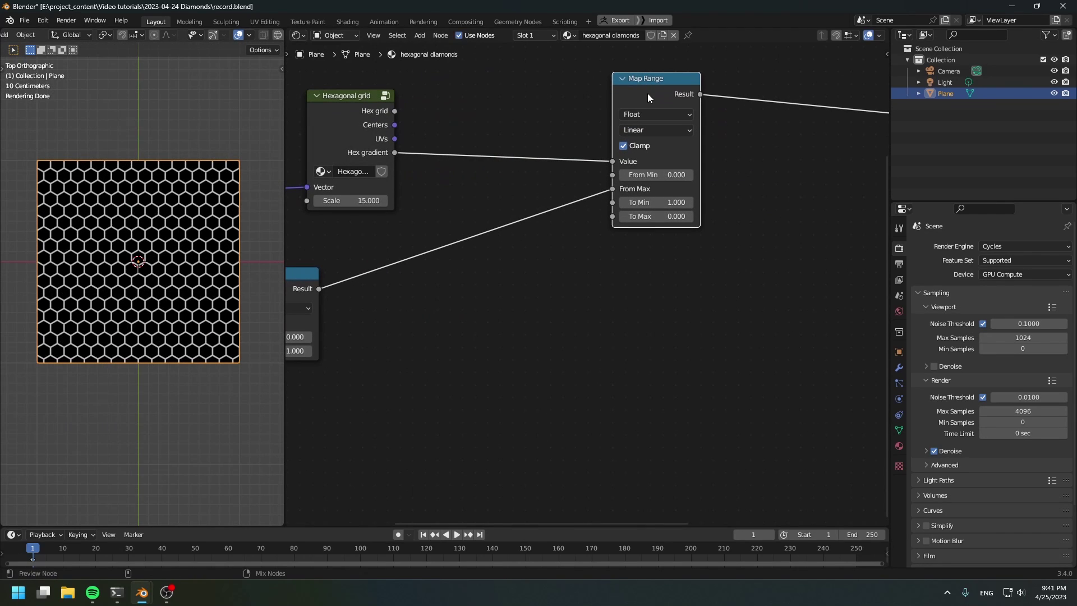
key("ctrl+shift+d")
left_click(646, 262)
middle_click_drag(646, 262, 691, 283)
left_click(691, 283, "ctrl+shift")
Step: Set the lower Map Range's To Min to 0 and To Max to 1
middle_click_drag(759, 328, 676, 303)
scroll(142, 285, "up", 9)
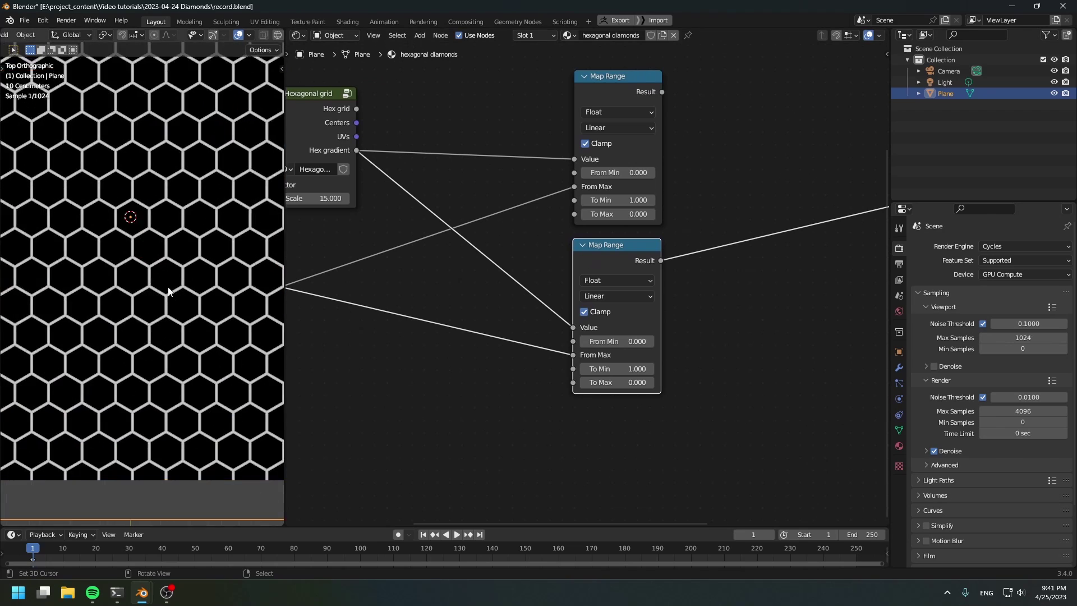
scroll(672, 354, "up", 2)
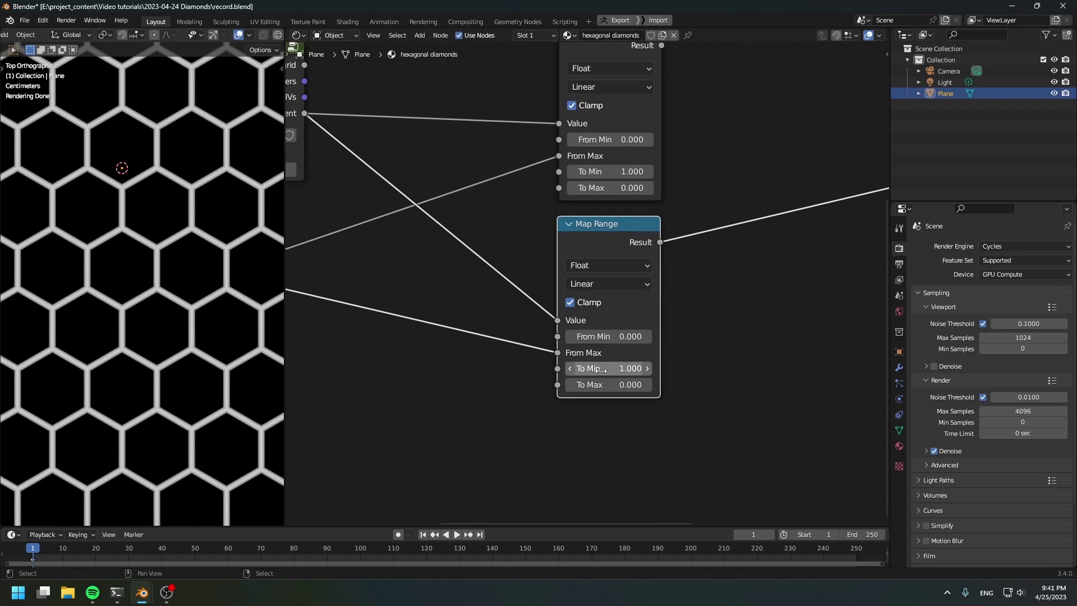
left_click(599, 372)
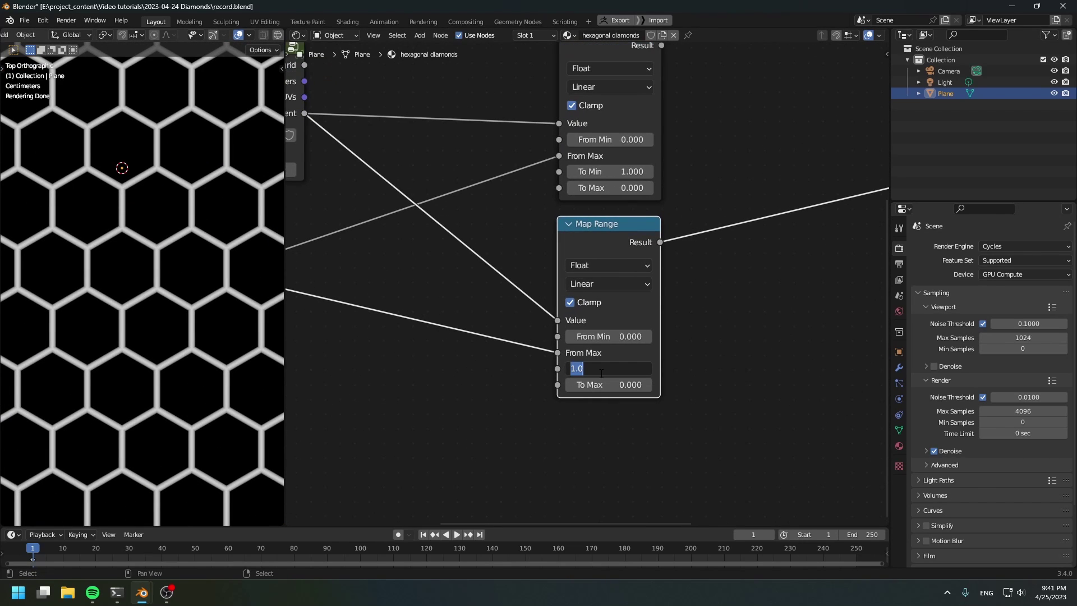
type("0")
key("Tab")
type("1")
key("Return")
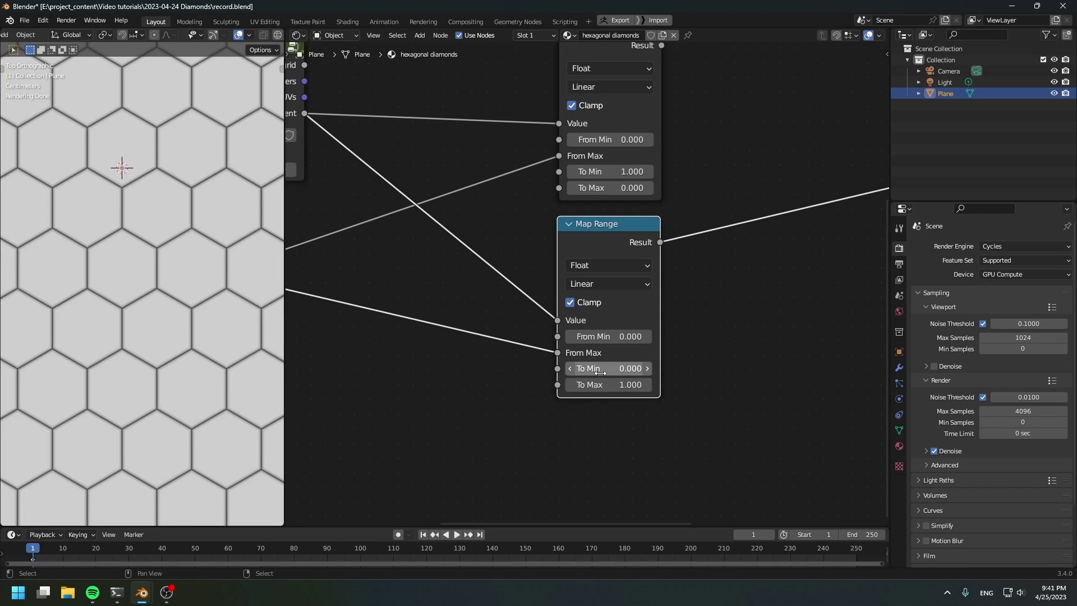
Step: Move the Clamp link on the lower Map Range from From Max to From Min, resetting From Max to its default
scroll(608, 402, "down", 3)
middle_click_drag(594, 437, 684, 382)
middle_click_drag(584, 316, 654, 327)
right_click_drag(645, 277, 670, 328, "ctrl")
middle_click_drag(670, 329, 618, 330)
key("BackSpace")
middle_click_drag(457, 352, 496, 392)
left_click_drag(452, 292, 722, 341)
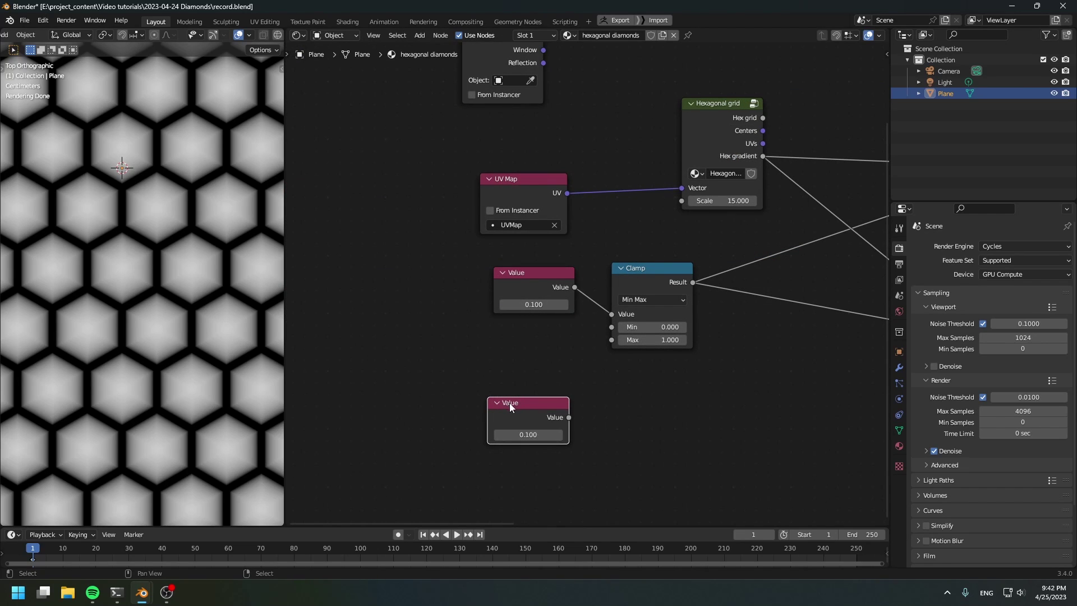
Step: Add a Math node beside the lower Value node, set it to Subtract, and feed the value into its second input with 1 as the first
left_click_drag(509, 406, 506, 406)
middle_click_drag(632, 425, 618, 422)
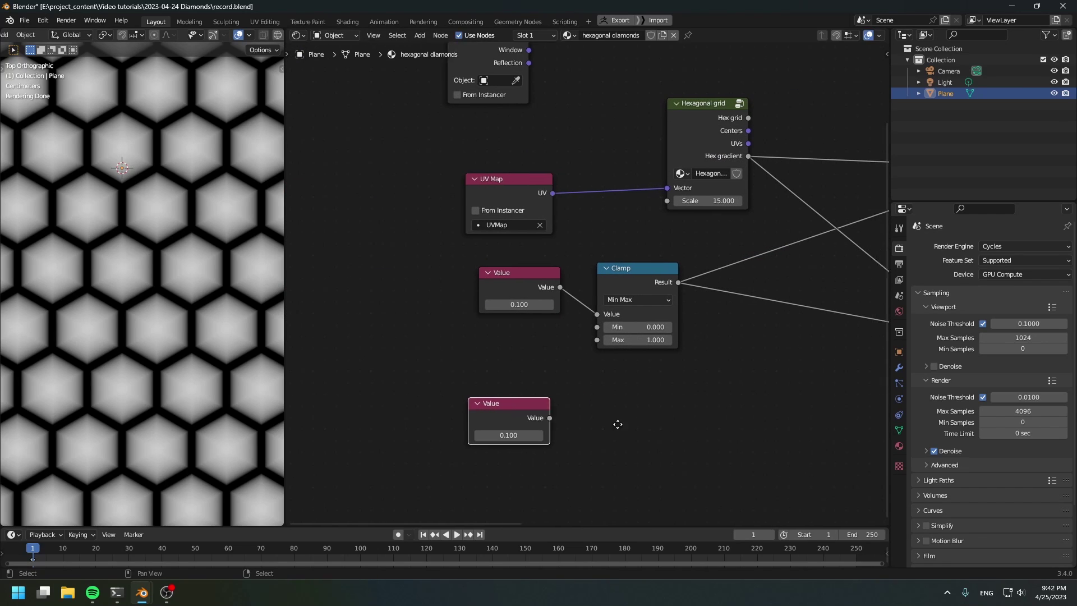
middle_click_drag(617, 423, 445, 427)
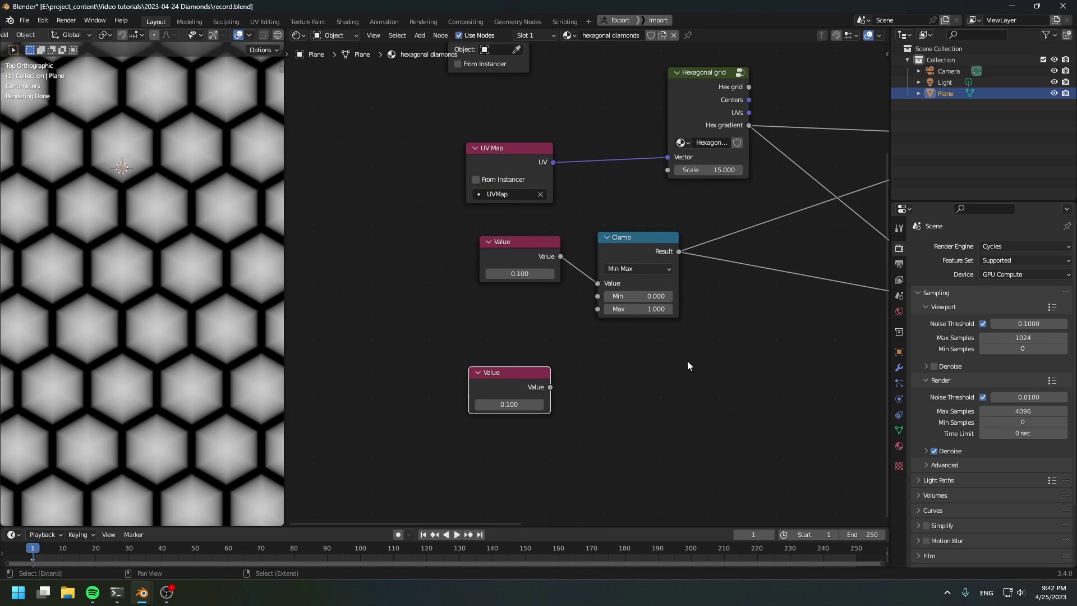
key("shift+a")
mouse_move(685, 361)
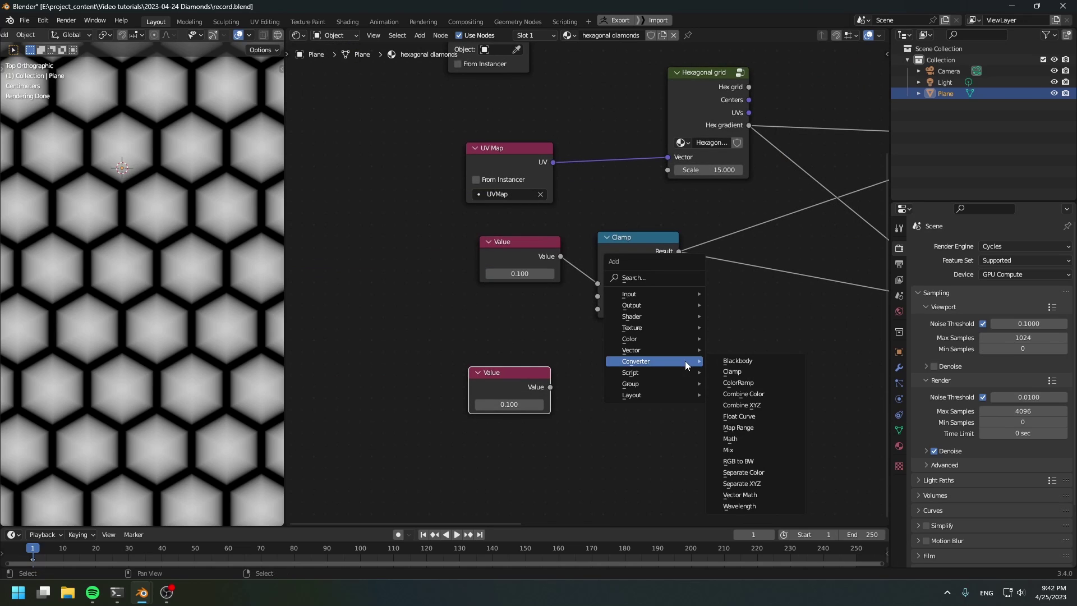
left_click(779, 438)
left_click(626, 387)
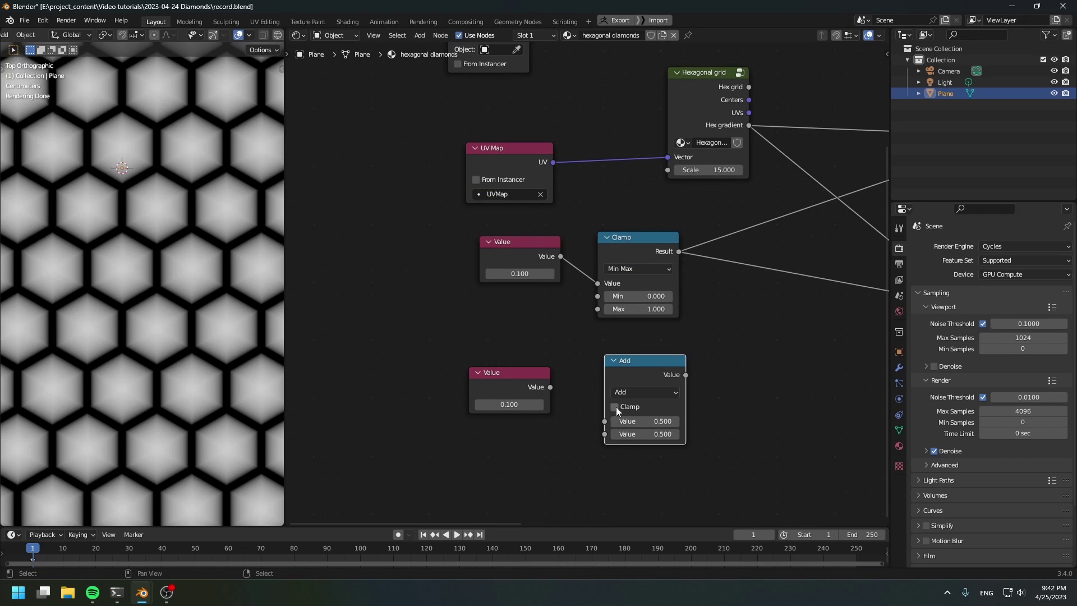
left_click_drag(551, 386, 682, 418)
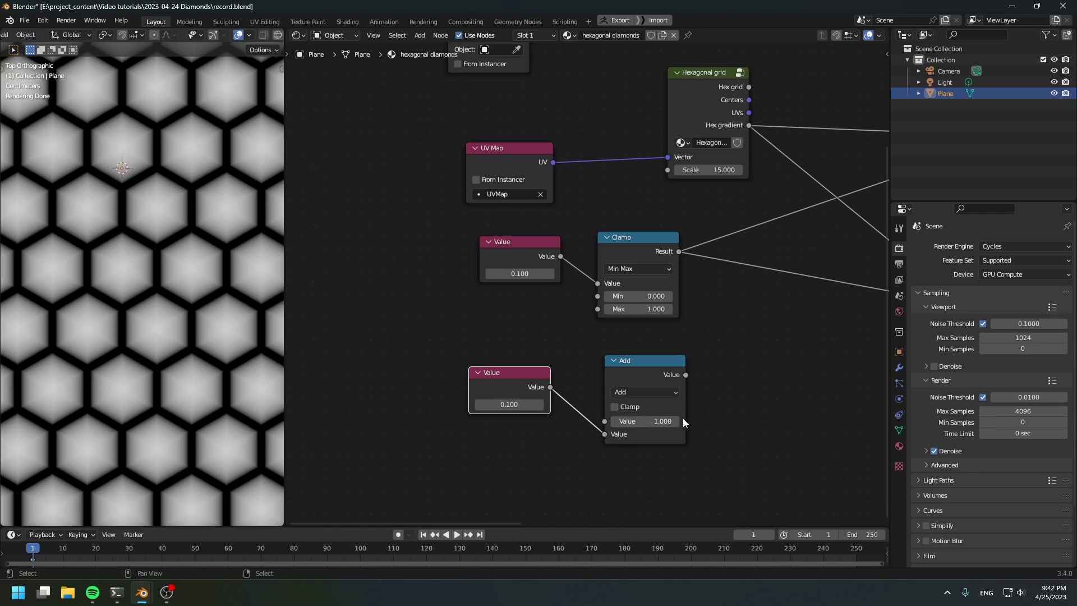
left_click(642, 384)
Step: Move the lower Value and Subtract nodes away from the Clamp and set that Value to 0.5
left_click_drag(771, 432, 494, 354)
left_click_drag(673, 365, 559, 388)
left_click(414, 447)
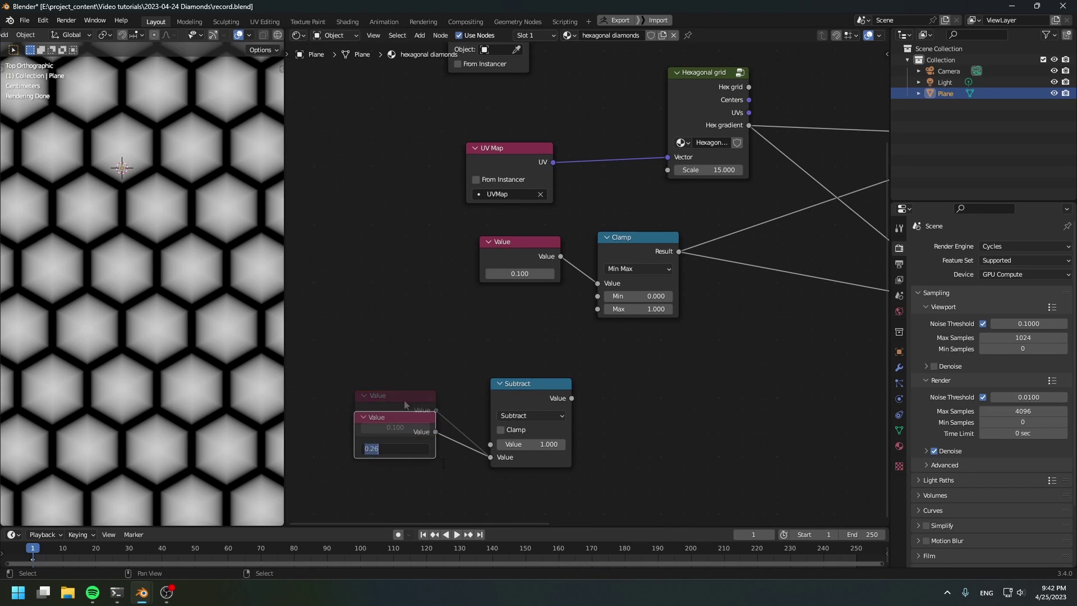
type(".")
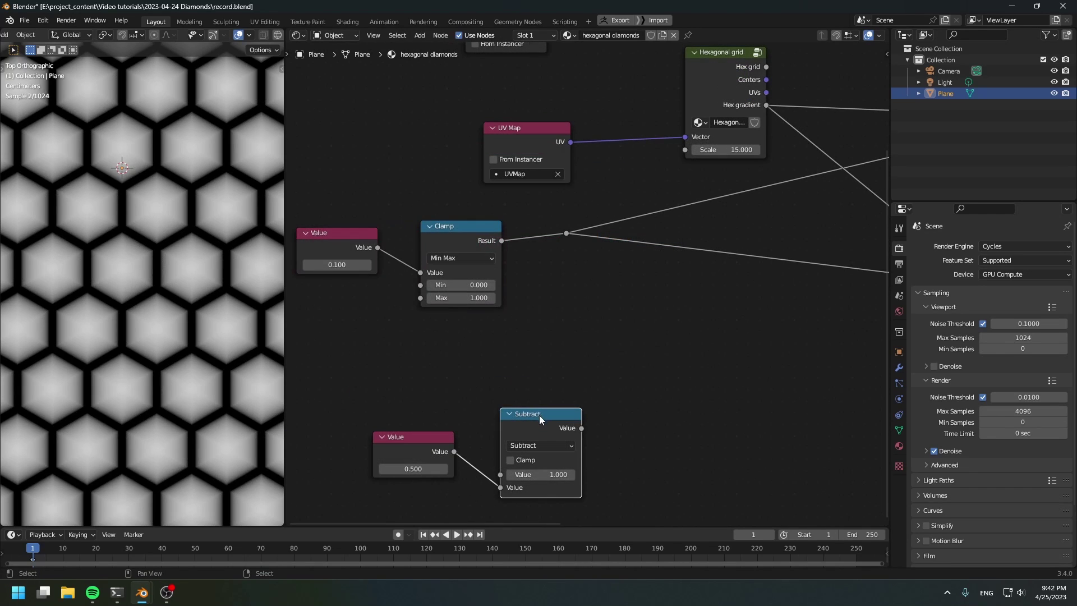
Step: Duplicate the Subtract node near the Clamp's outgoing links and link the Clamp's rerouted result to the copy's second input
key("shift+d")
left_click(735, 304)
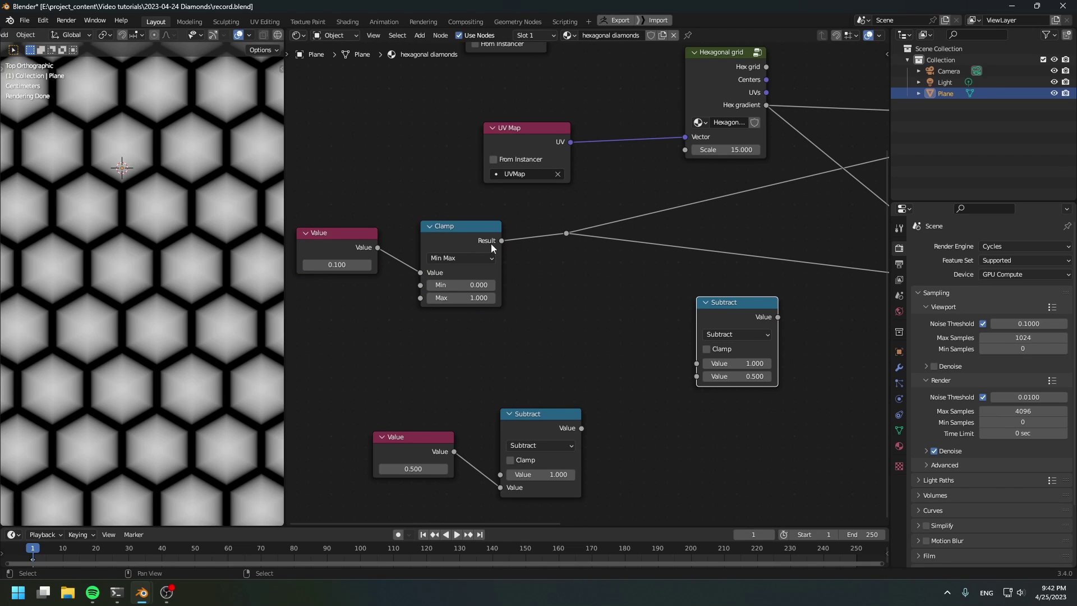
left_click_drag(566, 233, 696, 376)
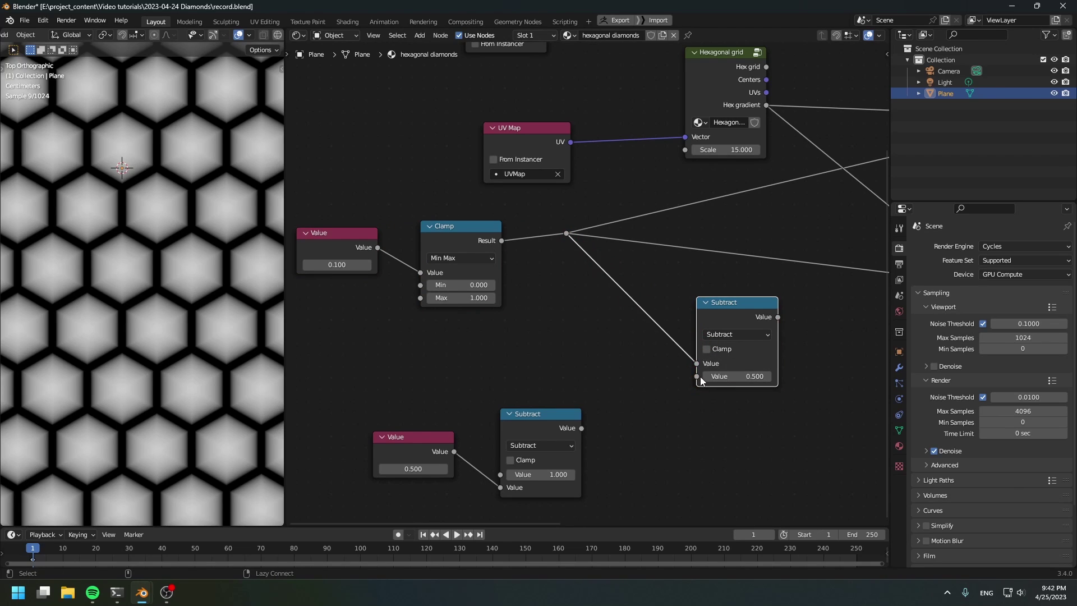
left_click_drag(727, 318, 702, 313)
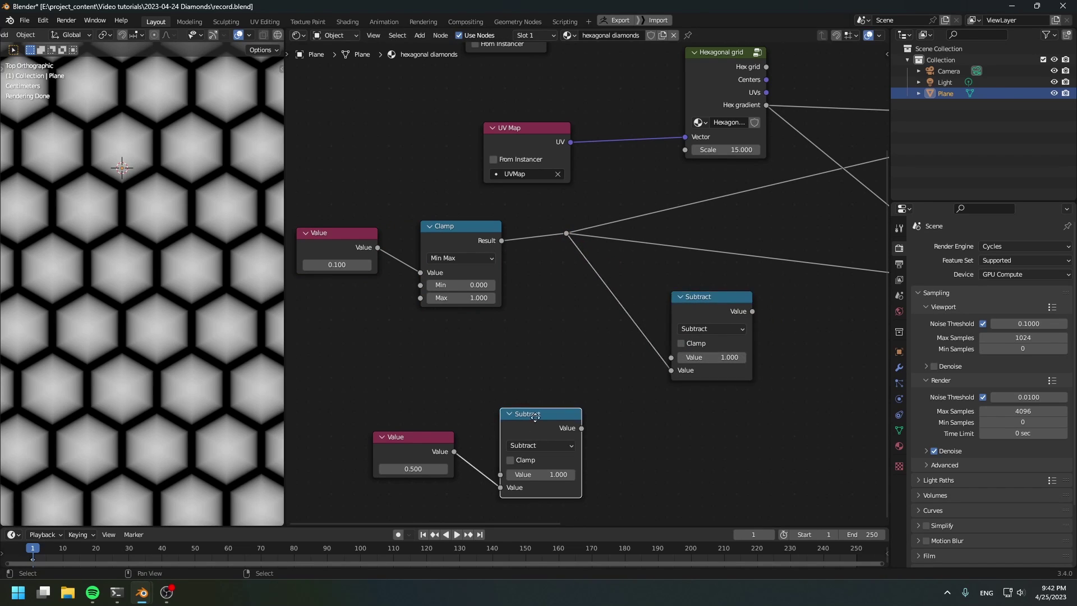
Step: Arrange the original Subtract node directly below its copy, with its Value node moved alongside
left_click_drag(535, 414, 698, 397)
left_click_drag(425, 440, 459, 448)
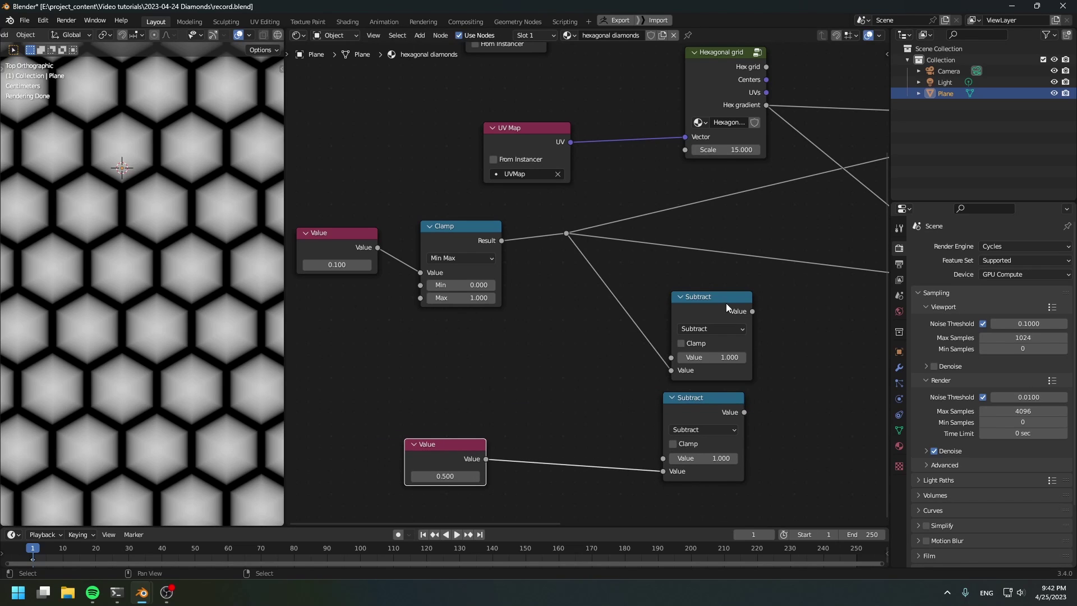
left_click(726, 303)
left_click(699, 409)
left_click(705, 328)
Step: Place another duplicate of the Subtract node beside the stacked pair and change its operation to Multiply
middle_click_drag(780, 418, 633, 404)
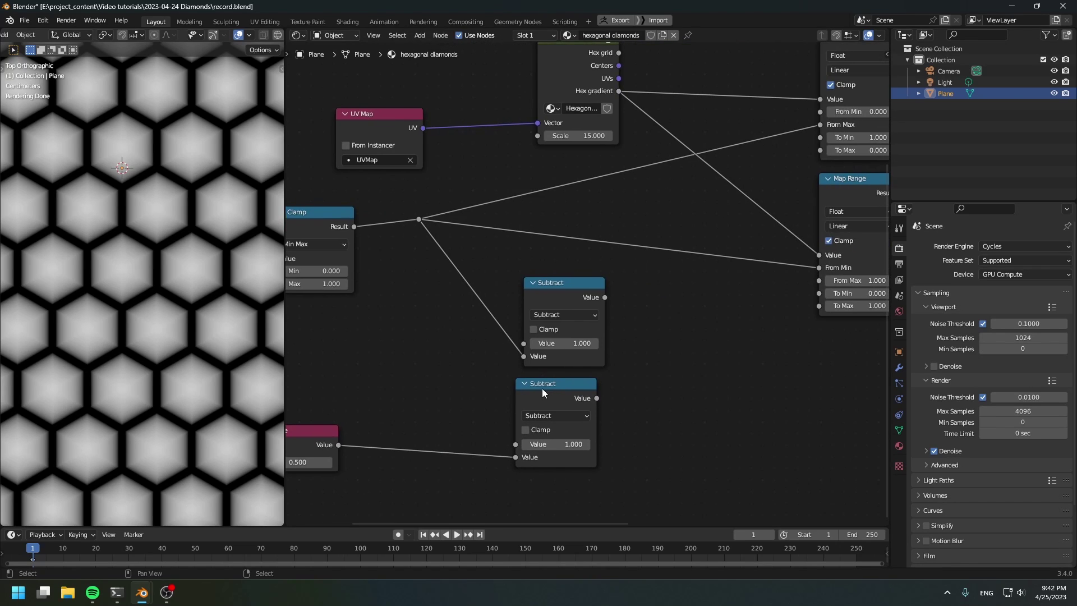
right_click_drag(554, 392, 570, 332, "ctrl+shift")
key("x")
key("shift+d")
left_click(776, 368)
left_click(681, 347)
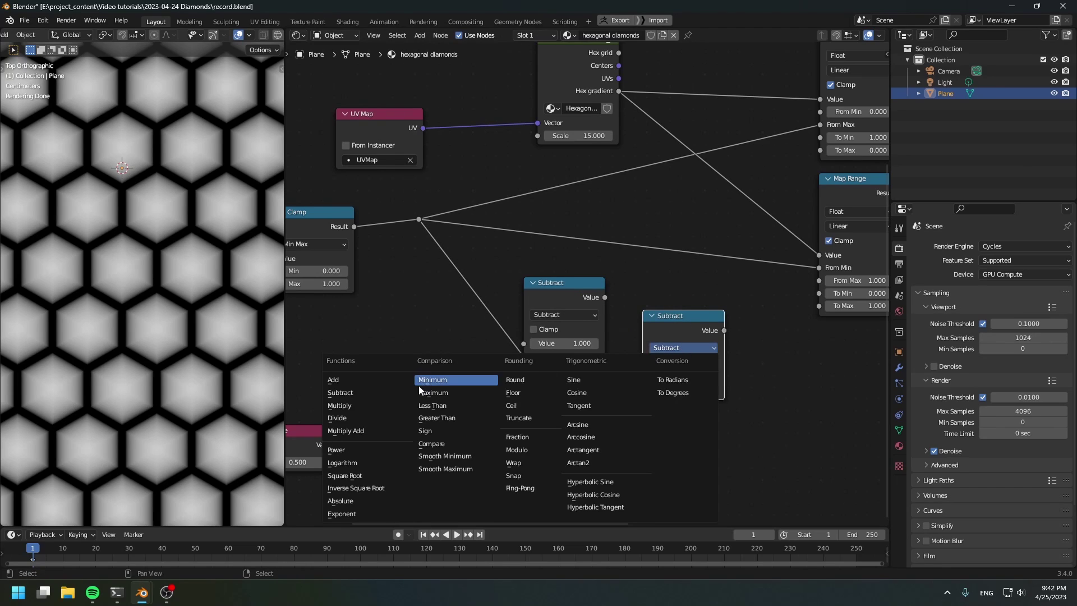
left_click(360, 407)
Step: Link both Subtract results into the Multiply node and move the three nodes closer to the Clamp
right_click_drag(566, 300, 673, 342, "alt")
right_click_drag(583, 401, 691, 322, "alt")
left_click_drag(678, 331, 673, 334)
left_click_drag(775, 311, 583, 426)
key("g")
left_click(550, 323)
Step: Duplicate a Subtract node after the Multiply node and feed the product into its second input, keeping 1 as the first
left_click(473, 281)
key("shift+d")
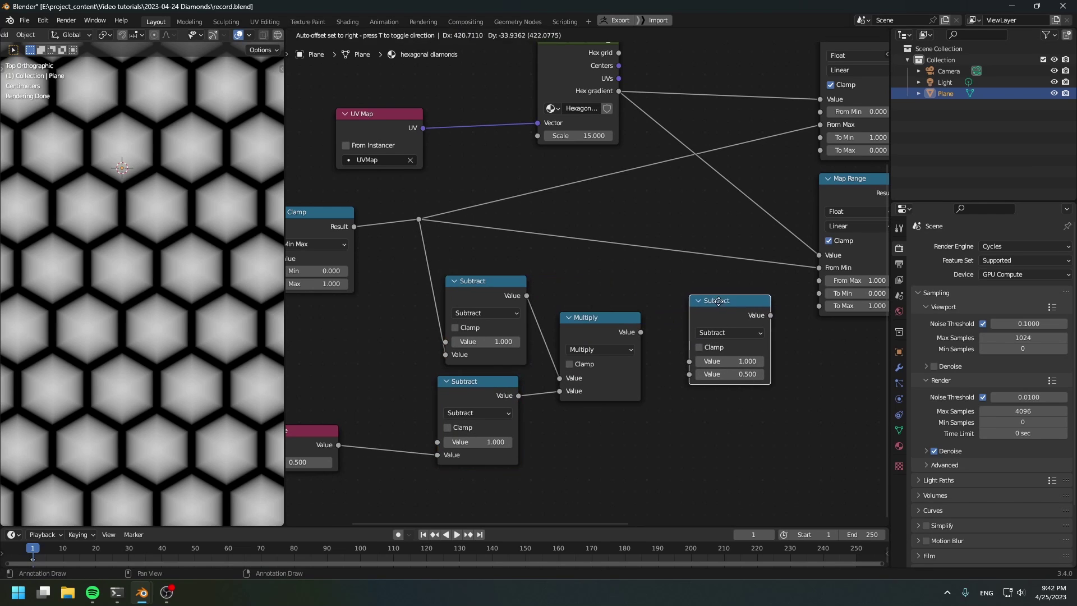
left_click(727, 300)
right_click_drag(614, 330, 746, 349, "alt")
left_click_drag(731, 311, 685, 310)
left_click_drag(655, 362, 654, 374)
left_click_drag(679, 314, 692, 307)
Step: Link the final Subtract result to From Max of the lower Map Range and inspect one hexagon up close
middle_click_drag(742, 364, 569, 385)
left_click_drag(575, 328, 657, 301)
scroll(105, 367, "up", 2)
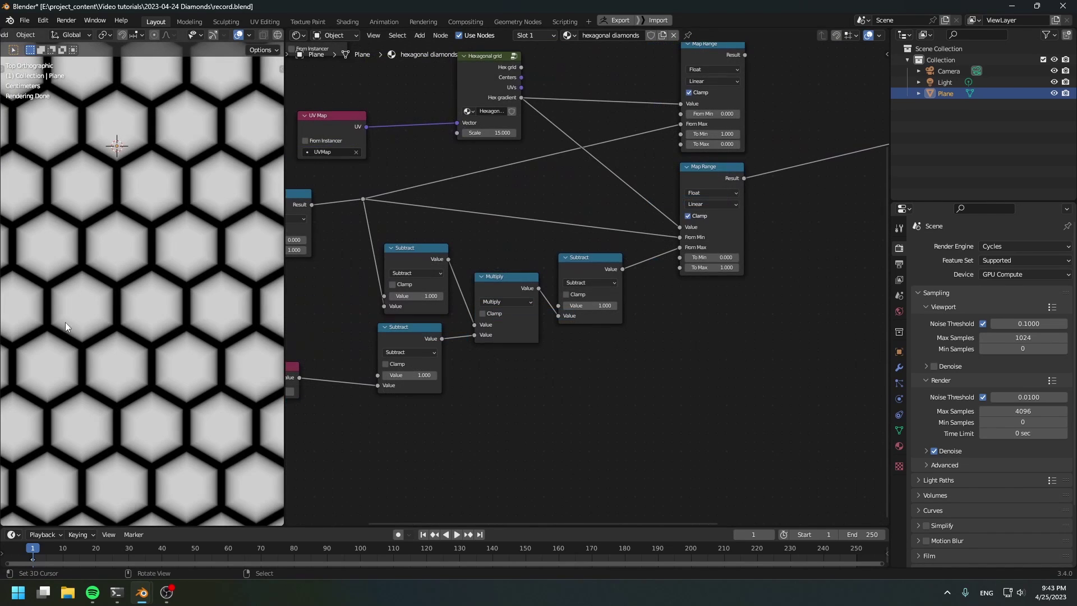
middle_click_drag(65, 322, 127, 302, "shift")
scroll(127, 340, "up", 1)
scroll(126, 340, "up", 5)
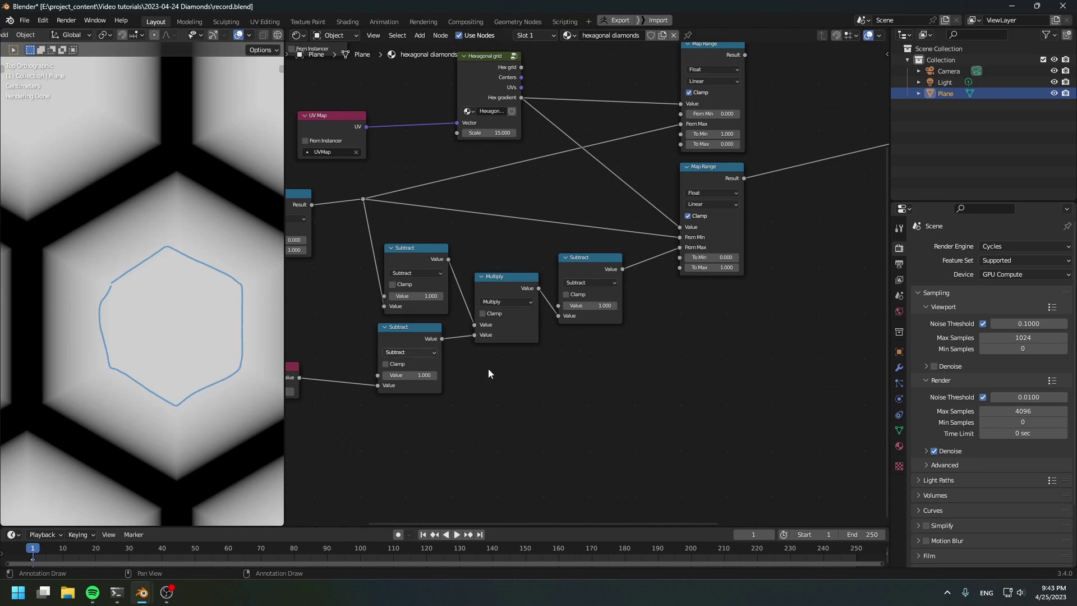
Step: Adjust the Value feeding the lower Subtract node to change the width of the hexagons' edge gradient
middle_click_drag(488, 368, 660, 357)
scroll(660, 356, "up", 3)
left_click_drag(401, 404, 441, 404)
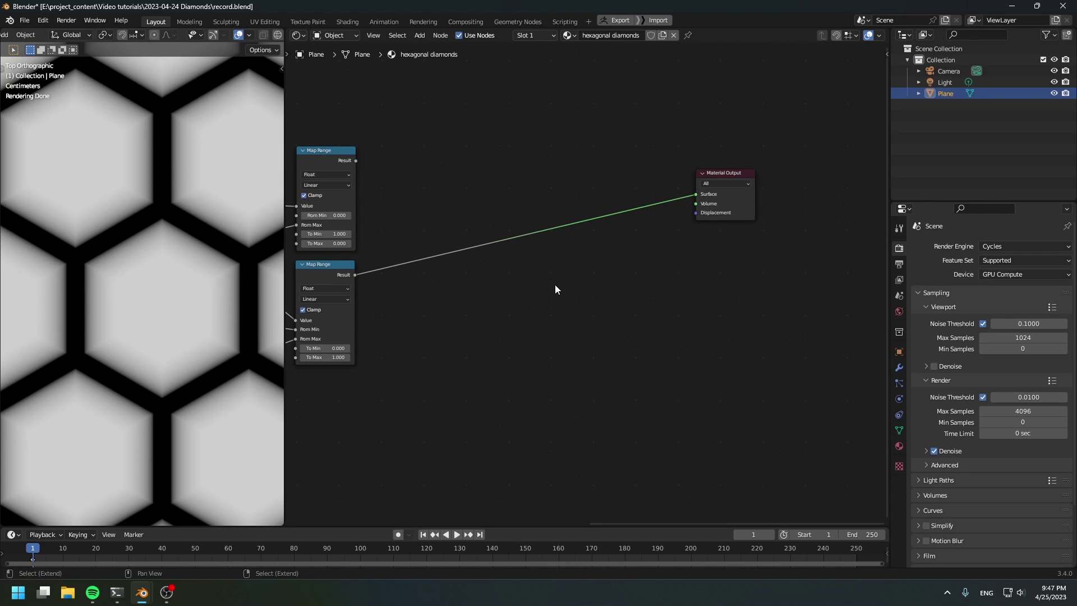
Step: Add a Glossy BSDF node between the Map Range and Material Output nodes and set its color to pure red
key("shift+a")
mouse_move(522, 240)
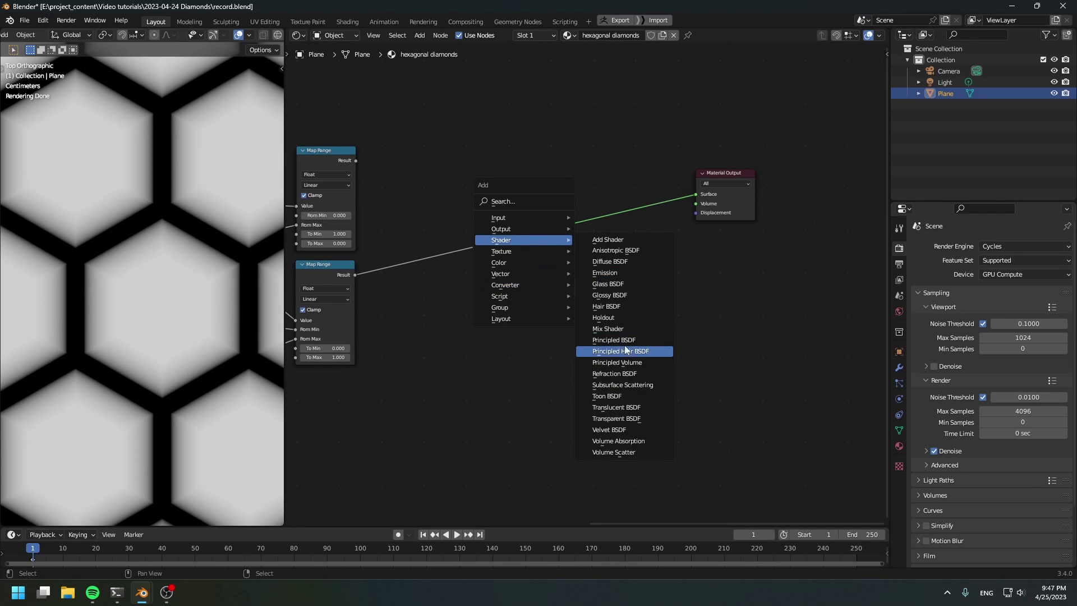
left_click(616, 297)
left_click(531, 308)
middle_click_drag(647, 328, 622, 303)
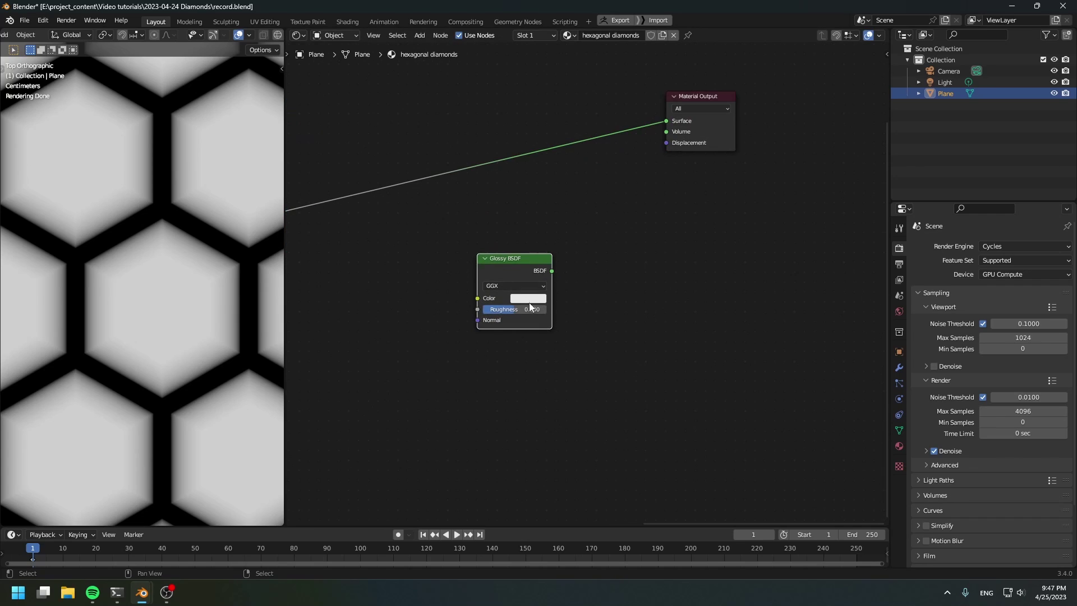
left_click(527, 298)
left_click(528, 240)
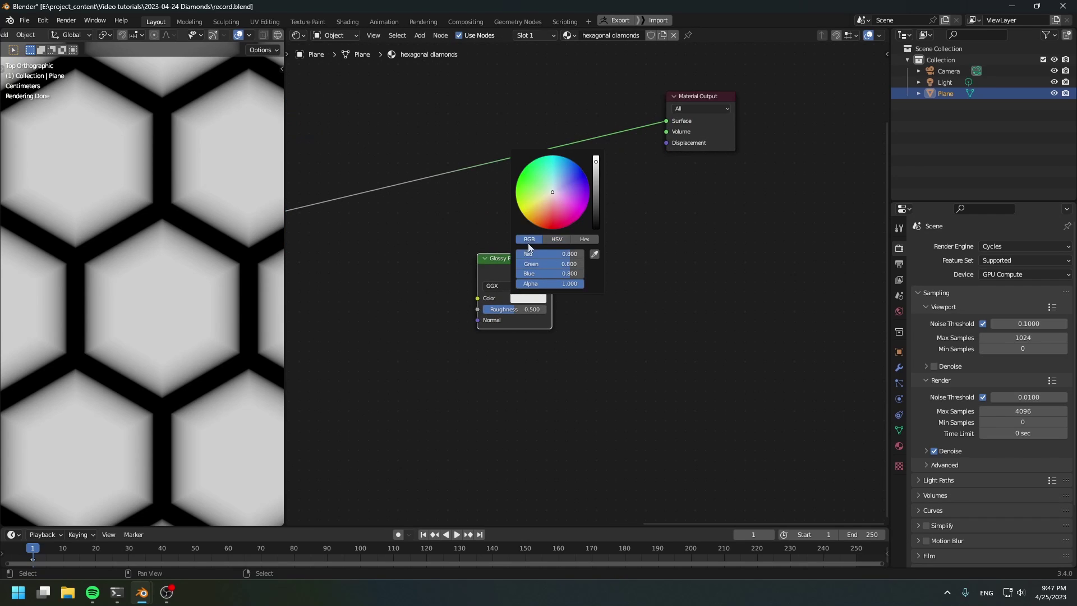
left_click_drag(555, 253, 583, 253)
left_click_drag(566, 264, 516, 264)
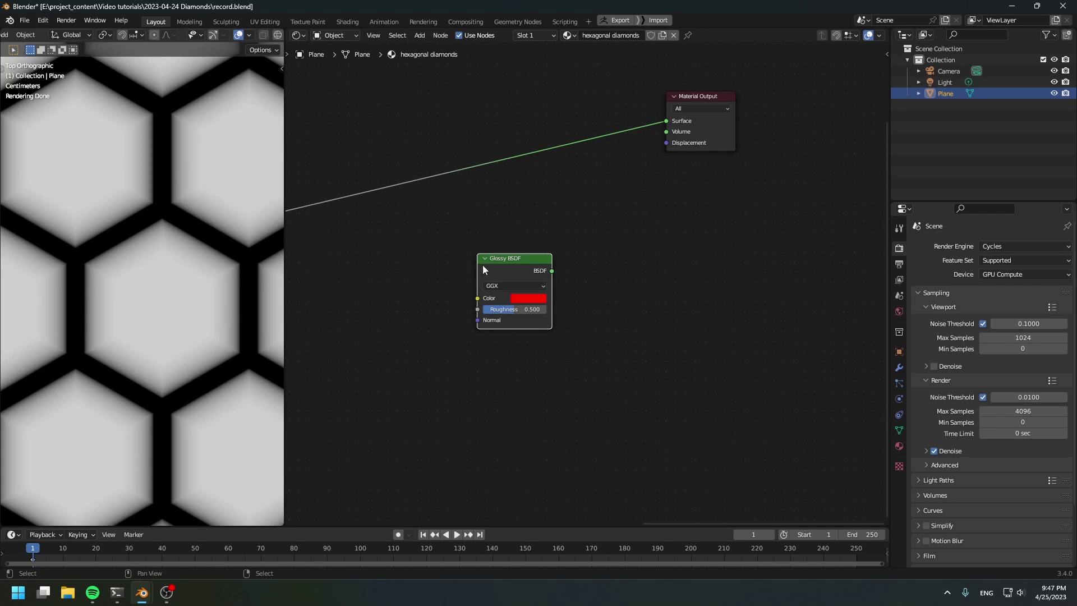
Step: Duplicate the red Glossy BSDF below the original and set the copy's color to green
key("shift+d")
left_click(513, 357)
left_click(520, 387)
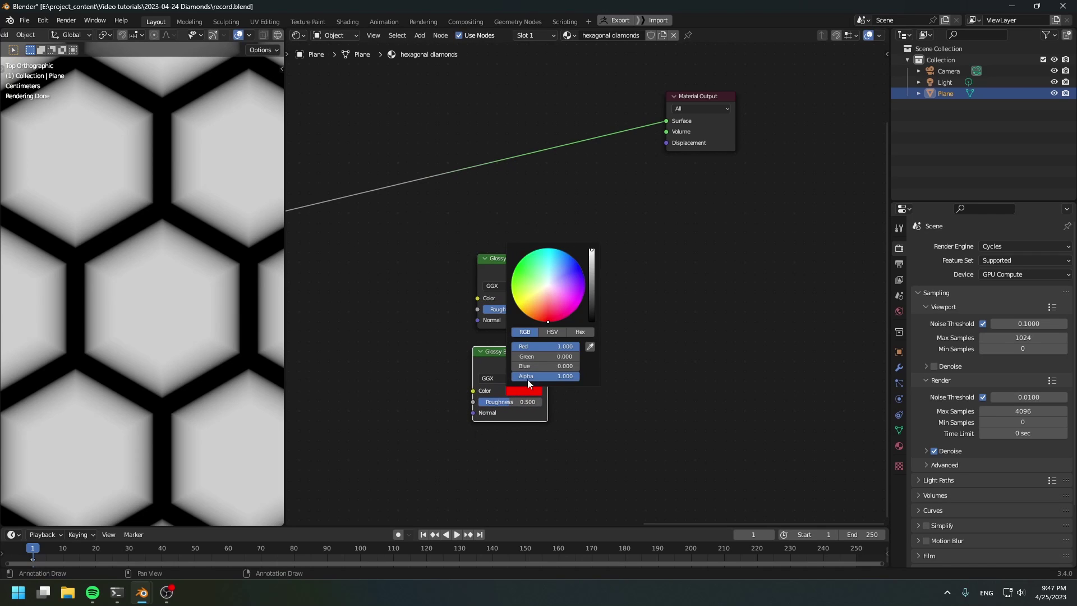
left_click_drag(513, 356, 566, 366)
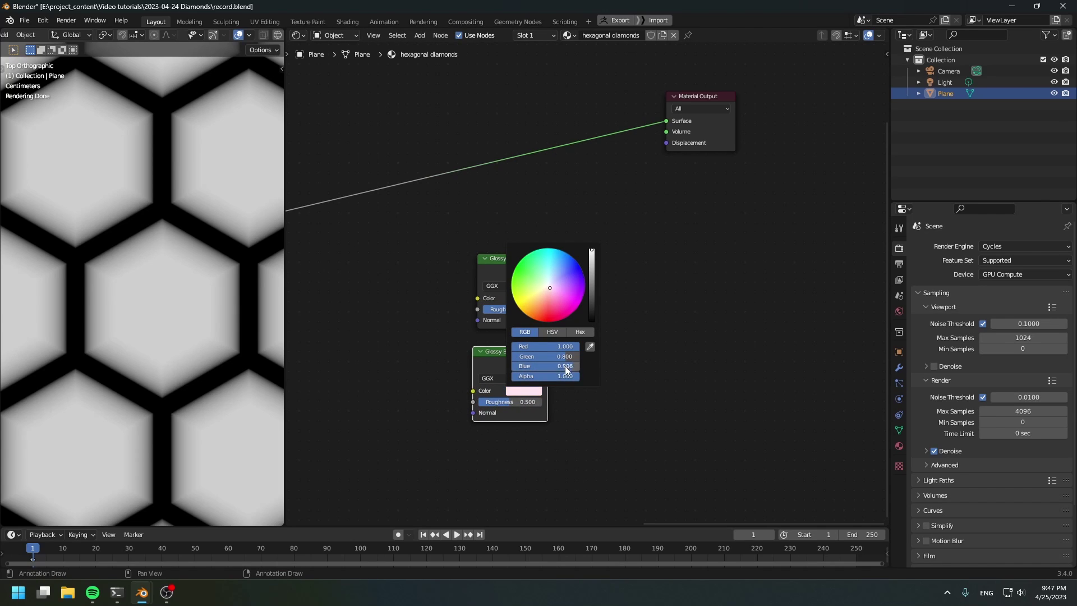
Step: Duplicate the green Glossy BSDF below it and set the copy's color to blue
middle_click_drag(530, 357, 576, 260)
key("shift+d")
left_click(570, 395)
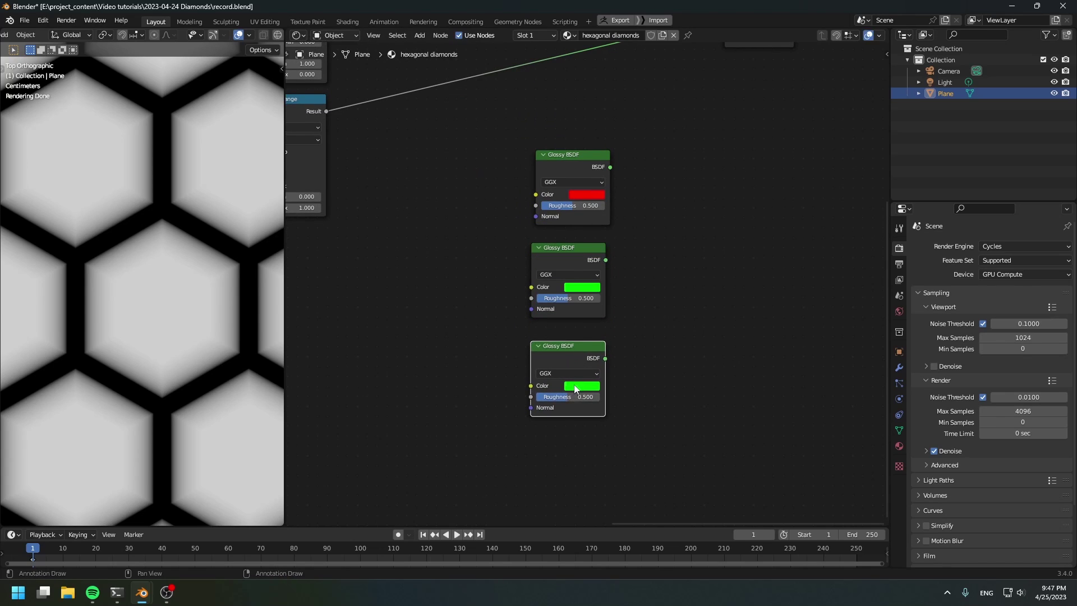
left_click(576, 387)
mouse_move(617, 351)
left_mouse_down()
mouse_move(599, 354)
mouse_move(628, 361)
left_mouse_up()
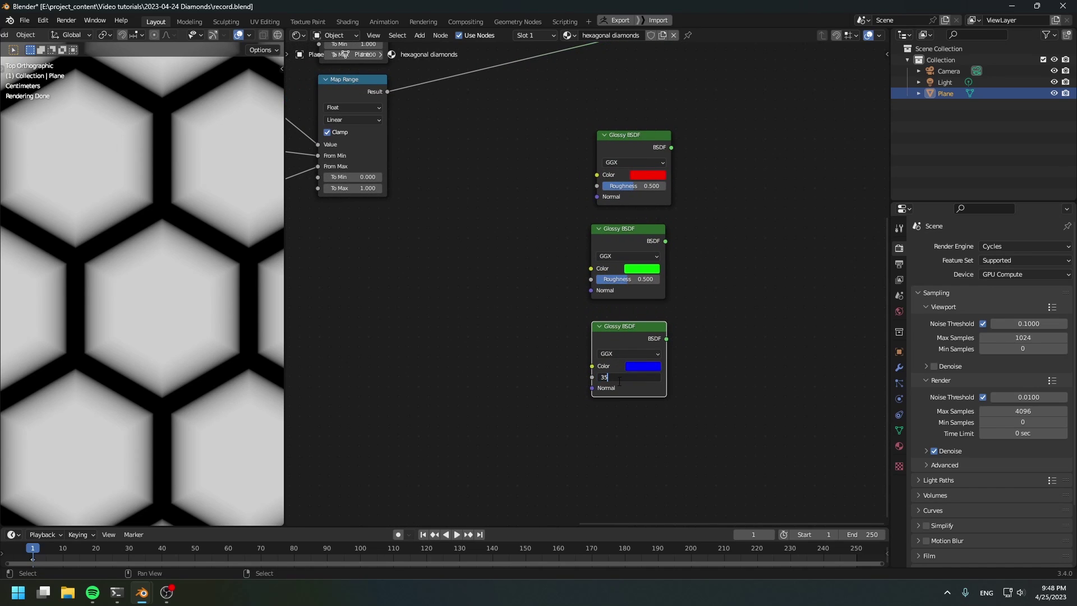
Step: Set the roughness of the red, green and blue Glossy BSDF nodes to 0.2
key("Return")
double_click(630, 279)
type("0.2")
key("Return")
key("Return")
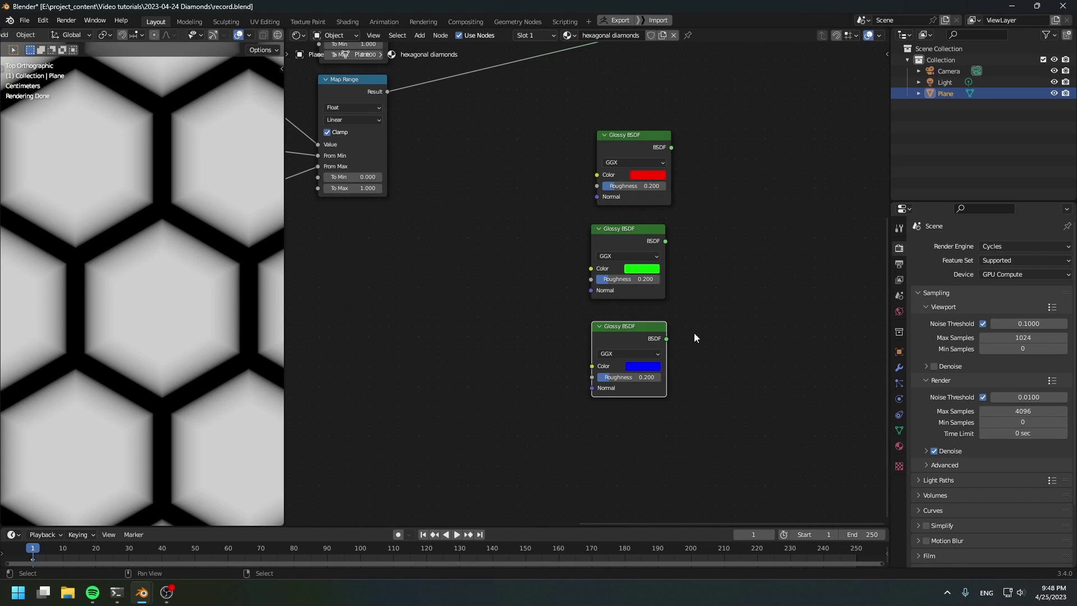
Step: Add a Fresnel node above the red Glossy BSDF and set its IOR to 2.4
key("shift+a")
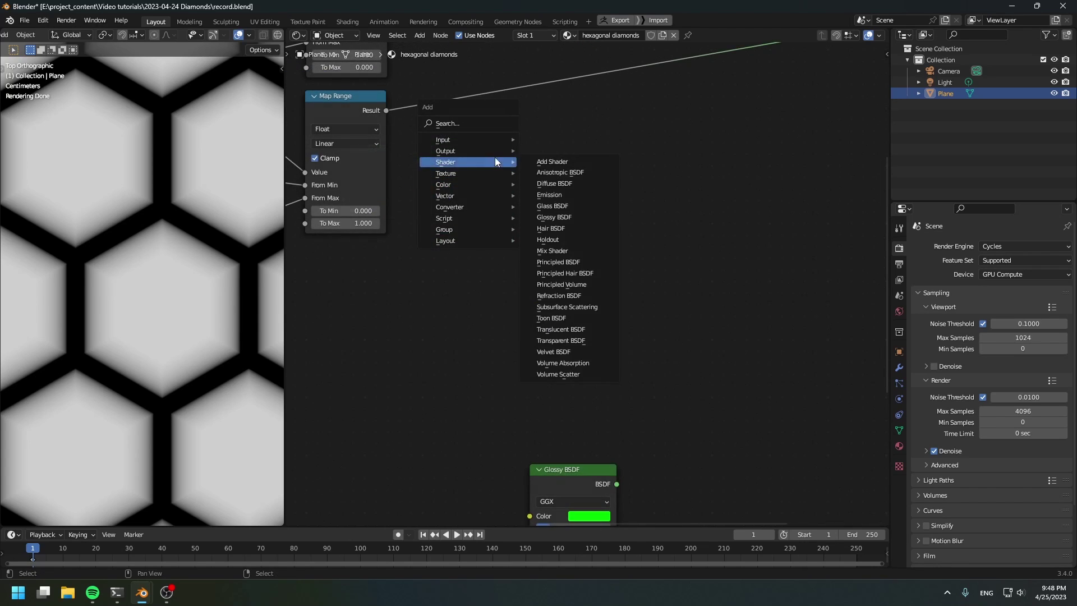
mouse_move(494, 139)
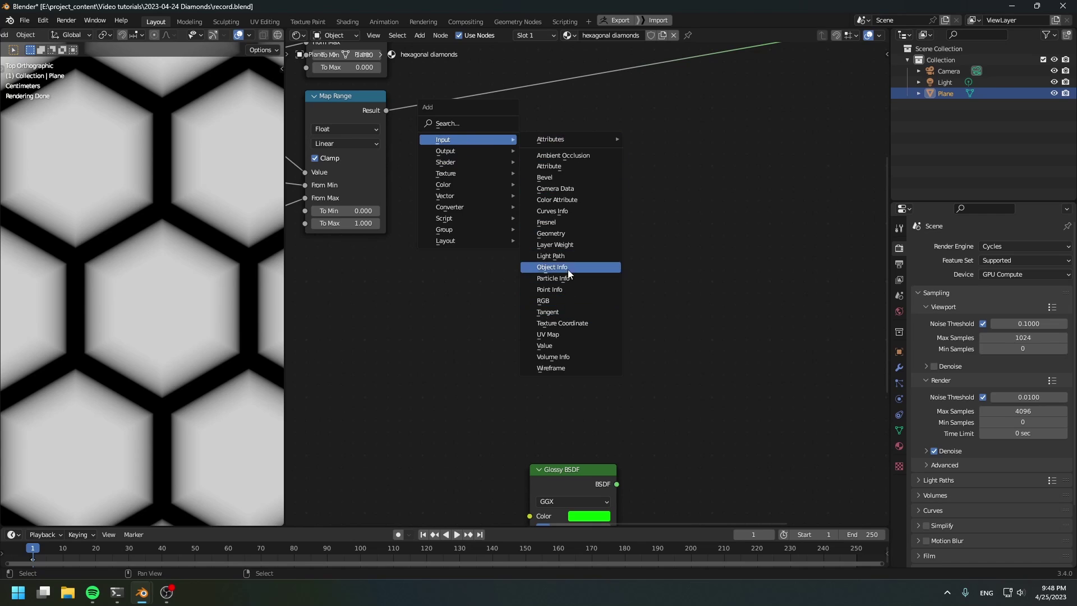
left_click(563, 223)
left_click(562, 227)
left_click(563, 226)
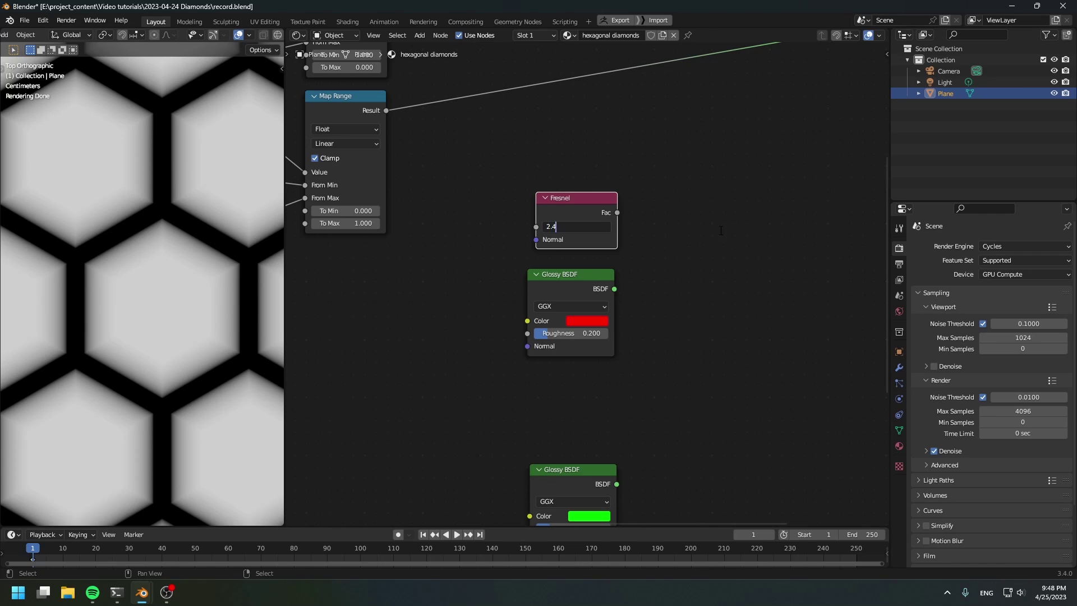
type("2.4")
key("Return")
Step: Duplicate the Fresnel node above the green Glossy BSDF and set the copy's IOR to 2.6
key("shift+d")
left_click(594, 397)
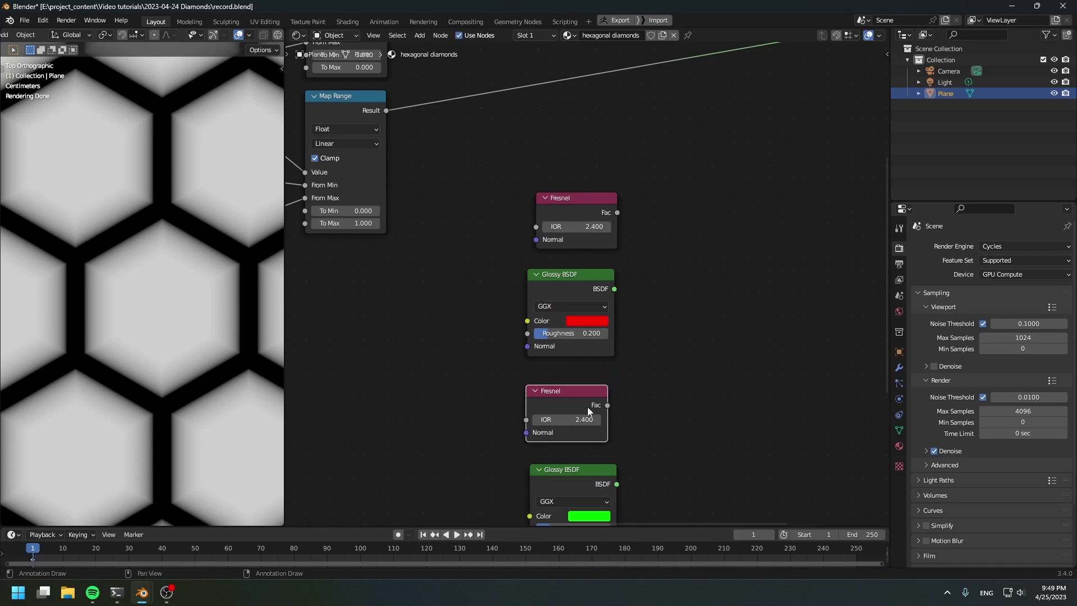
left_click(583, 419)
type("2")
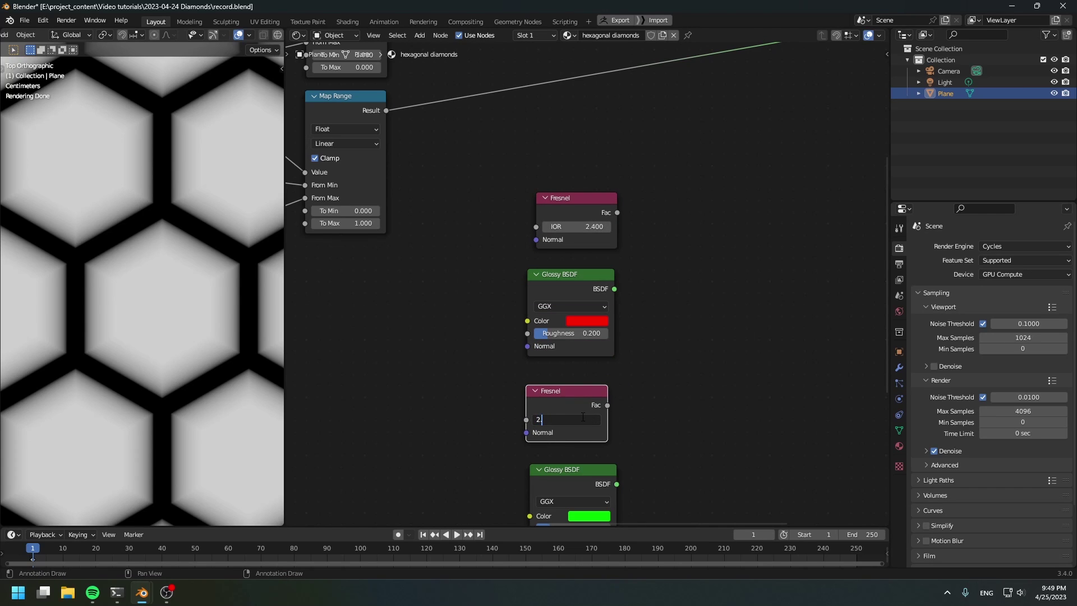
type(".6")
key("Return")
Step: Place a third Fresnel copy above the blue Glossy BSDF and set its IOR to 2.8
middle_click_drag(678, 438, 671, 215)
key("shift+d")
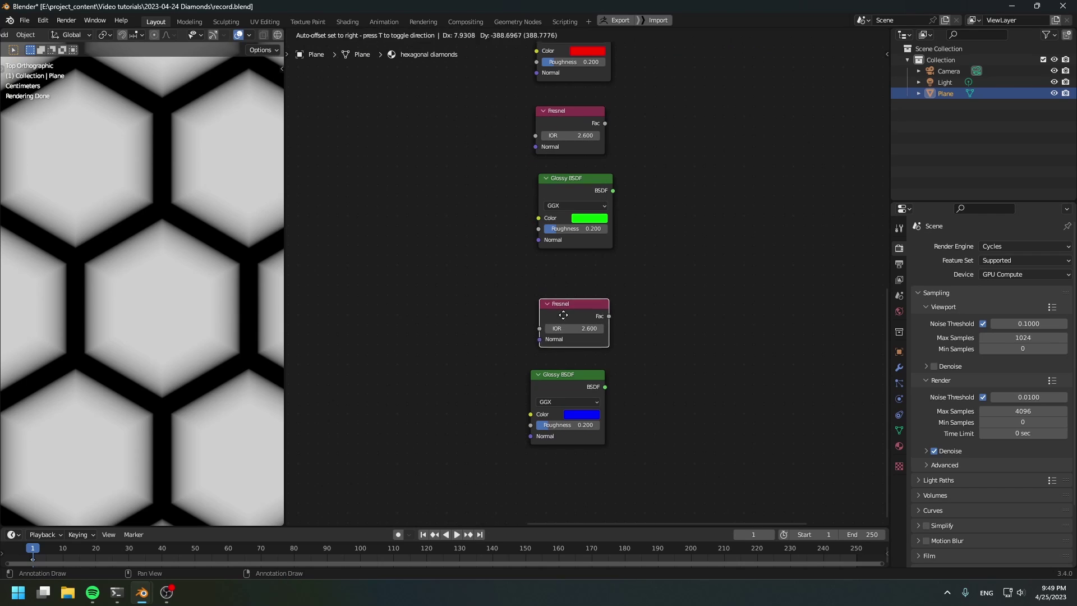
left_click(550, 325)
left_click(556, 340)
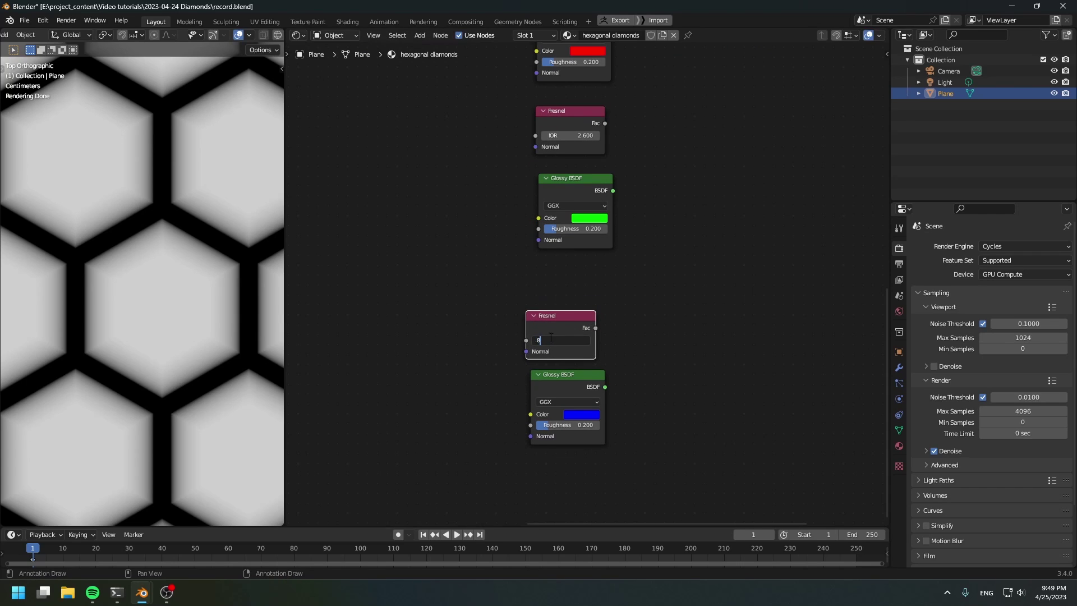
type("2.8")
key("Return")
Step: Add a Mix Shader beside the blue Glossy BSDF and connect the blue Glossy BSDF to its second Shader input
key("shift+a")
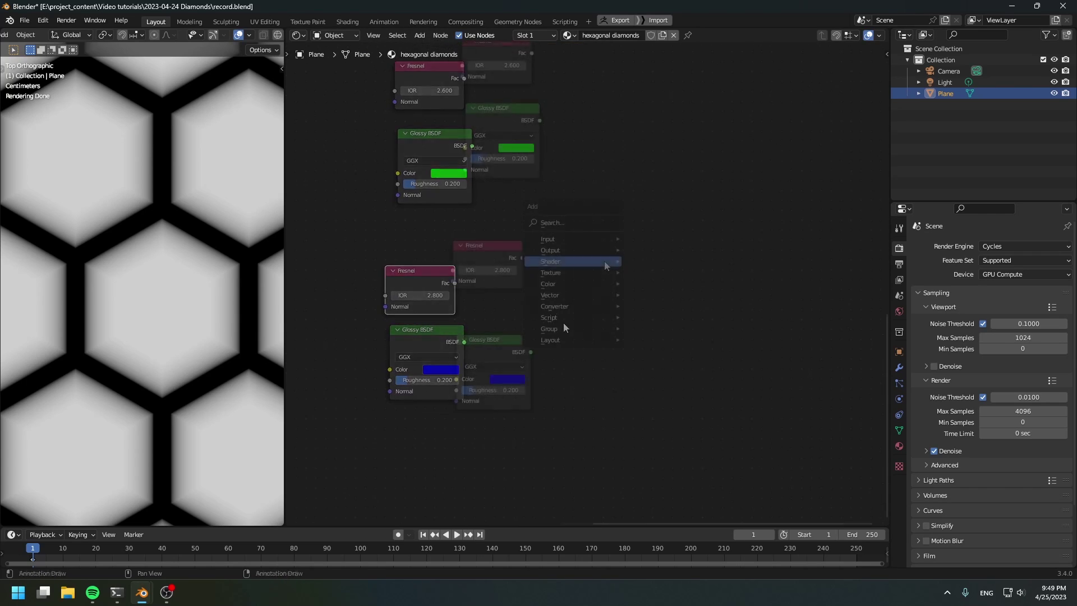
mouse_move(604, 260)
left_click(673, 350)
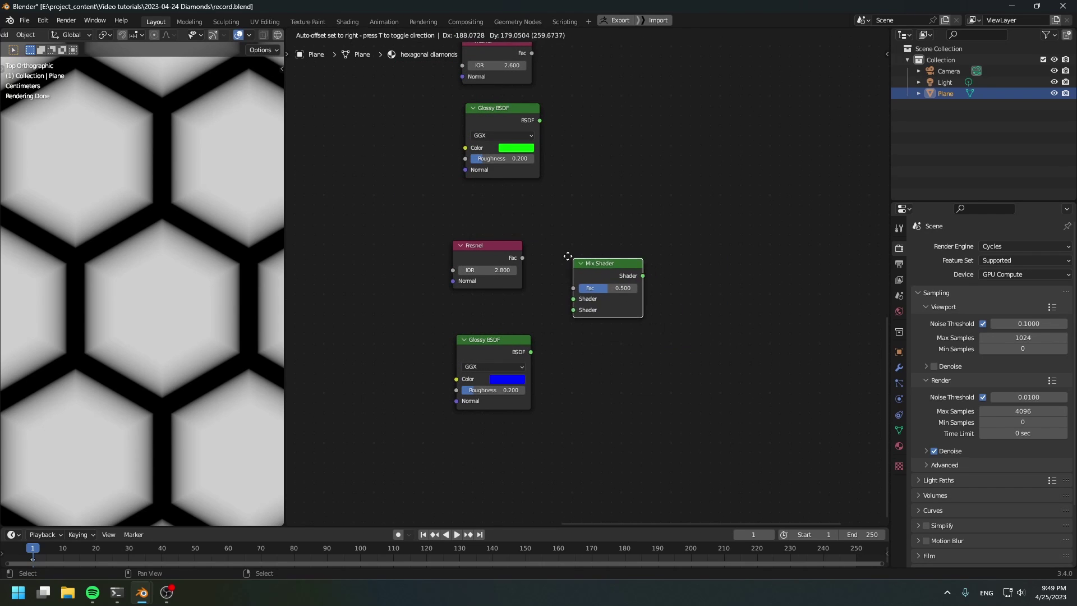
left_click(603, 280)
left_click_drag(530, 351, 551, 309)
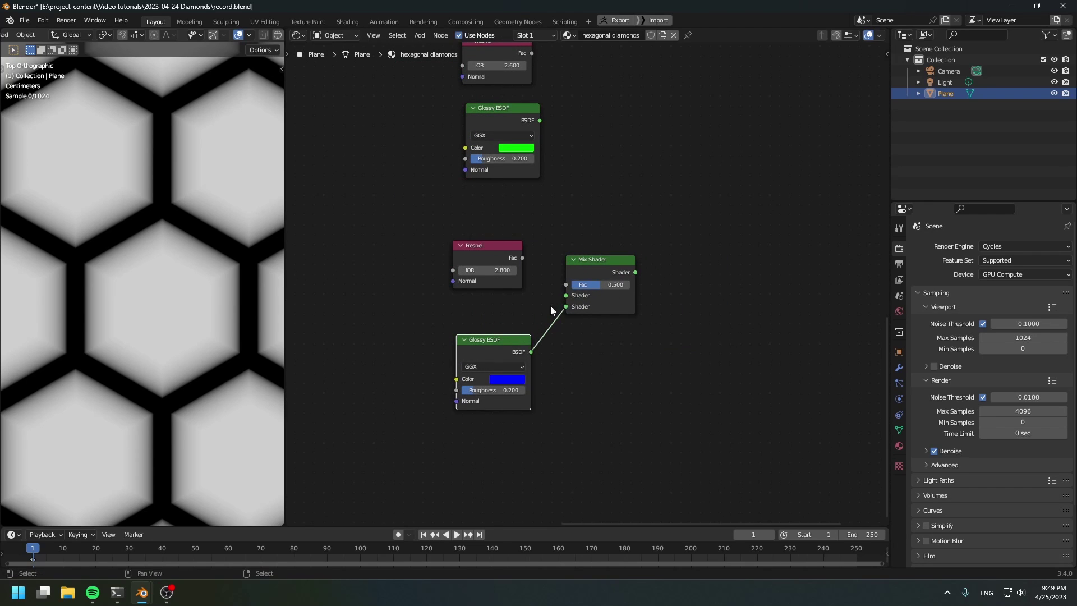
left_click_drag(597, 273, 615, 281)
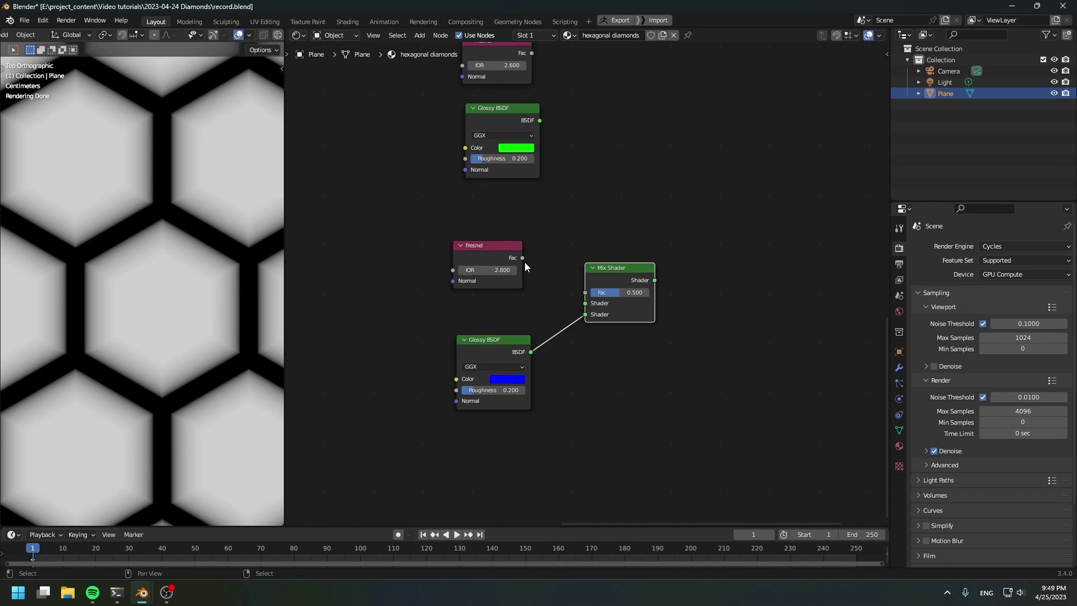
Step: Connect the Fresnel above the blue Glossy BSDF to the Mix Shader's Fac and tidy the placement of both nodes
left_click_drag(522, 258, 586, 292)
left_click_drag(488, 250, 489, 252)
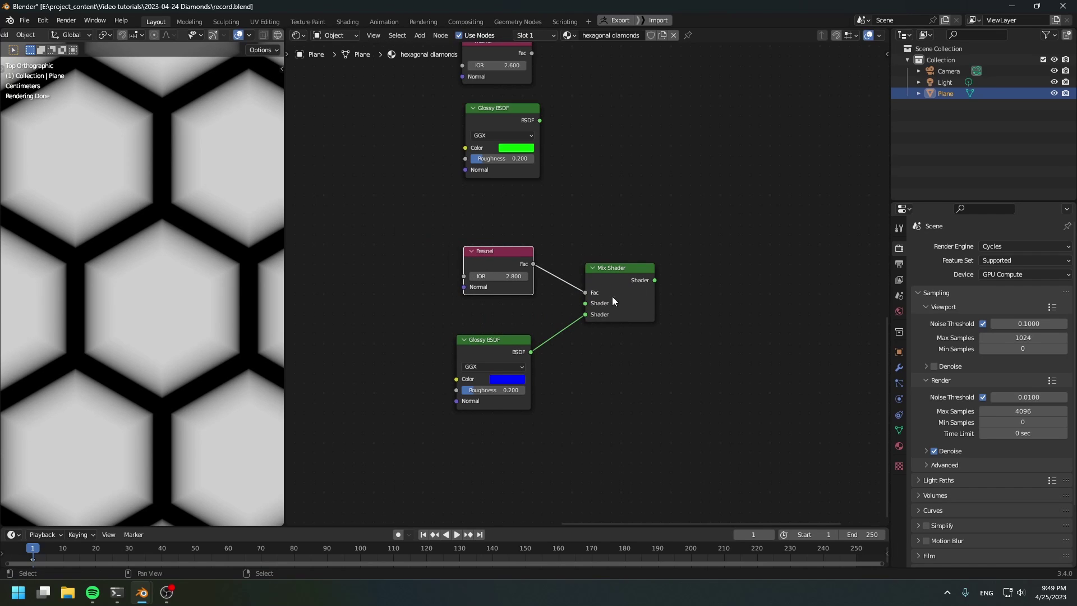
left_click_drag(585, 304, 536, 310)
left_click(630, 285)
left_click_drag(639, 283, 637, 283)
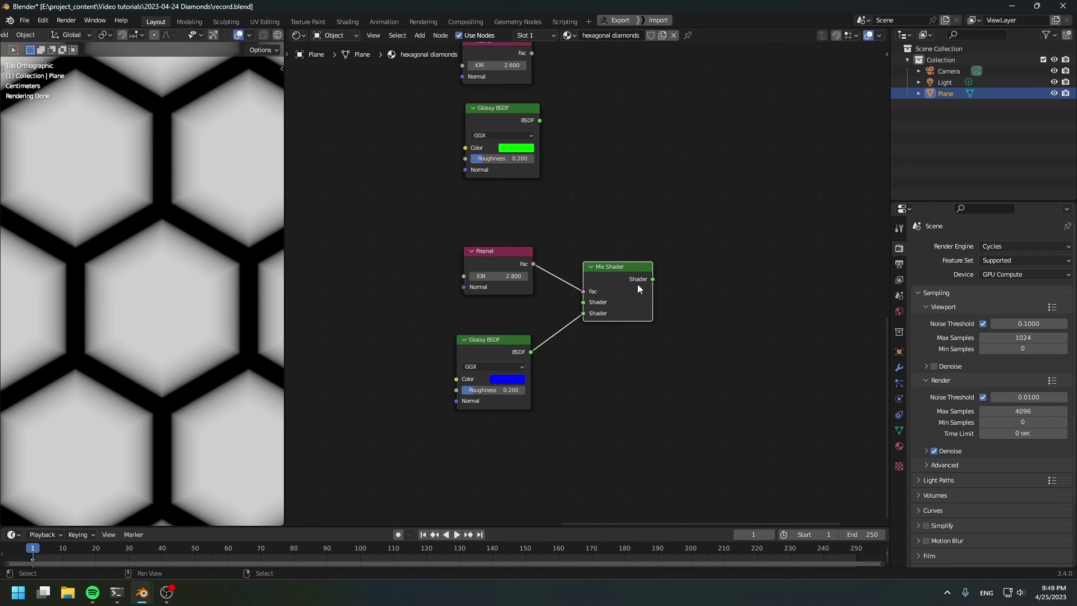
Step: Duplicate the Mix Shader for the green branch, linking its Fresnel to Fac and the green Glossy BSDF to the second Shader input
middle_click_drag(625, 284, 601, 357)
key("shift+d")
left_click(591, 149)
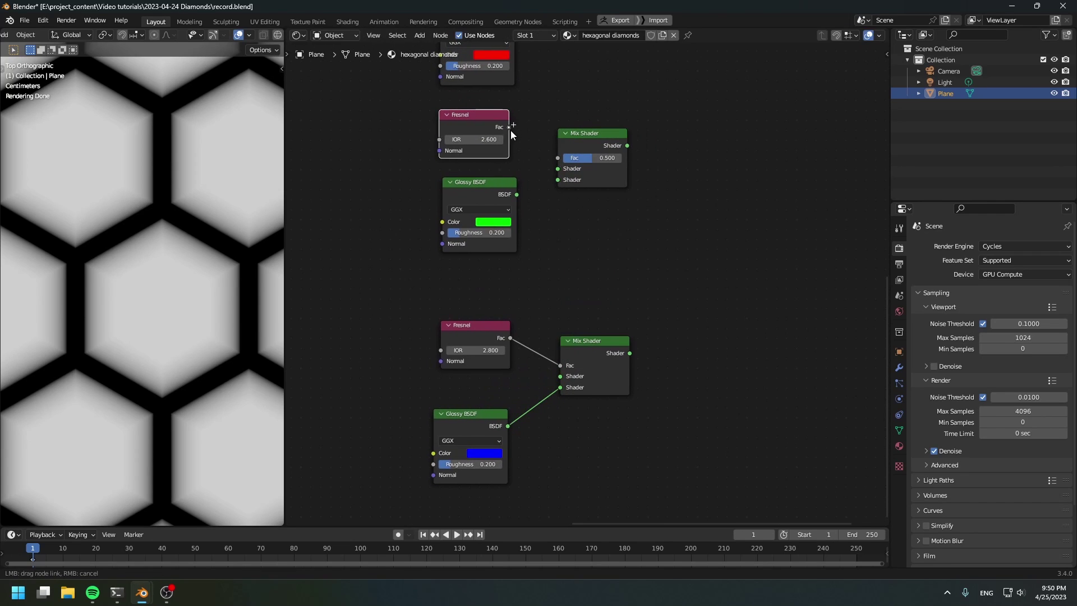
left_click_drag(509, 126, 558, 158)
mouse_move(558, 180)
left_mouse_down()
mouse_move(511, 199)
mouse_move(559, 179)
left_mouse_up()
left_click(537, 186)
Step: Duplicate the Mix Shader for the red branch, linking its Fresnel to Fac and the red Glossy BSDF to the second Shader input
middle_click_drag(659, 176, 666, 344)
left_click(588, 304)
key("shift+d")
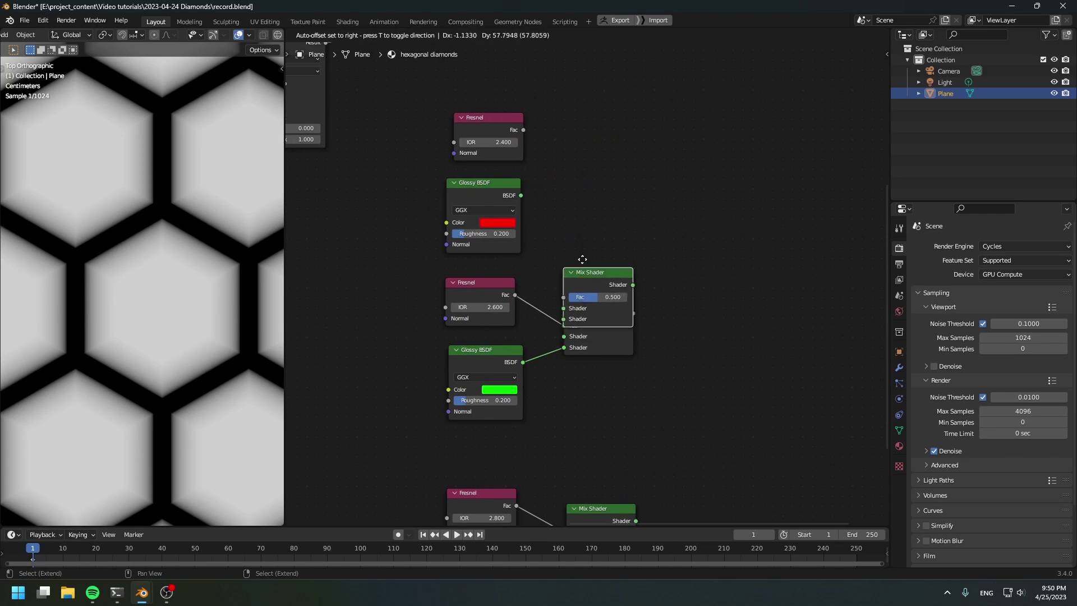
left_click(577, 132)
right_click_drag(516, 131, 590, 172, "alt")
left_click_drag(520, 195, 558, 185)
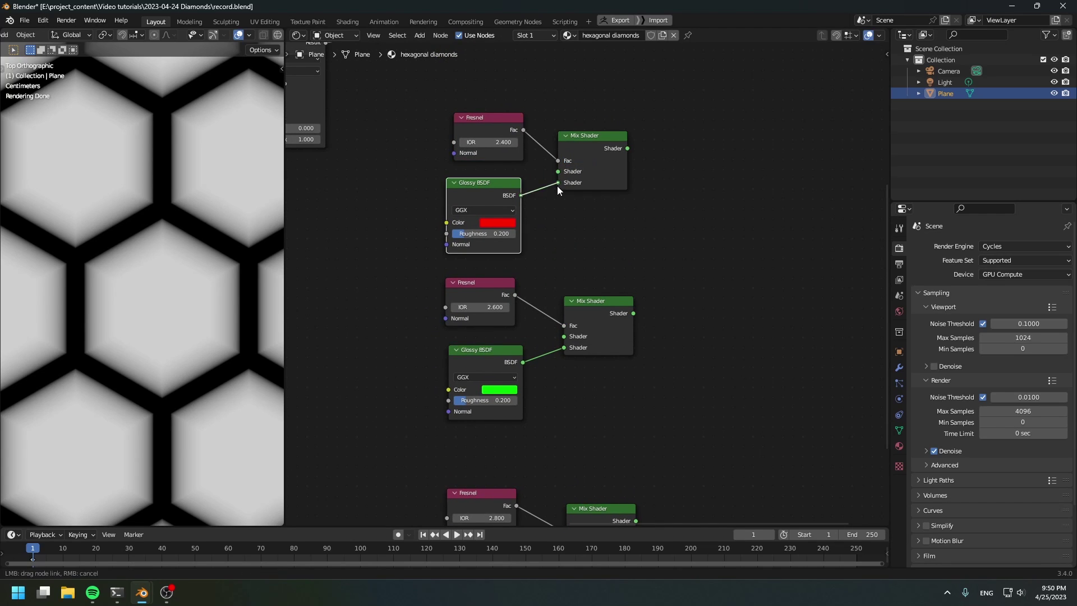
Step: Add an Add Shader node that combines the outputs of the red and green Mix Shaders
key("shift+a")
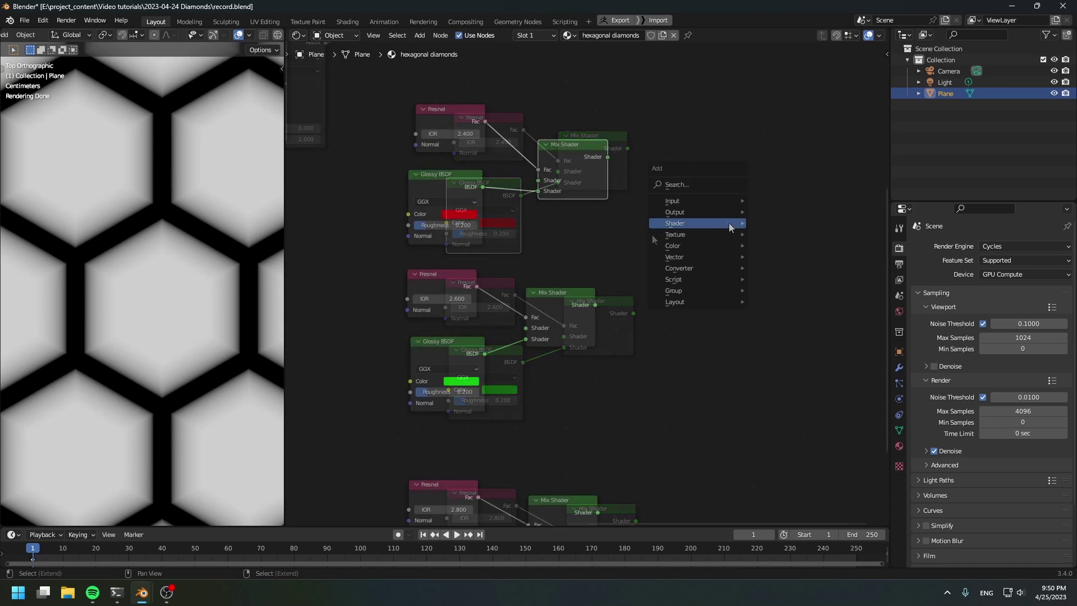
mouse_move(728, 223)
left_click(782, 223)
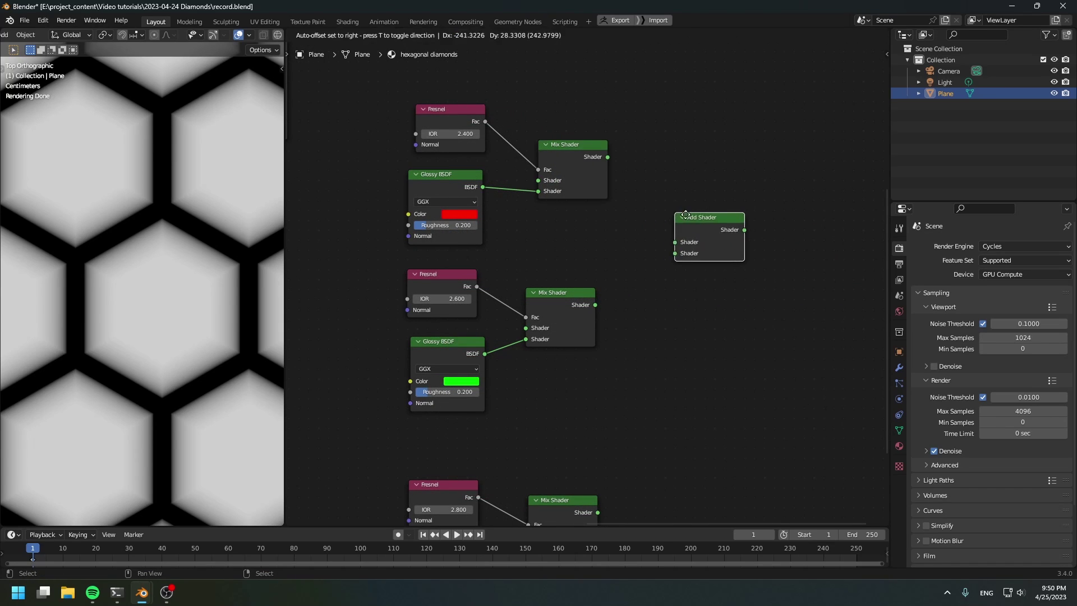
left_click(723, 224)
left_click_drag(607, 157, 687, 244)
left_click_drag(595, 304, 801, 380)
Step: Duplicate the Add Shader to combine the first sum with the blue Mix Shader, and feed the result to the Material Output
key("shift+d")
left_click(828, 365)
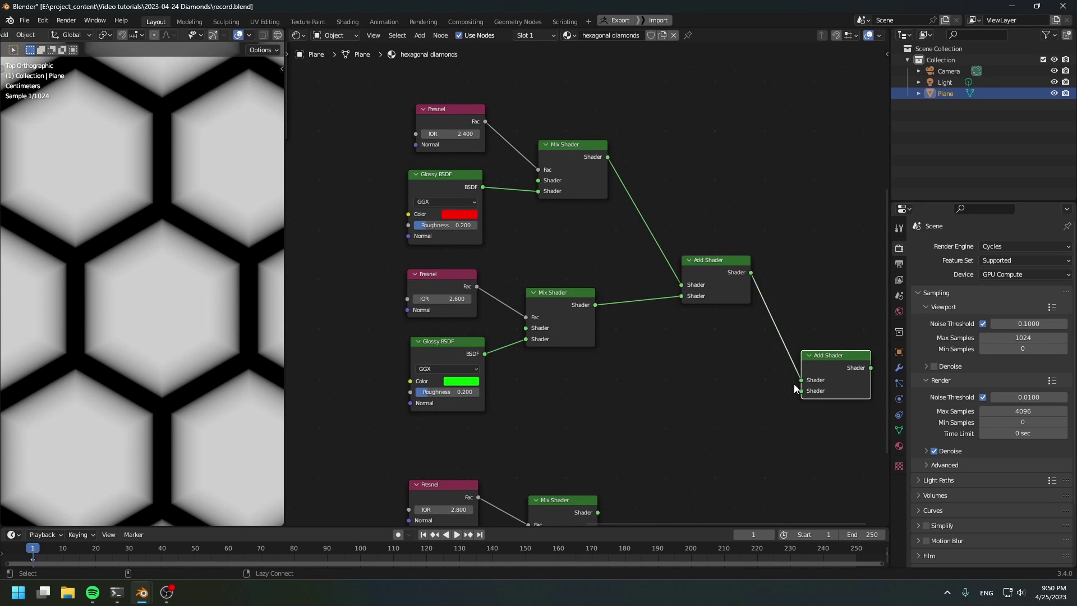
left_click_drag(597, 512, 800, 391)
middle_click_drag(809, 377, 734, 343)
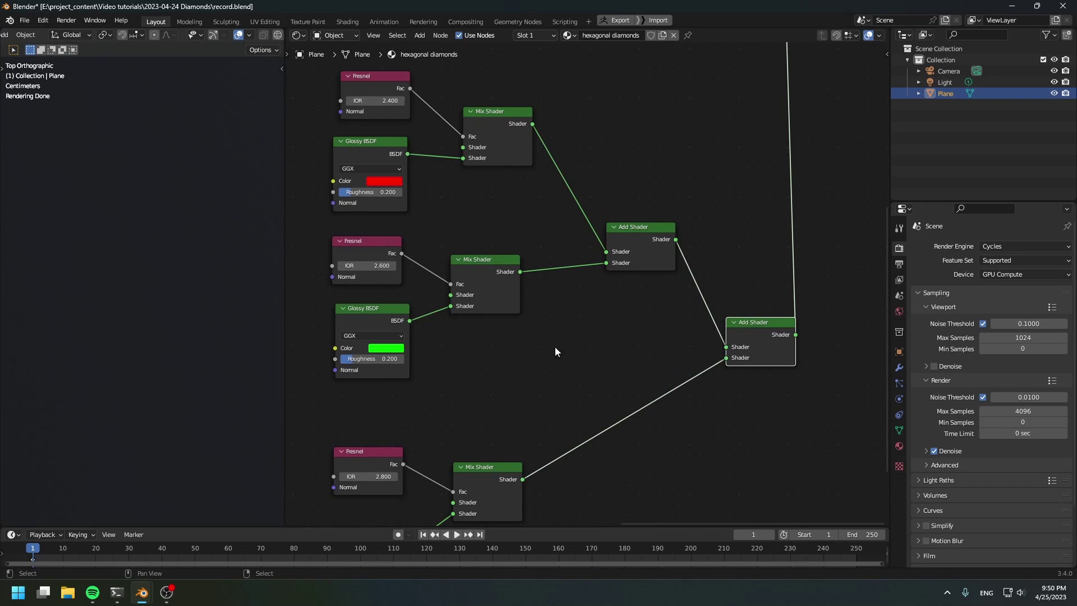
Step: Add a Bump node between the masks and the shaders, with the lower Map Range's Result connected to its Height
scroll(544, 344, "down", 3)
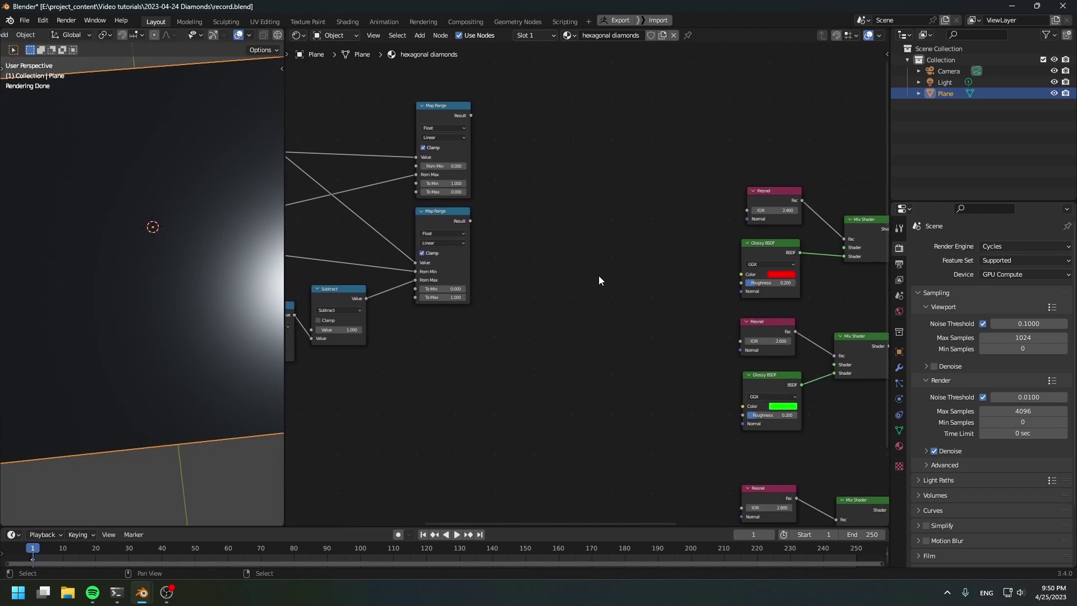
key("shift+a")
mouse_move(576, 247)
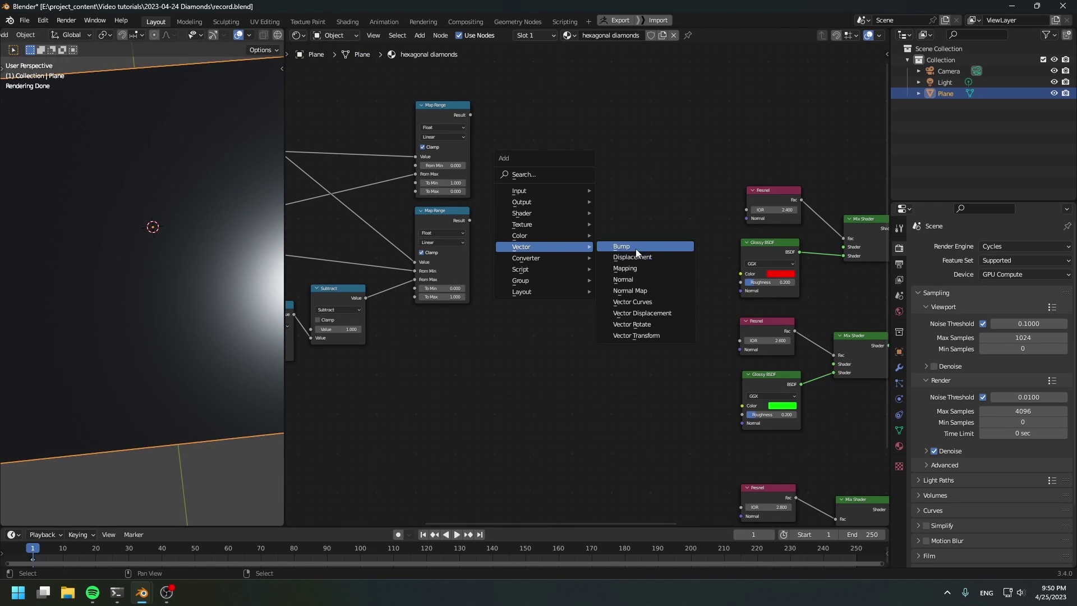
left_click(614, 247)
left_click(602, 250)
scroll(507, 341, "up", 1)
scroll(507, 341, "up", 1)
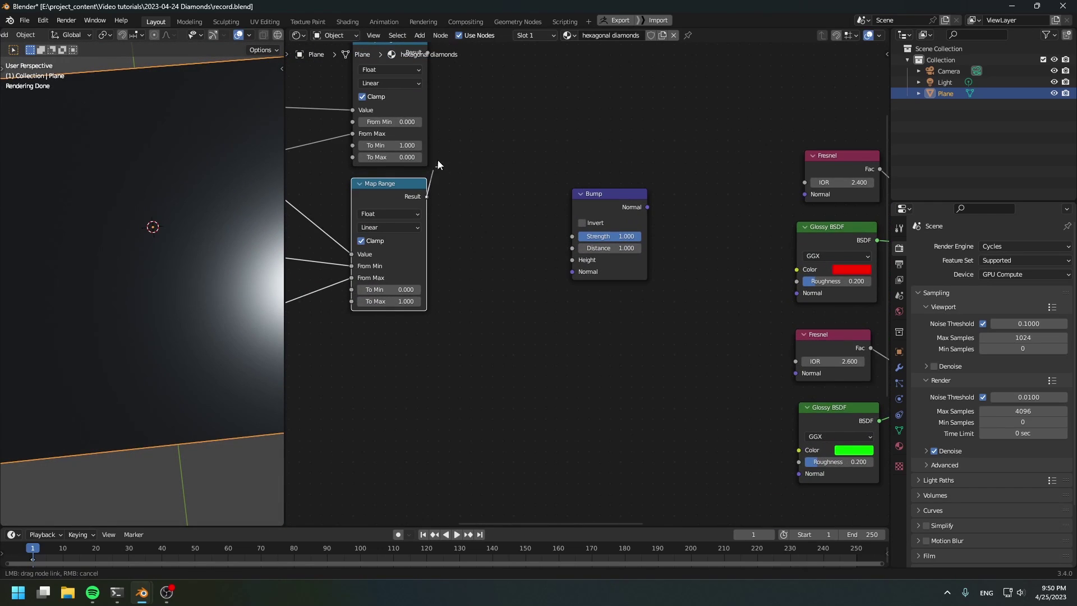
left_click_drag(426, 196, 572, 260)
left_click_drag(607, 193, 635, 174)
Step: Connect the Bump node's Normal output to the Normal inputs of all three Fresnel and all three Glossy BSDF nodes
middle_click_drag(620, 258, 443, 239)
right_click_drag(484, 167, 638, 421, "alt")
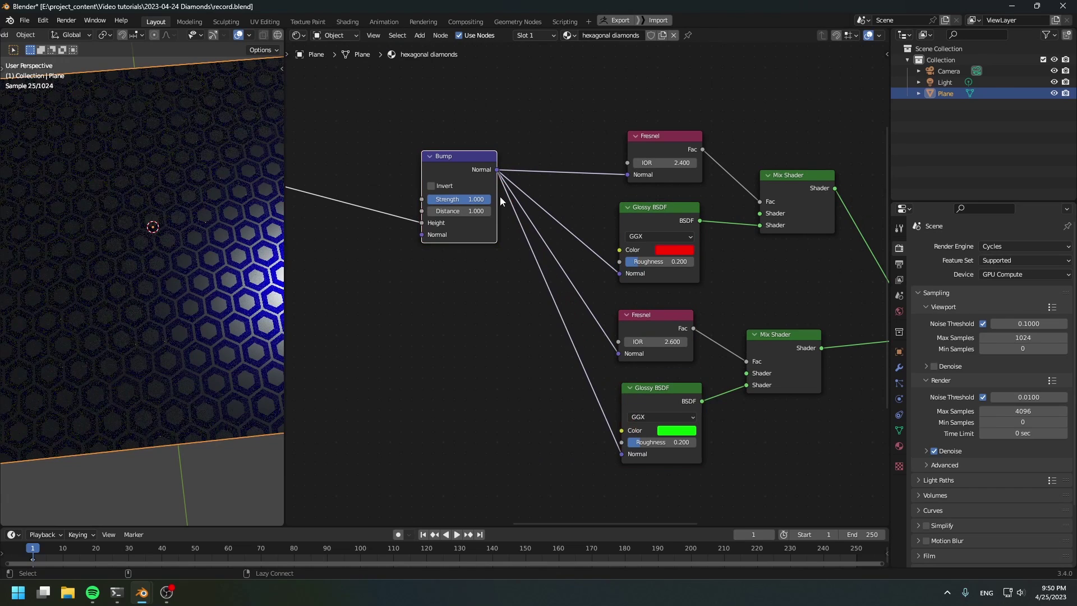
middle_click_drag(457, 280, 386, 230)
scroll(425, 307, "down", 2)
scroll(425, 306, "down", 1)
right_click_drag(446, 169, 540, 433, "alt")
scroll(478, 409, "down", 2)
right_click_drag(479, 209, 546, 466, "alt")
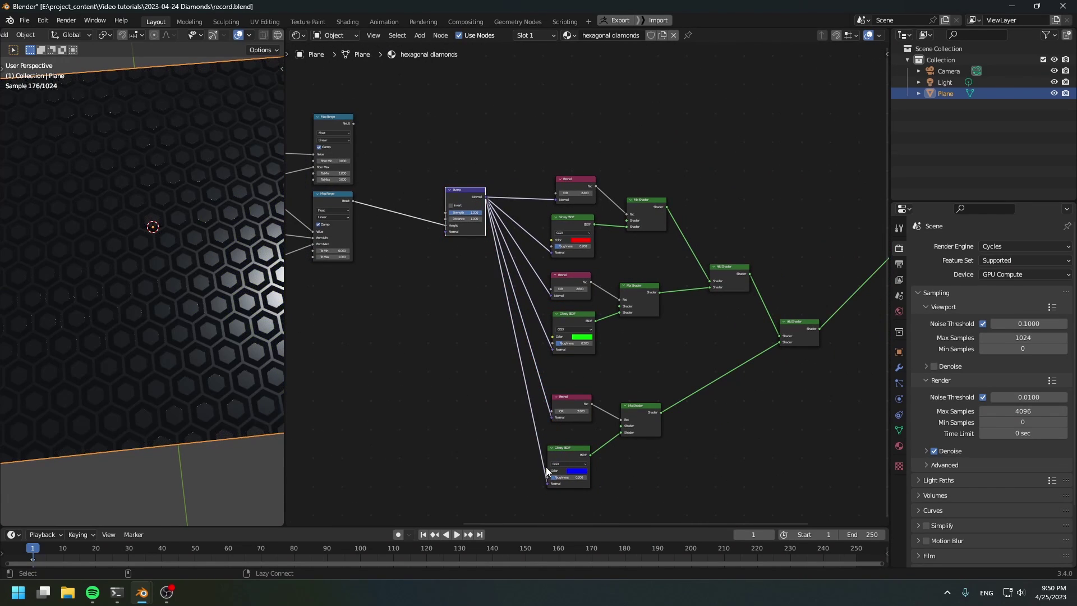
Step: Select all the Fresnel, Glossy, Mix and Add Shader nodes and move them farther from the Bump node
middle_click_drag(147, 314, 150, 278)
left_click_drag(466, 140, 509, 252)
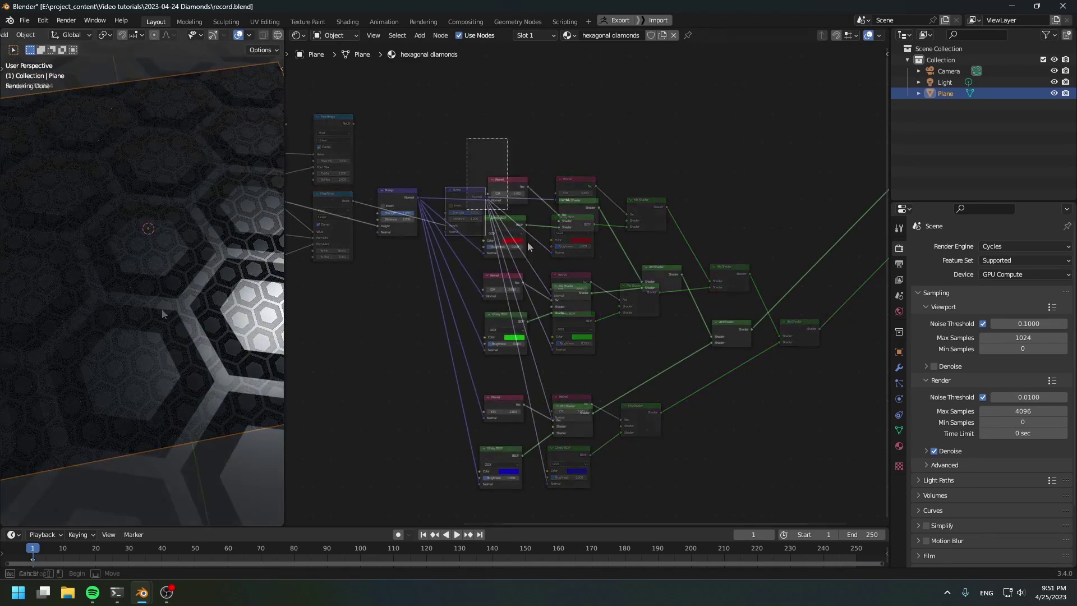
left_click_drag(510, 252, 777, 483)
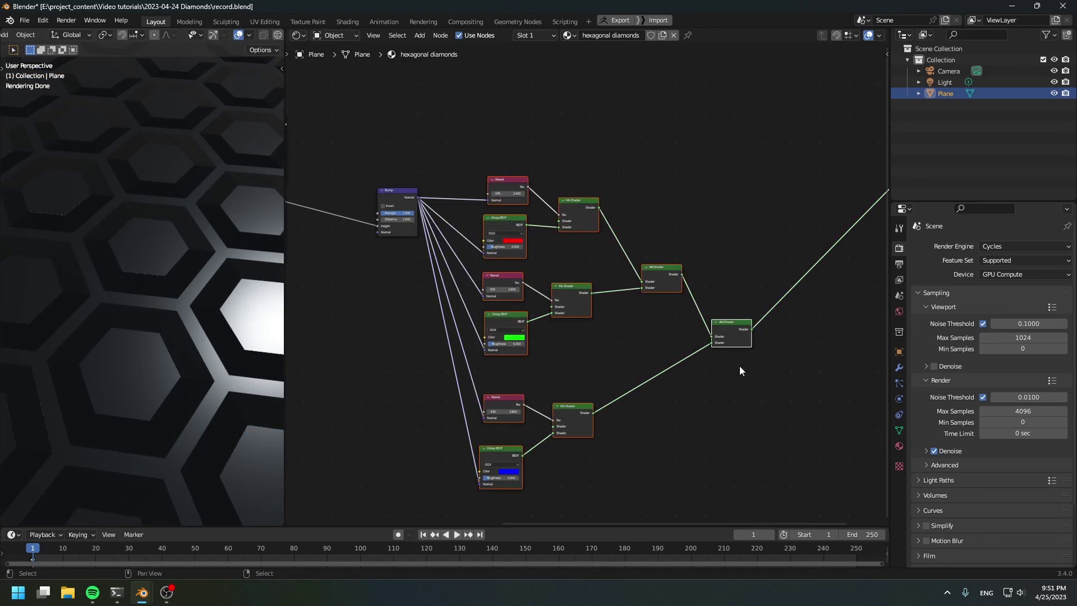
scroll(712, 347, "down", 4)
middle_click_drag(687, 336, 514, 347)
key("g")
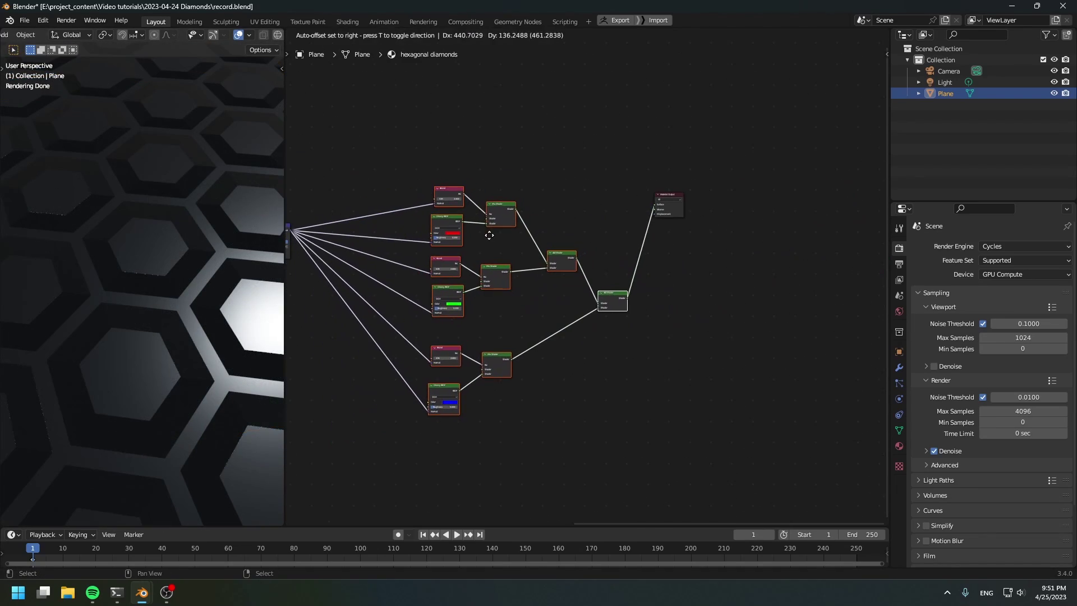
left_click(488, 235)
Step: Move the Material Output level with the final Add Shader and shift the whole dispersion node group toward it
left_click_drag(598, 130, 676, 205)
key("g")
left_click(733, 242)
left_click_drag(667, 159, 380, 442)
key("g")
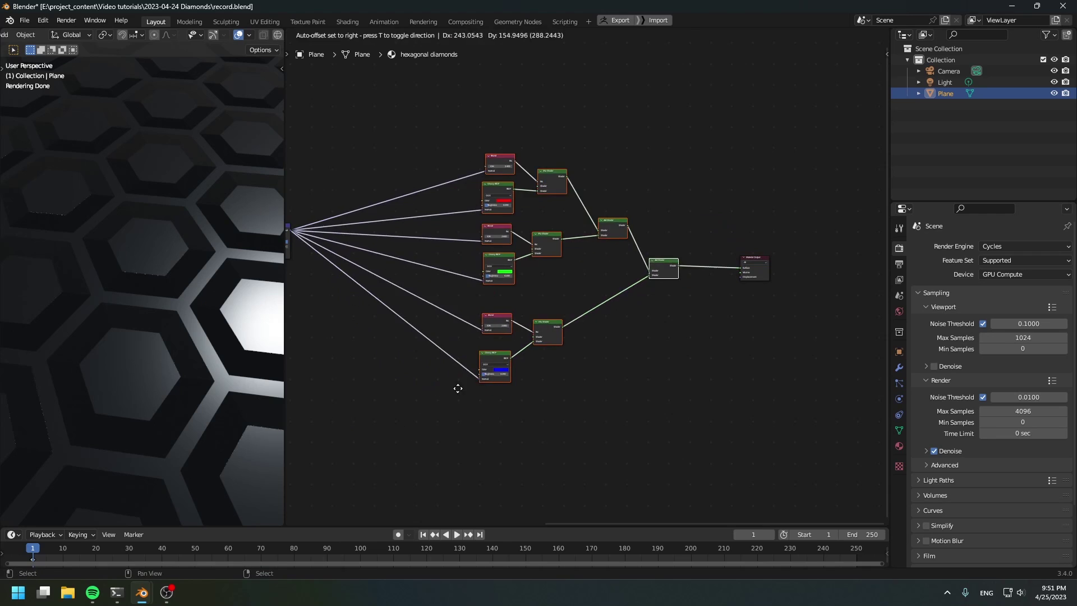
left_click(462, 384)
Step: Gather the Bump node's Normal links into a reroute point and place it nearer the dispersion nodes
middle_click_drag(423, 341, 588, 379)
scroll(493, 404, "up", 2)
right_click_drag(512, 392, 507, 183, "shift")
key("g")
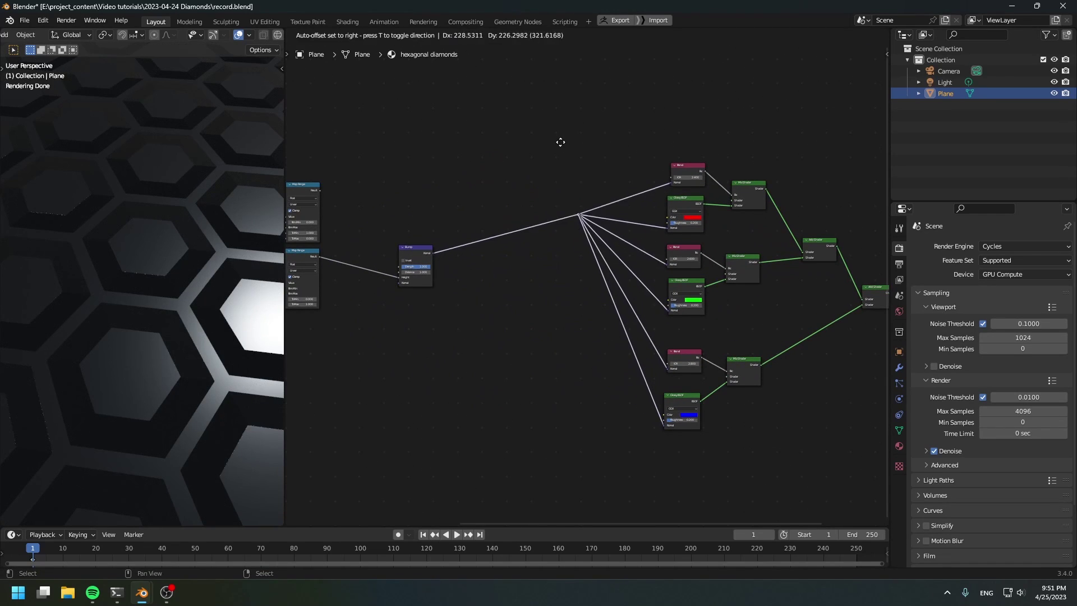
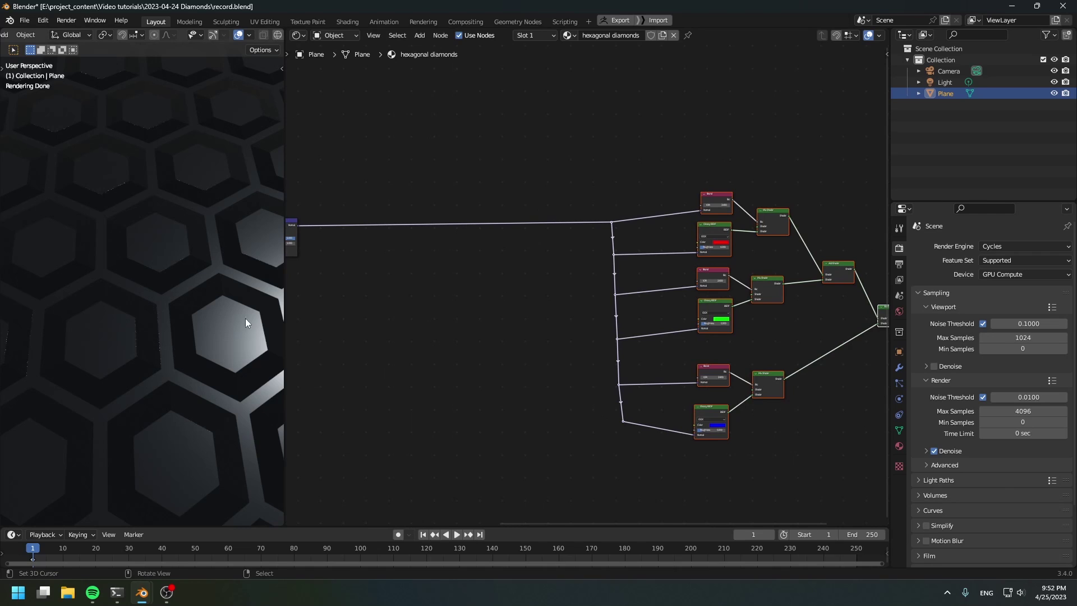
Step: Move the Bump node close to the reroute points in front of the dispersion shaders
middle_click_drag(578, 330, 661, 314)
middle_click_drag(432, 332, 551, 336)
scroll(550, 335, "up", 2)
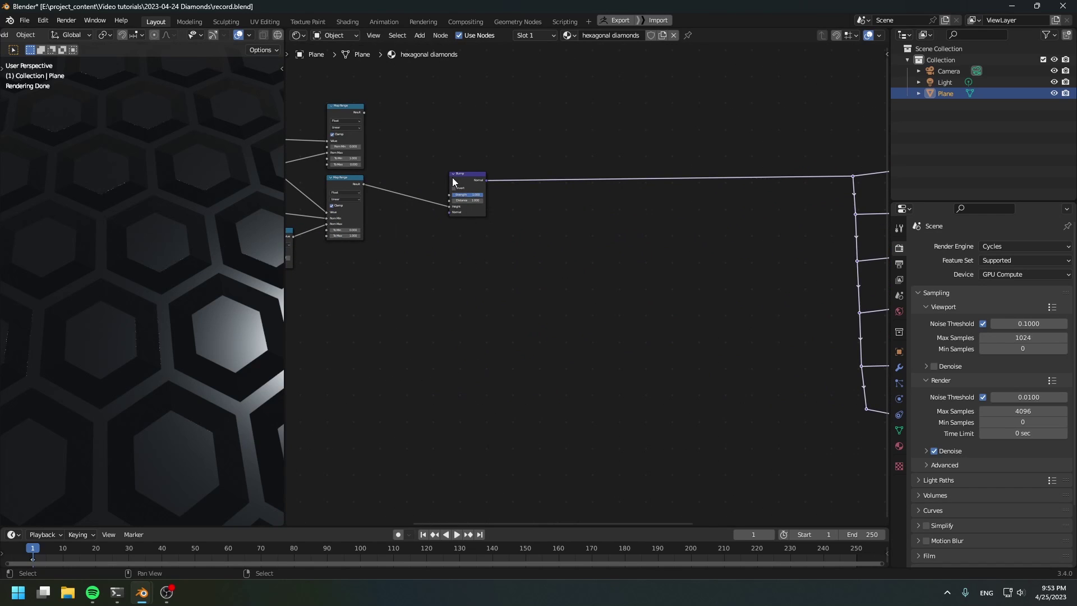
left_click_drag(465, 178, 705, 184)
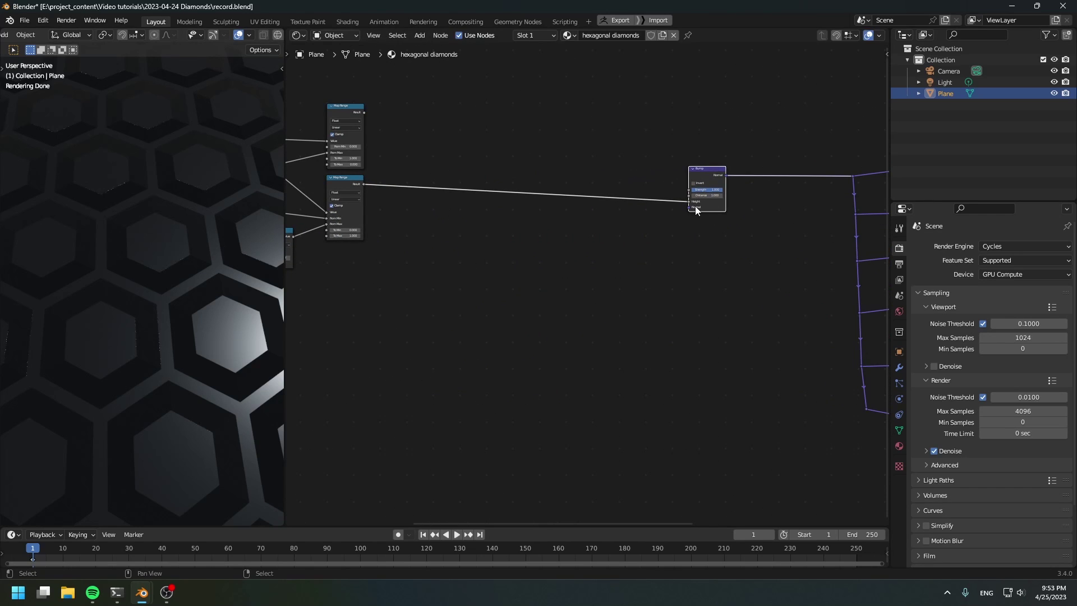
middle_click_drag(656, 279, 654, 279)
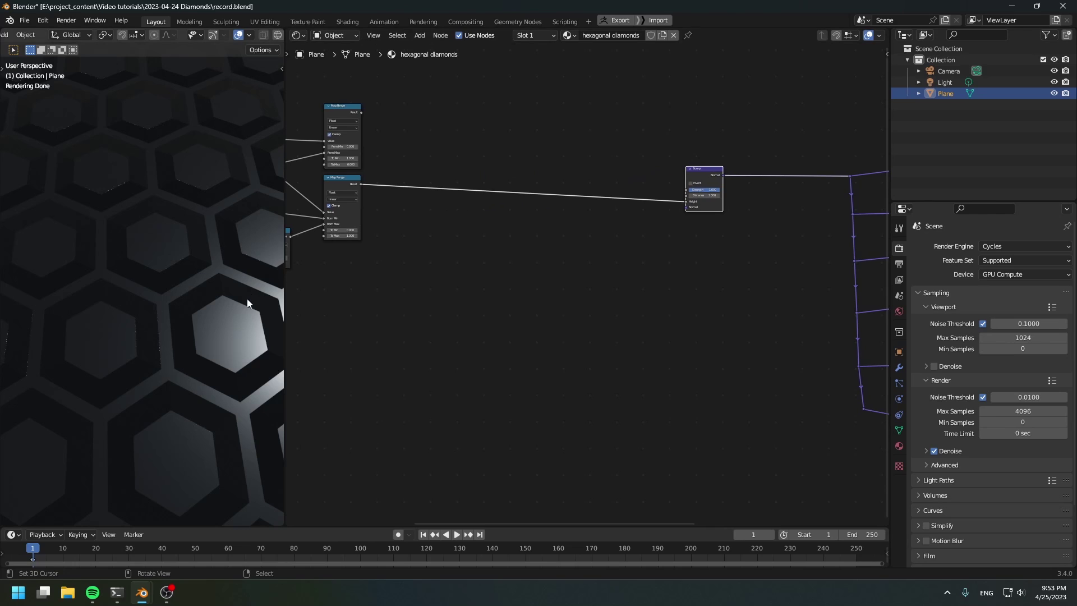
Step: Duplicate the UV Map node and place the copy in the empty area below the mask's Value nodes
middle_click_drag(704, 315, 425, 312)
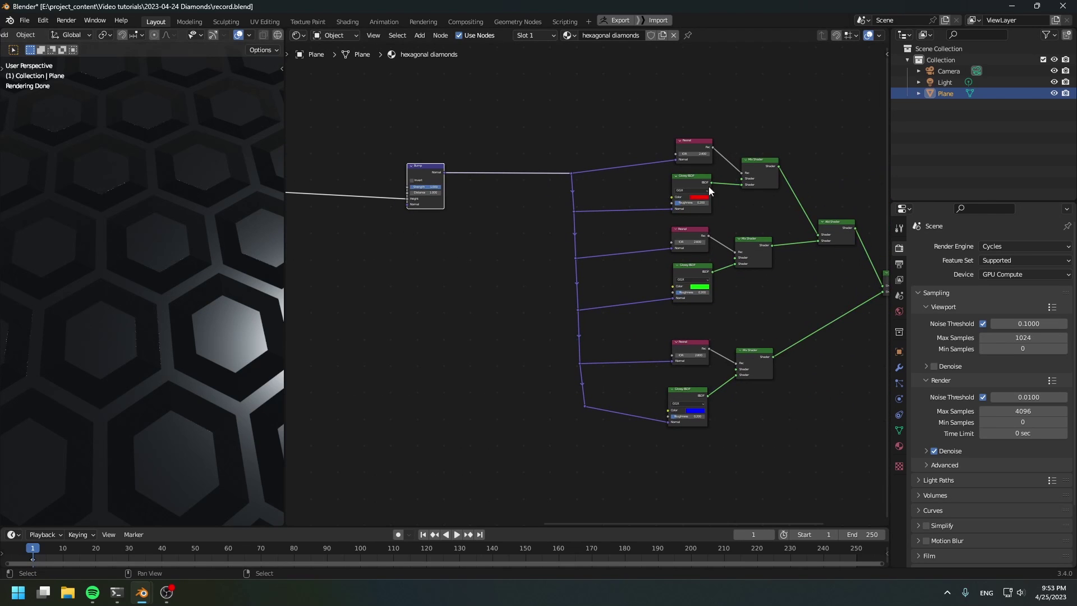
middle_click_drag(494, 293, 627, 305)
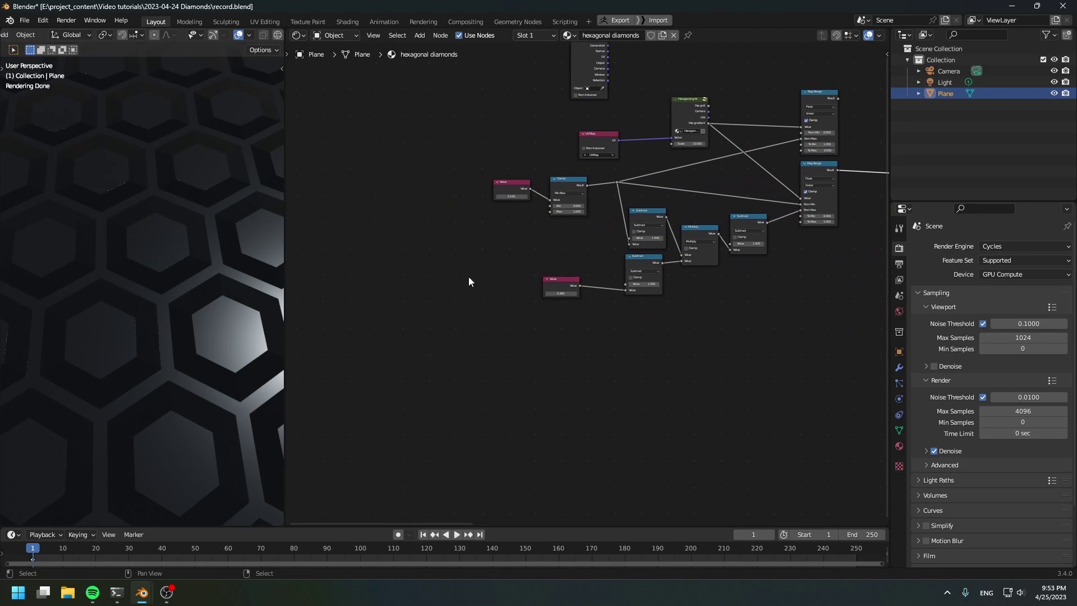
left_click(601, 136)
key("shift+d")
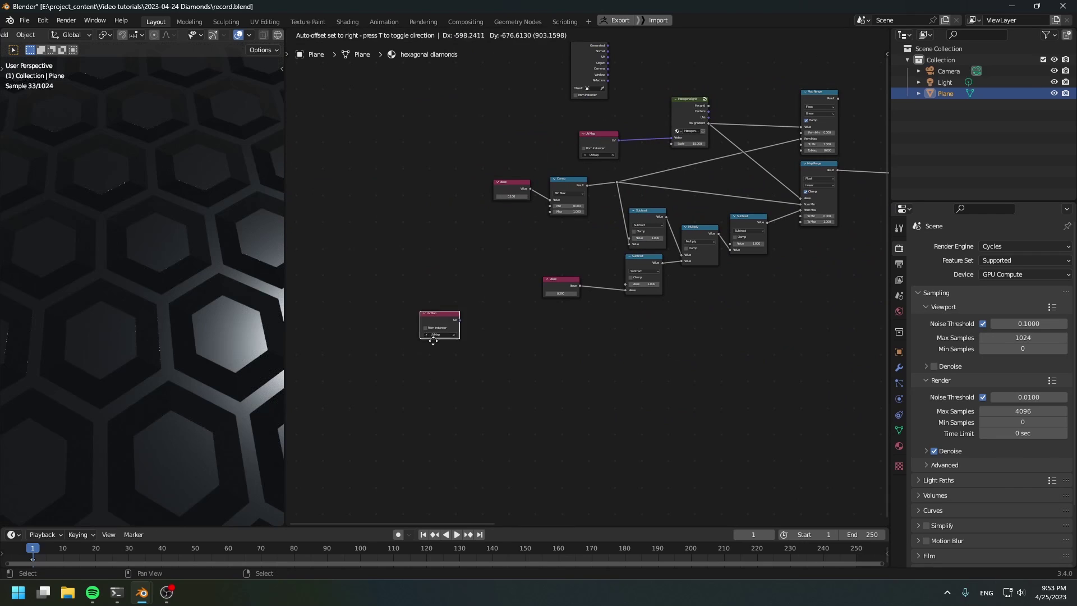
left_click(421, 377)
Step: Add a Voronoi Texture node beside the copied UV Map node and set its dimensions to 2D
middle_click_drag(532, 360, 484, 305)
scroll(484, 304, "up", 2)
middle_click_drag(560, 388, 610, 365)
key("shift+a")
mouse_move(530, 244)
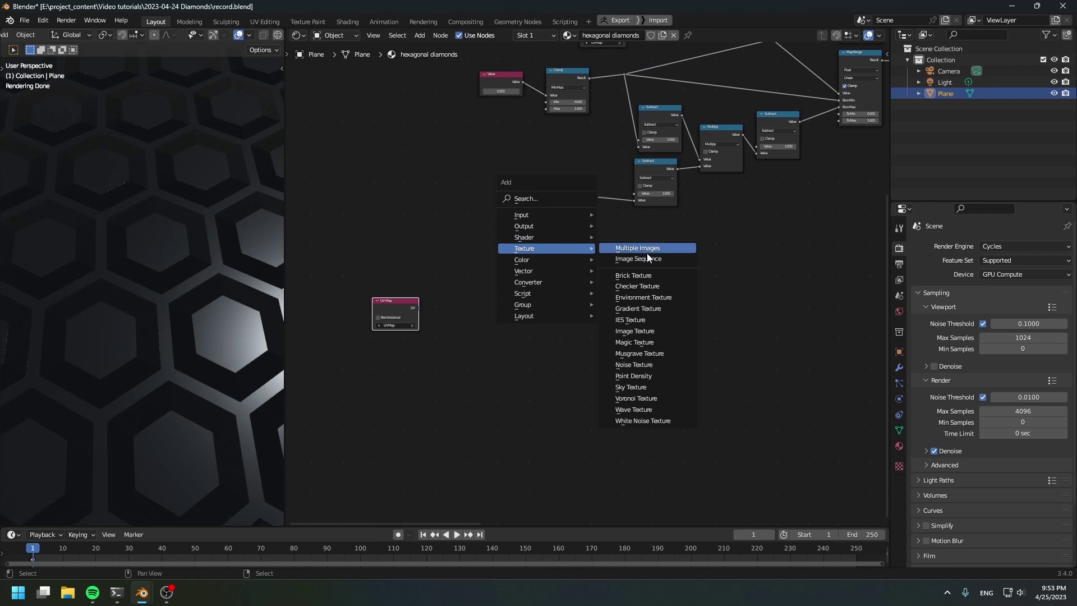
left_click(636, 398)
left_click(479, 258)
scroll(573, 439, "up", 2)
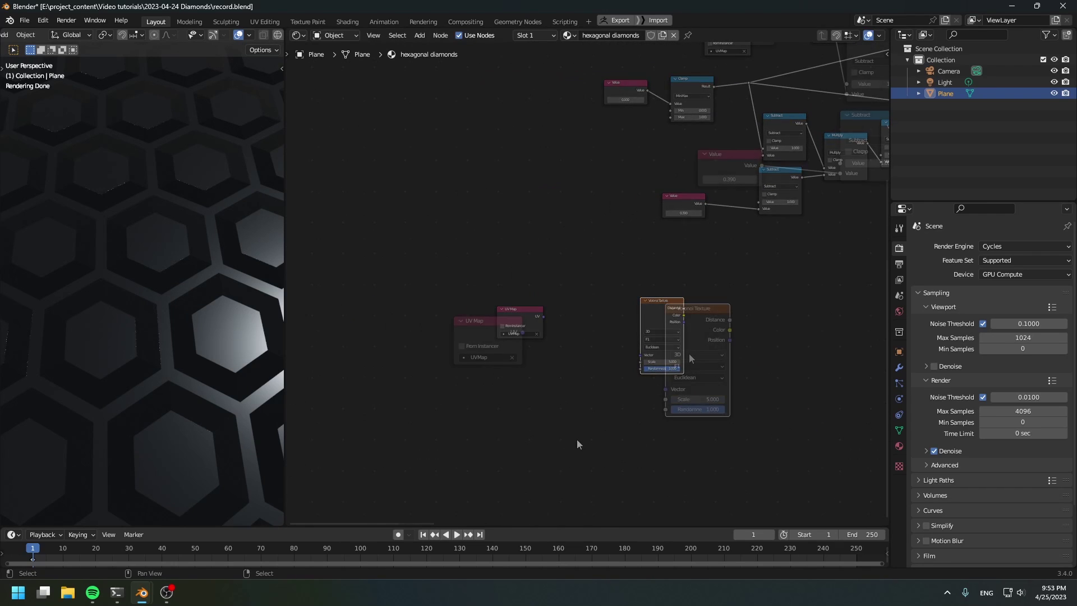
left_click(677, 355)
left_click(680, 375)
middle_click_drag(604, 306, 554, 235)
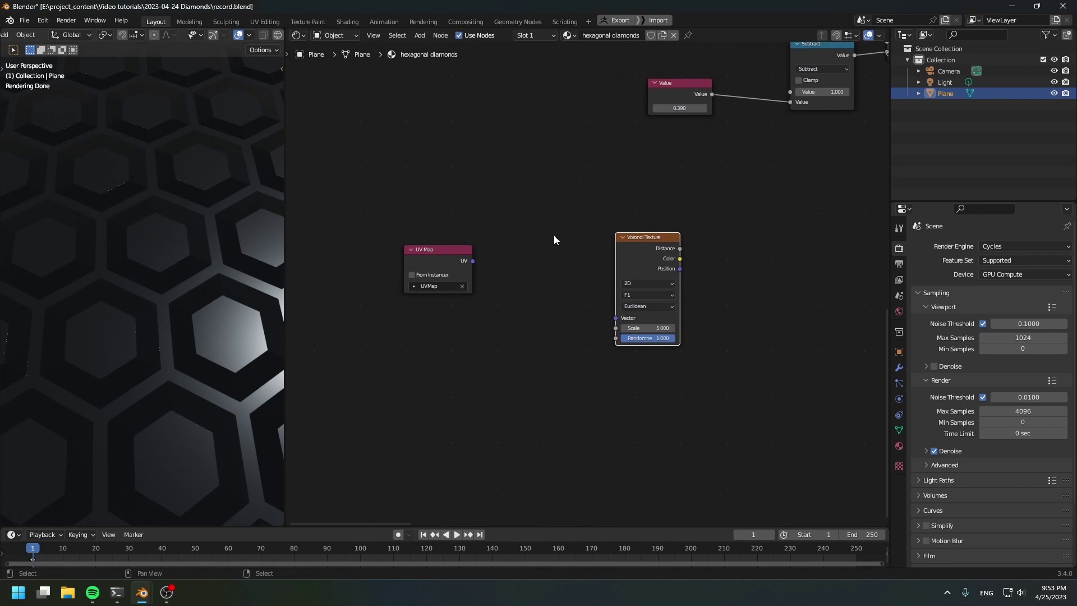
Step: Connect the copied UV Map's UV output to the Voronoi Texture's Vector input
middle_click_drag(597, 356, 628, 351)
left_click_drag(496, 263, 653, 320)
right_click_drag(519, 268, 673, 283, "alt")
left_click_drag(673, 283, 666, 296)
Step: Preview the Voronoi Texture's Color output on the plane and raise its Scale to about 188.7
left_click(665, 269, "ctrl+shift")
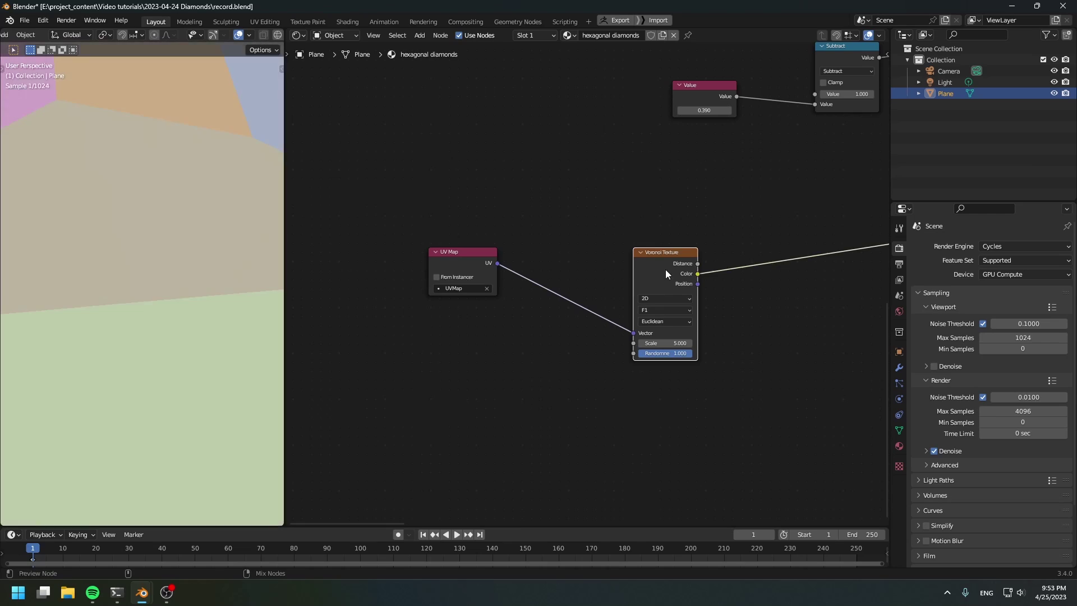
scroll(188, 308, "down", 6)
left_click_drag(651, 343, 785, 343)
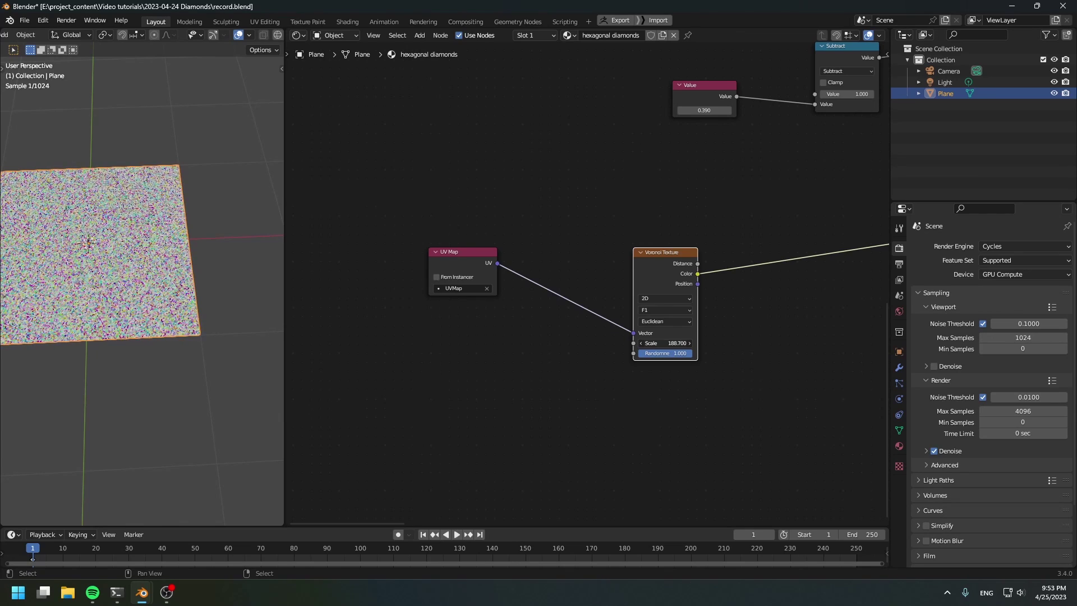
Step: Insert a Vector Transform node on the Voronoi Texture's Color link, set its type to Normal and change its target space
middle_click_drag(624, 412, 639, 386)
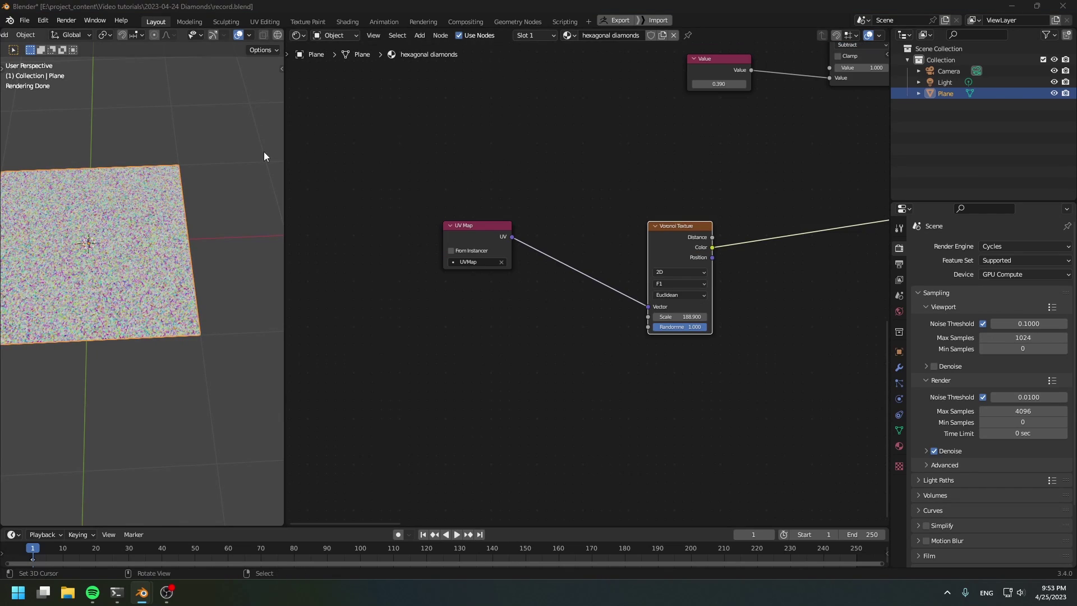
scroll(120, 260, "up", 4)
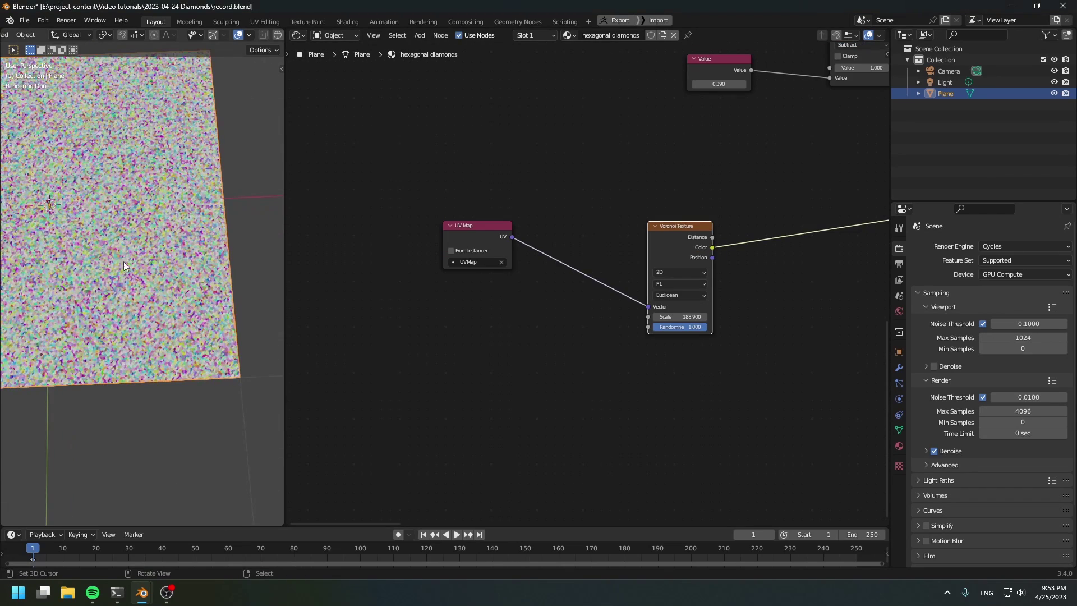
middle_click_drag(861, 286, 553, 334)
scroll(553, 334, "down", 2)
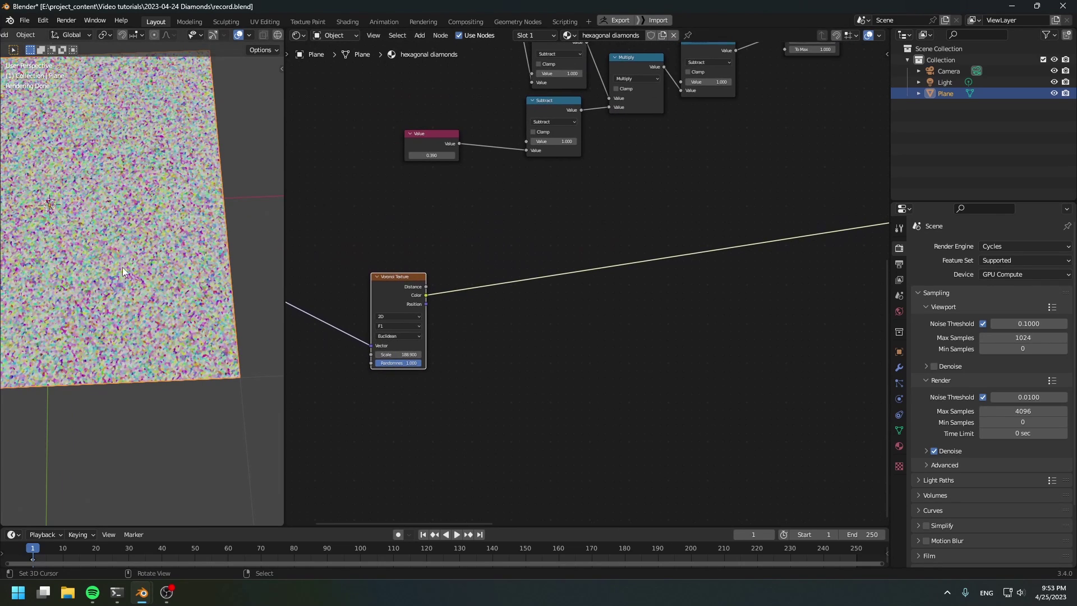
scroll(157, 302, "up", 2)
scroll(157, 306, "up", 1)
key("shift+a")
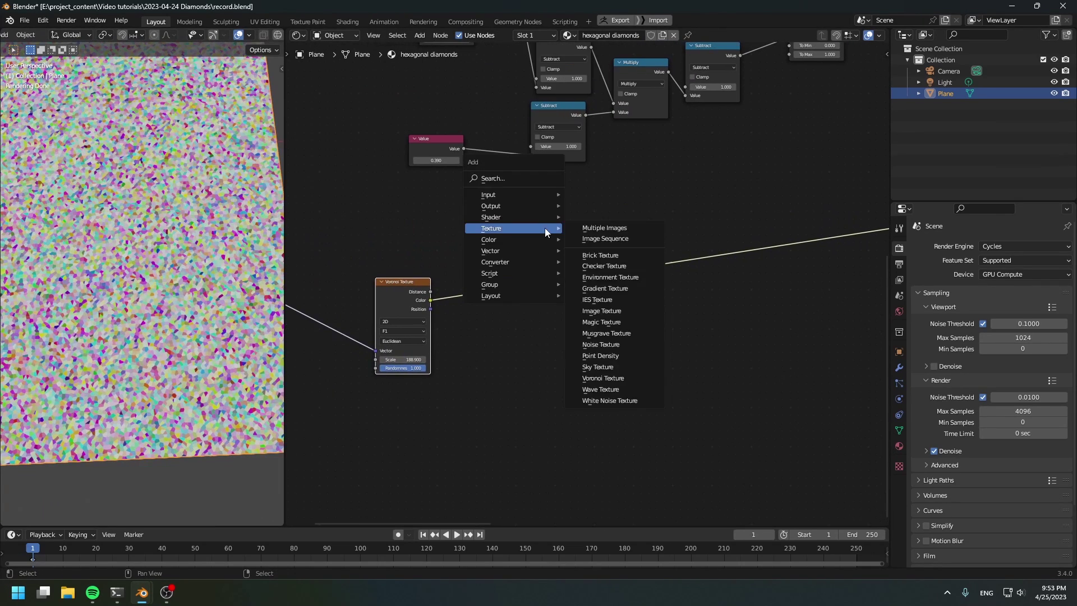
mouse_move(503, 248)
left_click(605, 339)
left_click(574, 247)
scroll(573, 247, "up", 2)
left_click(587, 256)
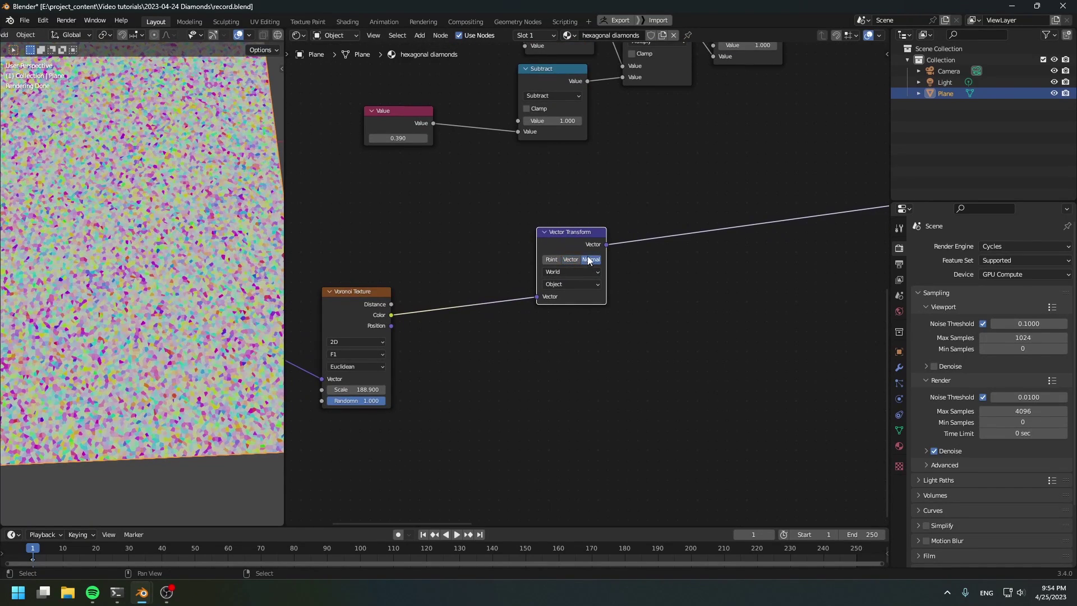
left_click_drag(565, 282, 558, 310)
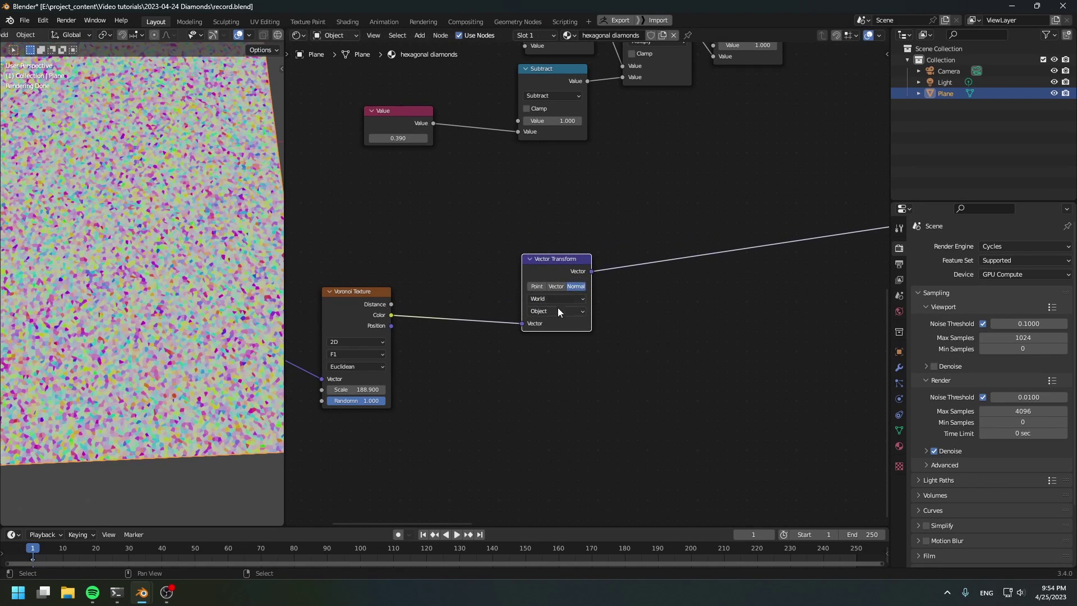
left_click(542, 343)
Step: Connect the Vector Transform's output to the Bump node's Normal input
scroll(546, 344, "down", 5)
scroll(164, 349, "down", 3)
middle_click_drag(702, 370, 626, 343)
scroll(691, 301, "down", 1)
middle_click_drag(680, 285, 553, 272)
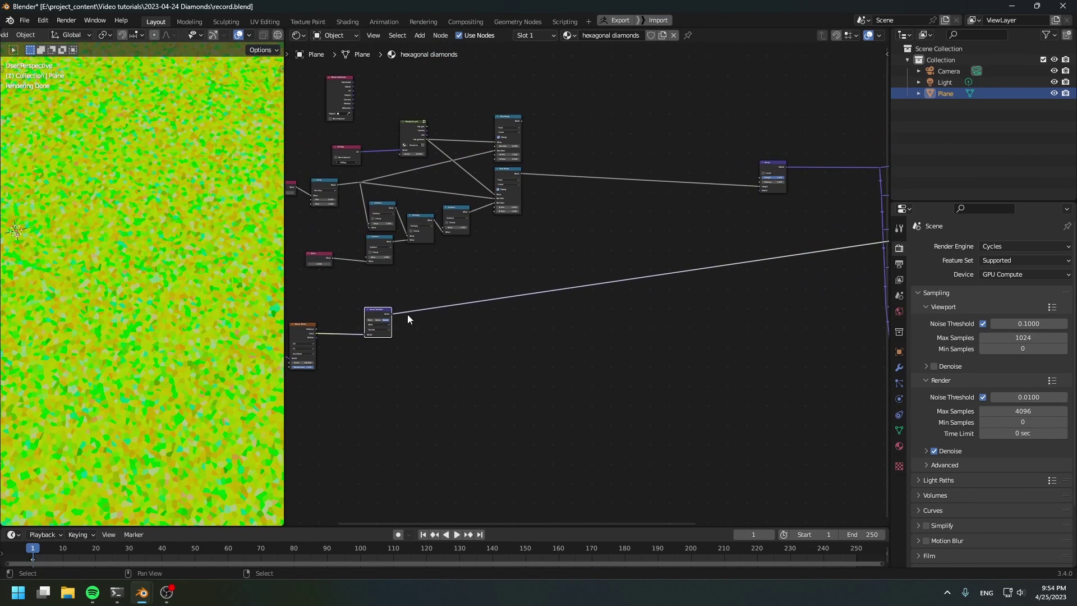
right_click_drag(379, 316, 769, 191, "alt")
scroll(614, 200, "up", 8)
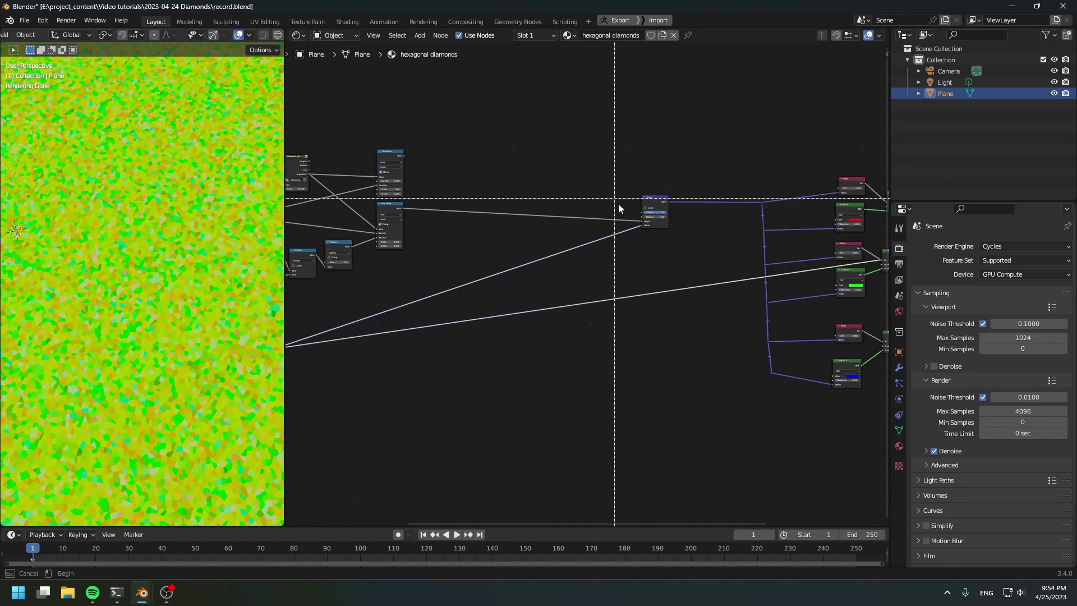
left_click(556, 126)
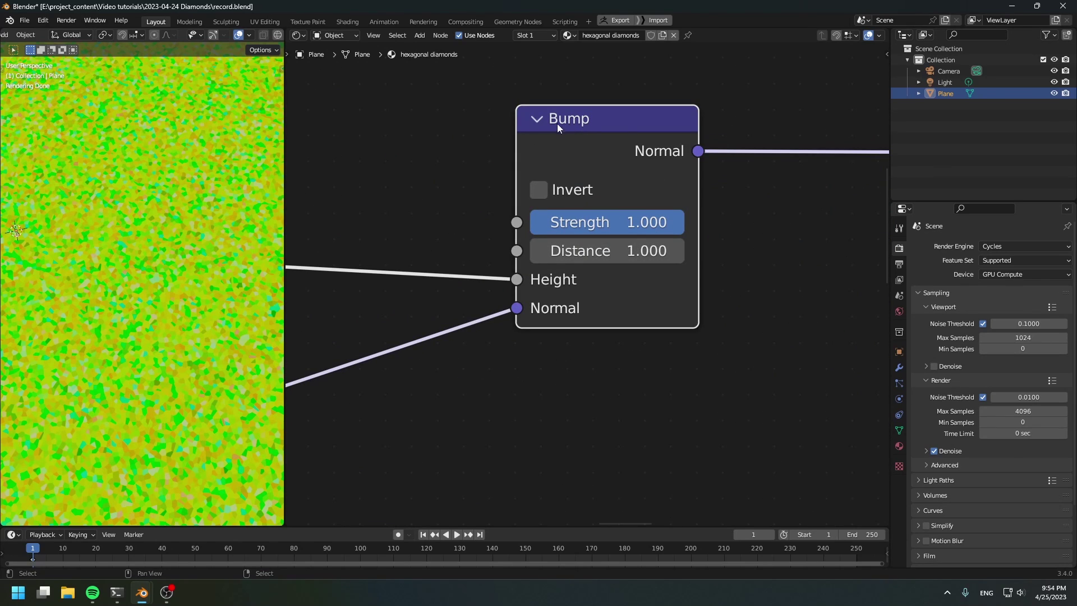
Step: Route the final Add Shader of the red, green and blue dispersion group to the Material Output's Surface and inspect the plane
scroll(718, 203, "down", 5)
middle_click_drag(739, 247, 396, 177)
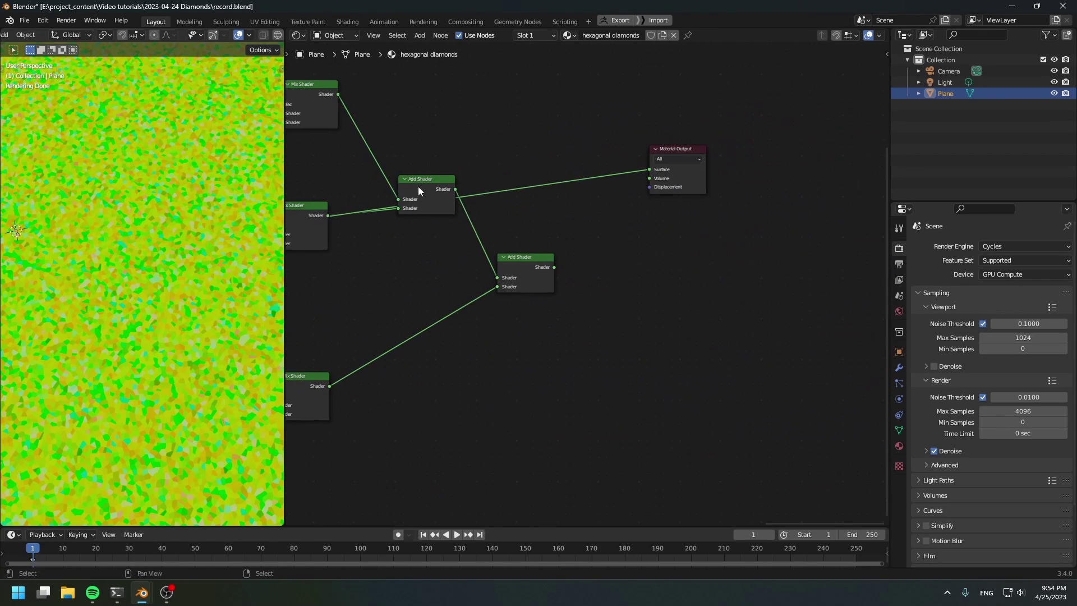
left_click(527, 269, "ctrl+shift")
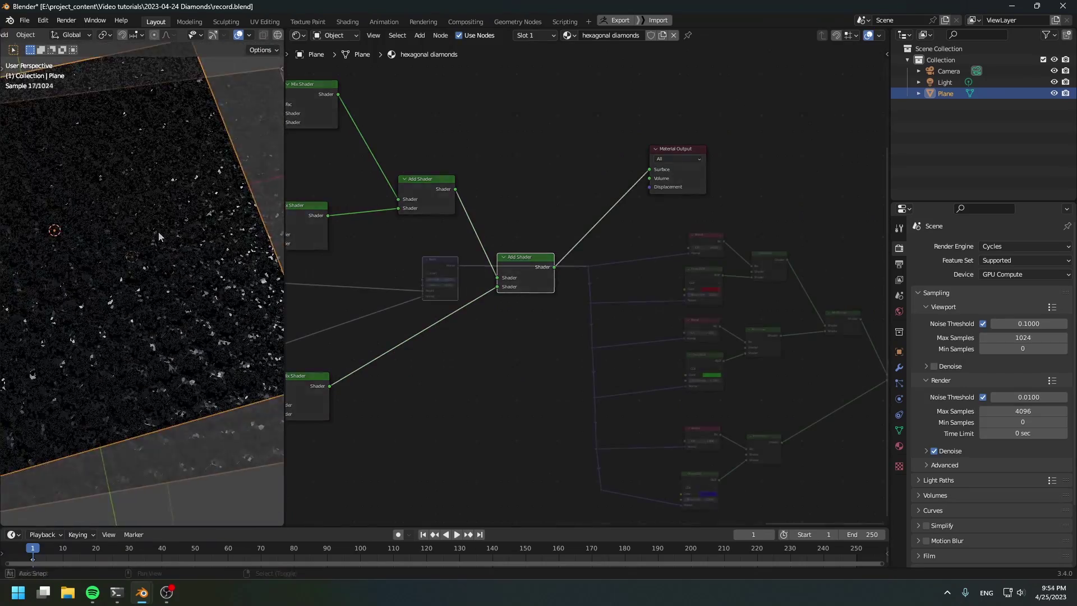
middle_click_drag(172, 335, 217, 348)
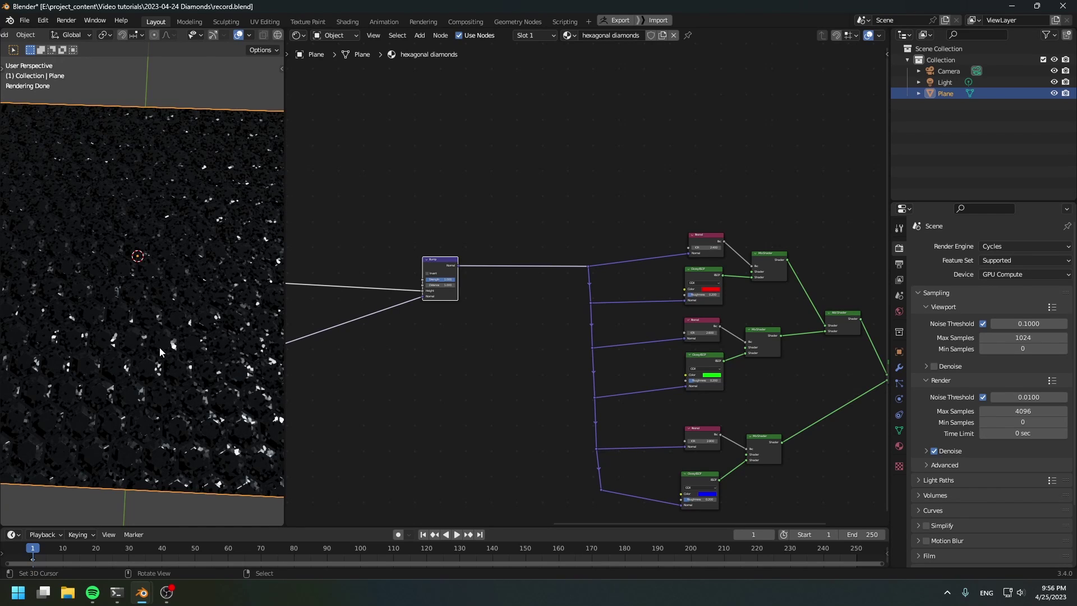
Step: Add a Vector Math node set to Scale with a factor of -1, fed by the Bump node's Normal output
scroll(578, 299, "down", 3)
scroll(567, 308, "up", 3)
left_click_drag(620, 298, 379, 285)
scroll(738, 372, "down", 3)
scroll(580, 400, "up", 4)
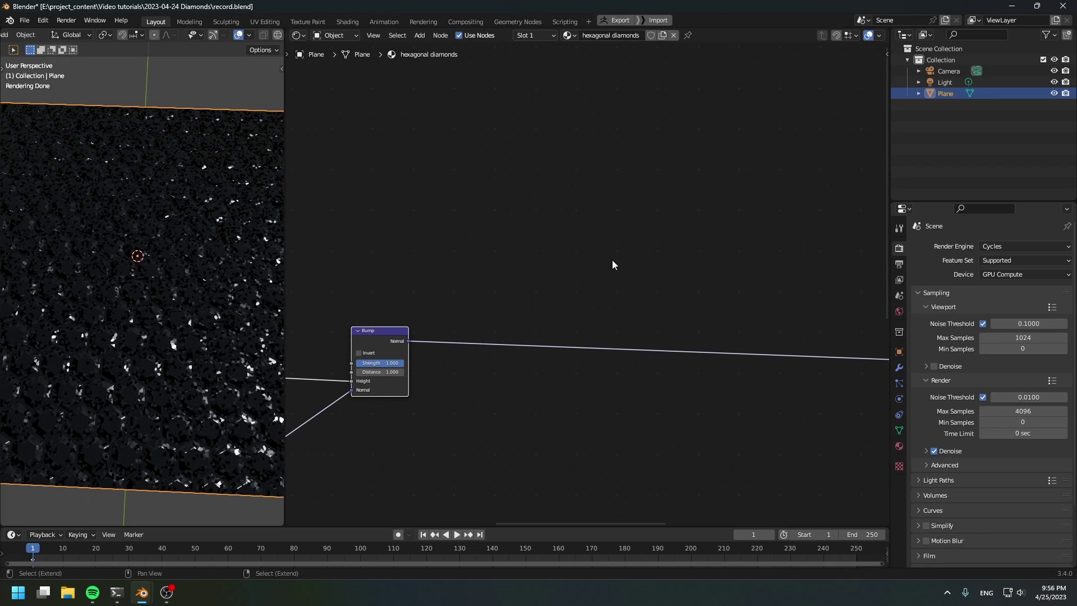
key("shift+a")
mouse_move(614, 265)
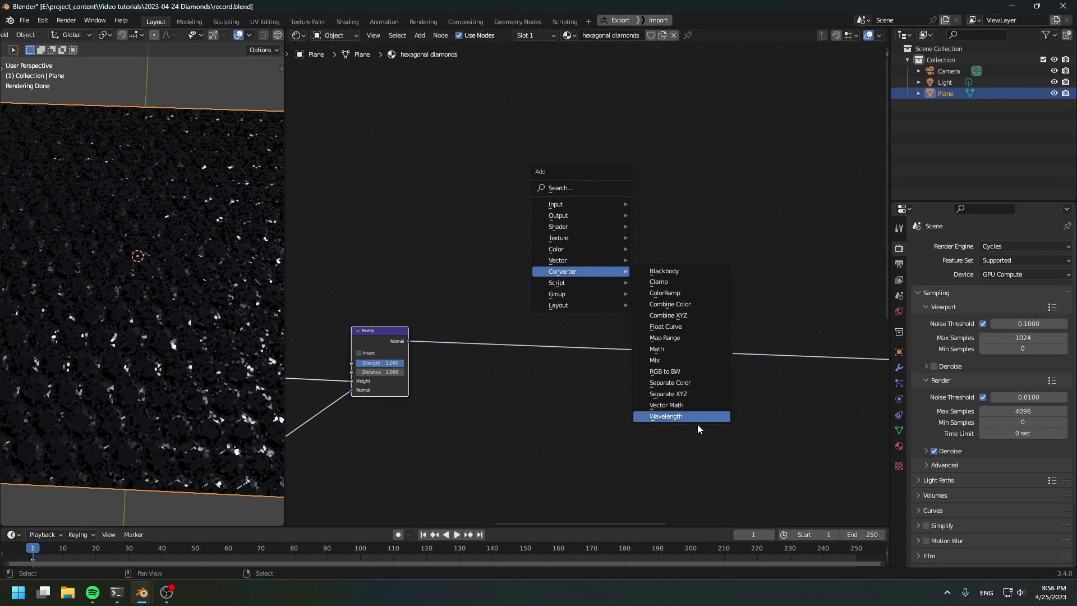
left_click(670, 405)
left_click(603, 213)
left_click(623, 225)
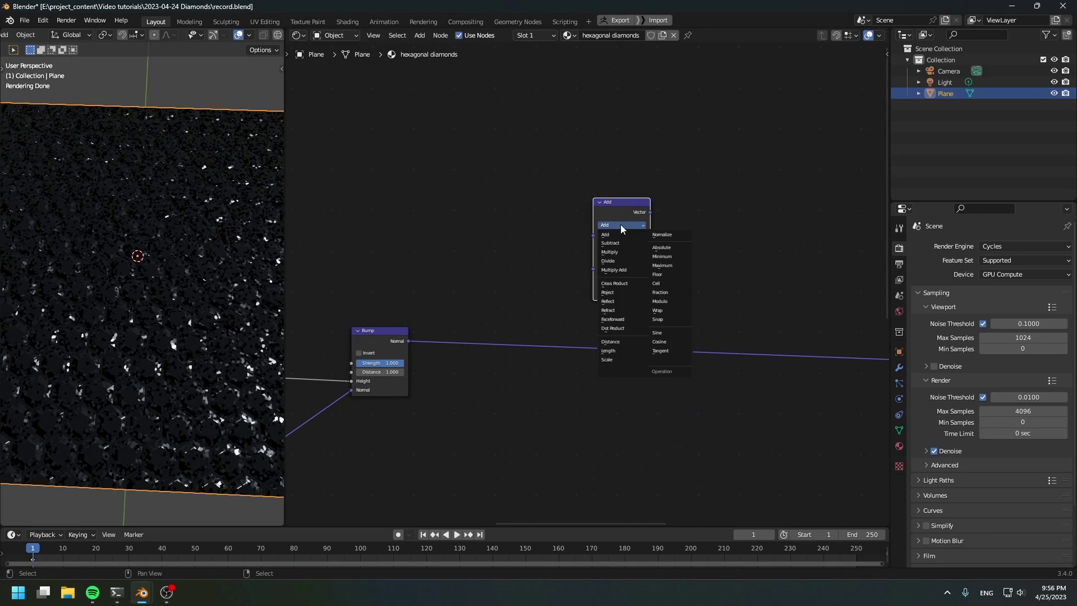
left_click(622, 362)
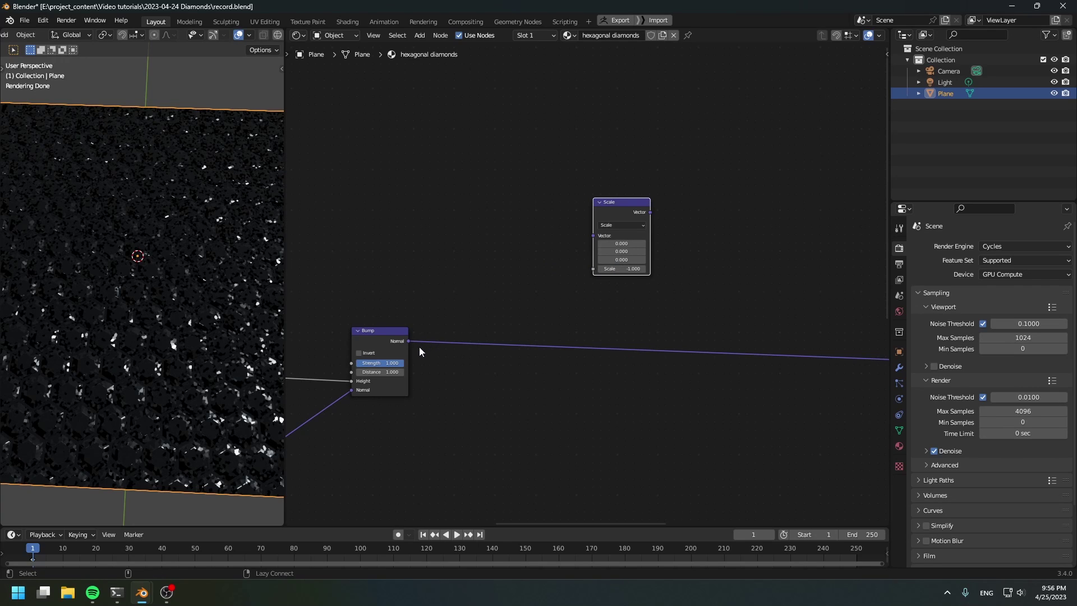
left_click_drag(410, 339, 606, 210)
middle_click_drag(226, 368, 241, 318)
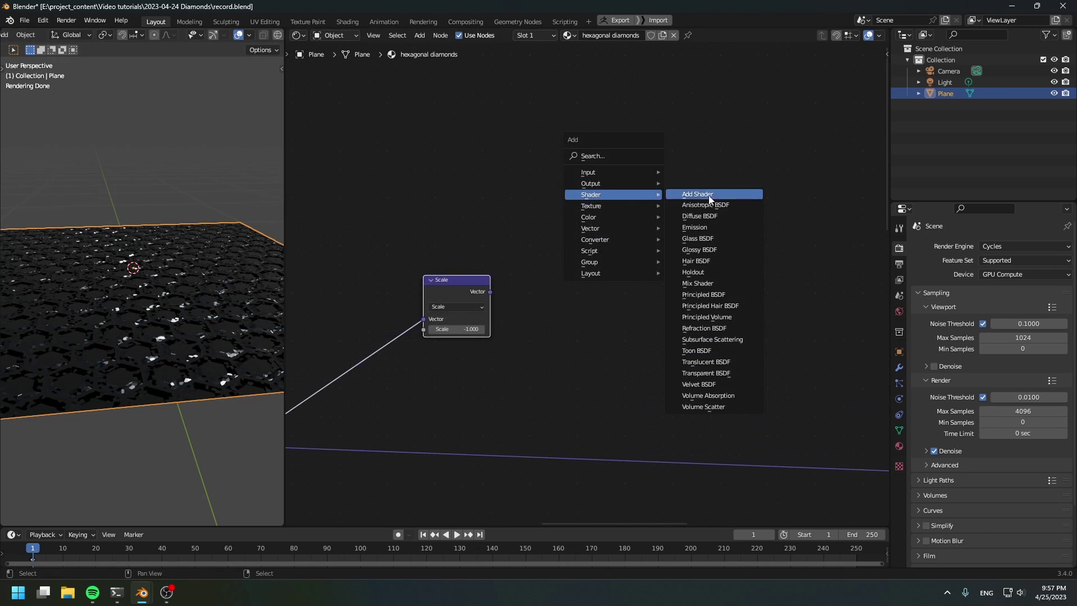
Step: Add a Diffuse BSDF and a Glossy BSDF, one below the other, beyond the Scale node
left_click(692, 216)
left_click(631, 181)
middle_click_drag(759, 258, 651, 247)
key("shift+a")
mouse_move(651, 247)
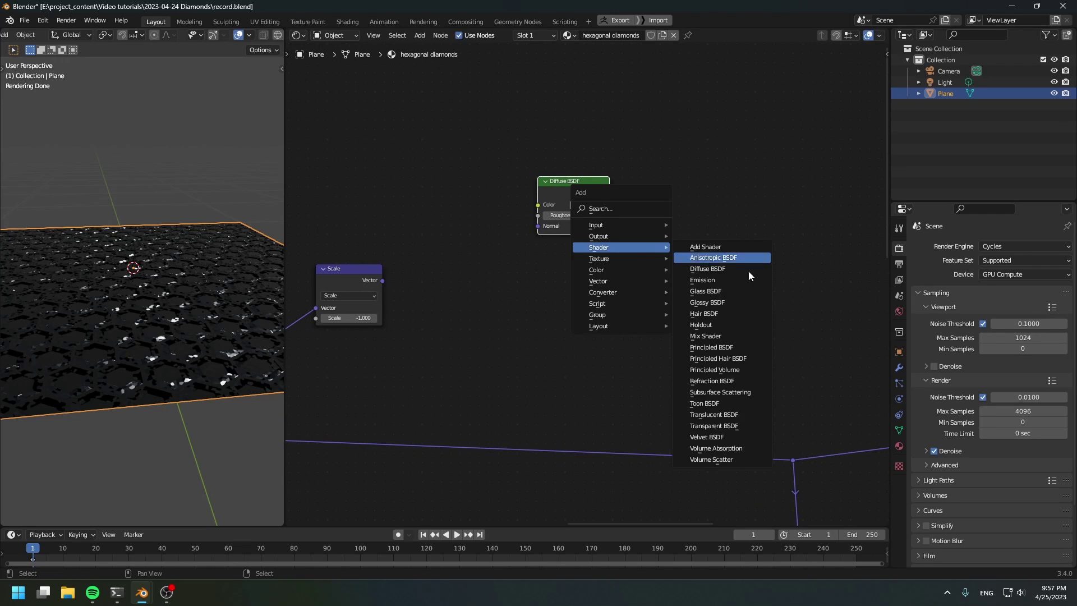
left_click(707, 302)
left_click(683, 240)
Step: Combine the new Diffuse BSDF and Glossy BSDF with an Add Shader node
key("shift+a")
mouse_move(683, 240)
left_click(729, 240)
left_click(615, 203)
right_click_drag(574, 204, 656, 236, "alt")
right_click_drag(583, 280, 660, 237, "alt")
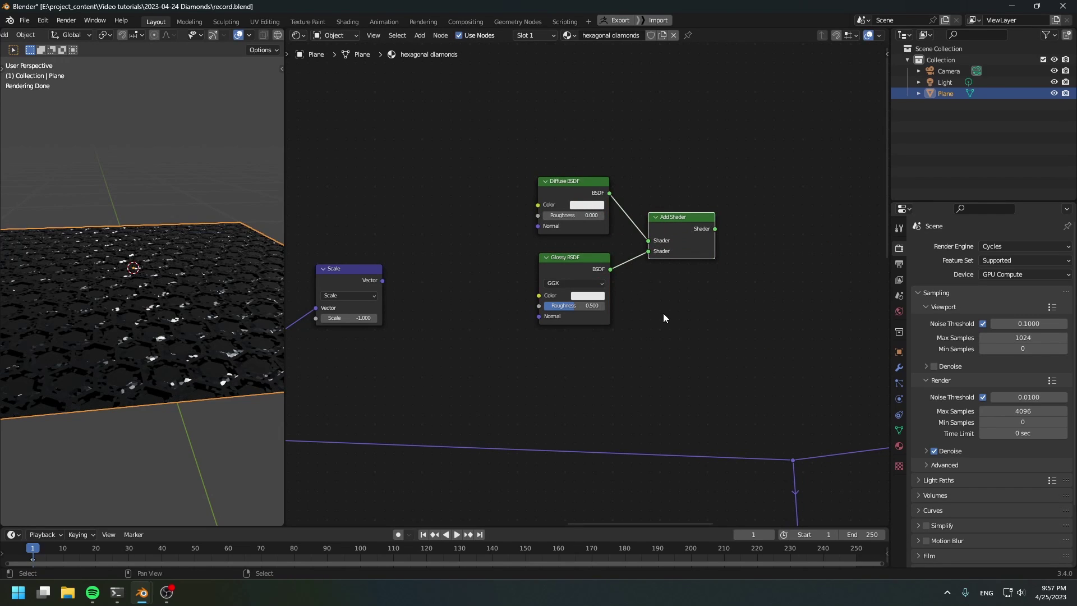
Step: Lower the new Glossy BSDF's roughness to about 0.277 and link the Scale vector to both shaders' Normal inputs
left_click_drag(590, 304, 577, 305)
middle_click_drag(670, 338, 683, 338)
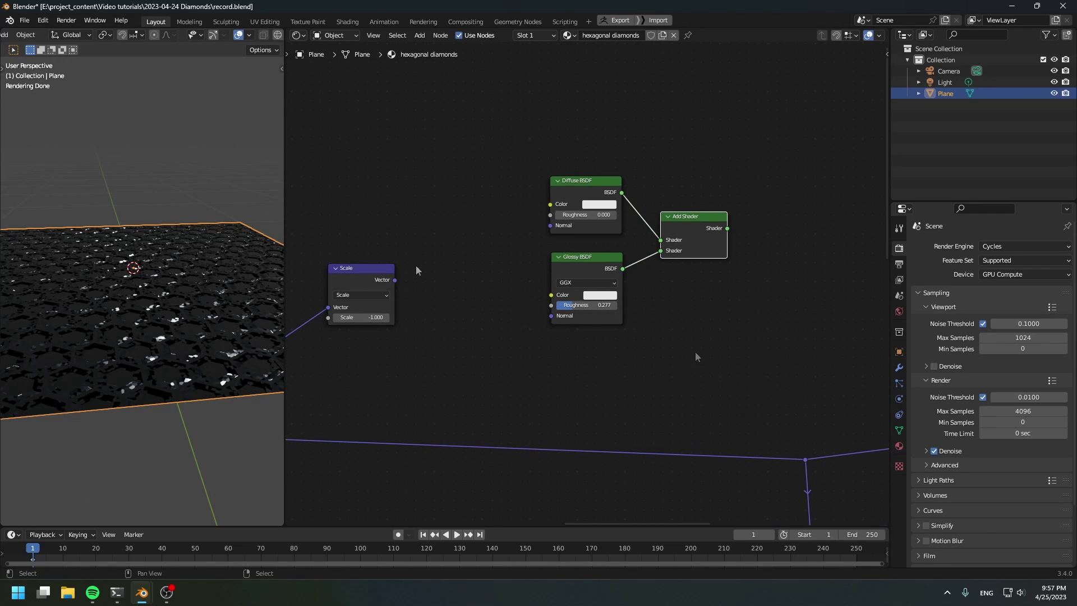
left_click_drag(396, 282, 453, 259)
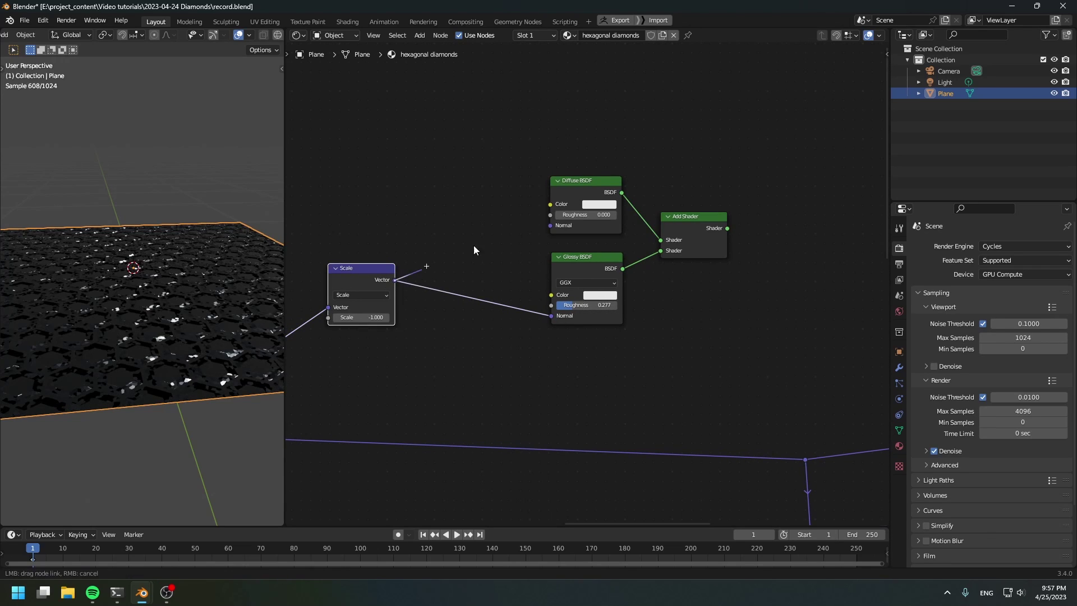
left_click_drag(547, 220, 550, 225)
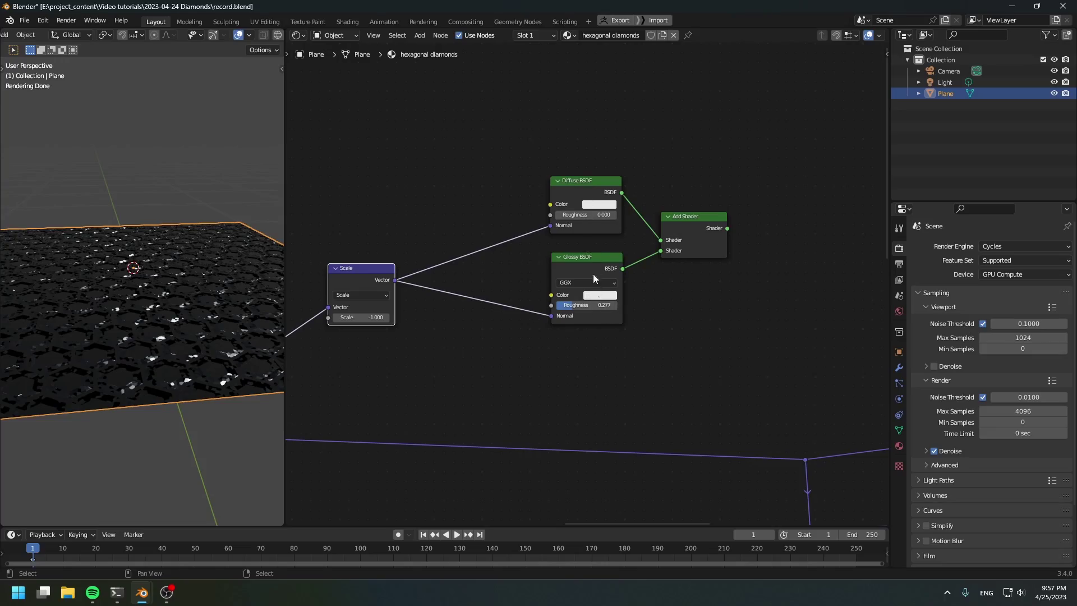
Step: Preview the Diffuse and Glossy Add Shader on the plane and examine the hexagon pattern up close
middle_click_drag(581, 266, 576, 264)
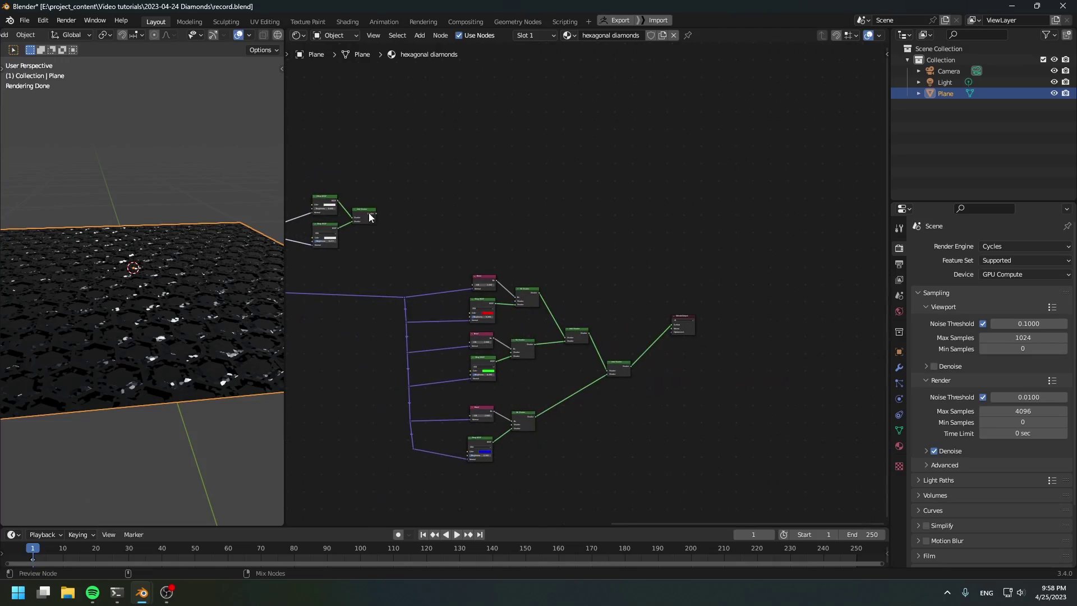
left_click(369, 214, "ctrl+shift")
middle_click_drag(185, 224, 182, 270)
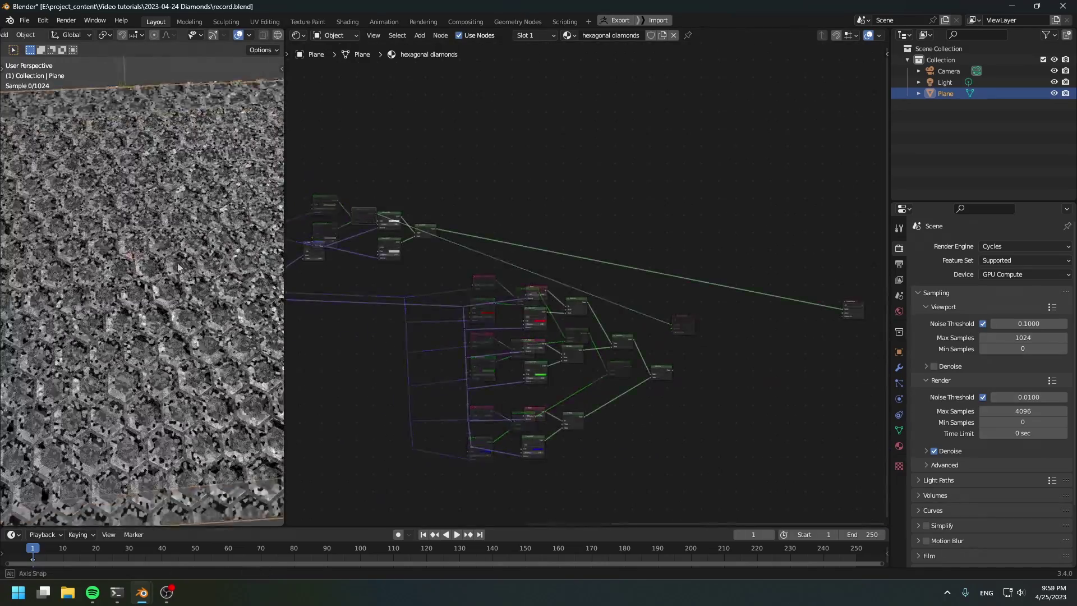
mouse_move(182, 281)
middle_mouse_down()
mouse_move(180, 250)
mouse_move(174, 303)
mouse_move(152, 286)
mouse_move(168, 281)
middle_mouse_up()
scroll(149, 352, "up", 2)
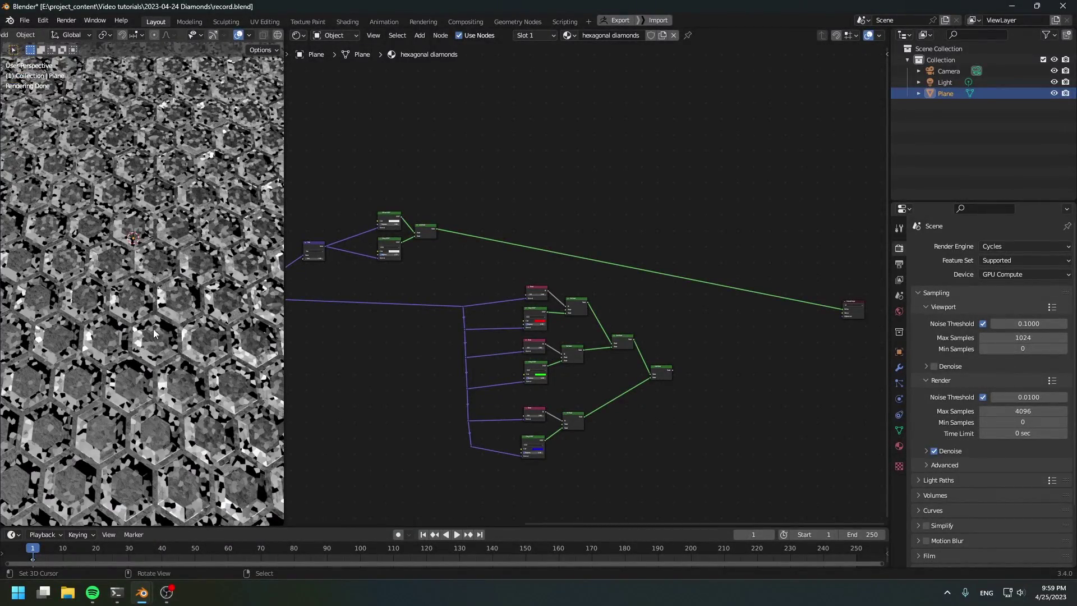
scroll(583, 352, "up", 2)
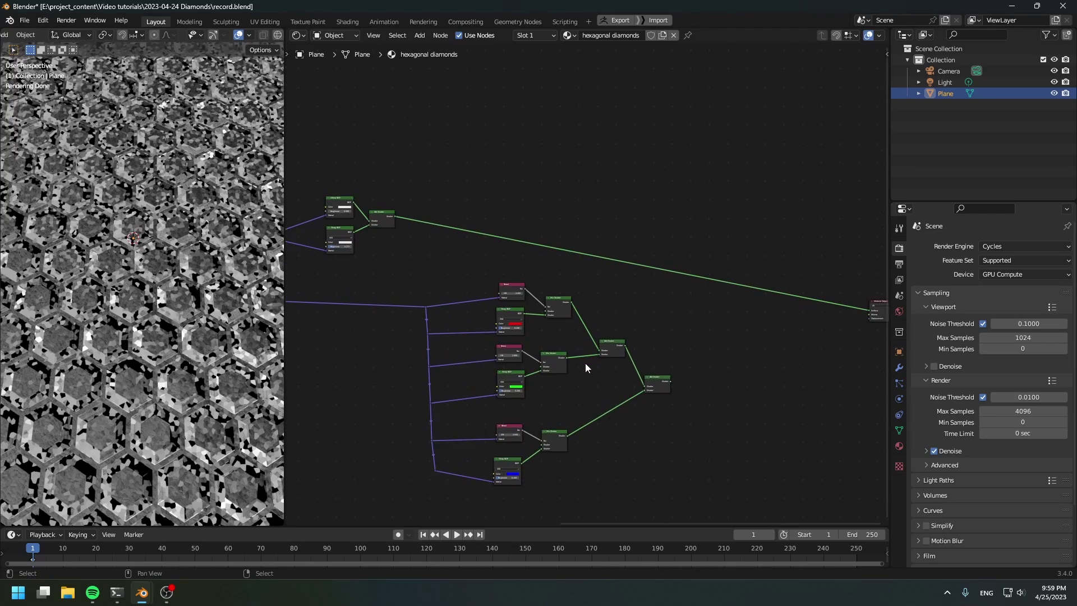
Step: Insert a duplicate Add Shader before the Material Output and connect the dispersion group's final output to its free input
left_click(380, 215)
key("shift+d")
left_click(760, 296)
scroll(668, 337, "up", 4)
middle_click_drag(668, 337, 544, 289)
scroll(544, 288, "up", 2)
right_click_drag(533, 363, 694, 236, "alt")
left_click_drag(710, 226, 709, 230)
Step: Add an RGB node above the Scale node and connect it to the Color inputs of the Diffuse and Glossy BSDFs
middle_click_drag(189, 327, 152, 297, "shift")
scroll(151, 317, "down", 3)
middle_click_drag(151, 297, 173, 331)
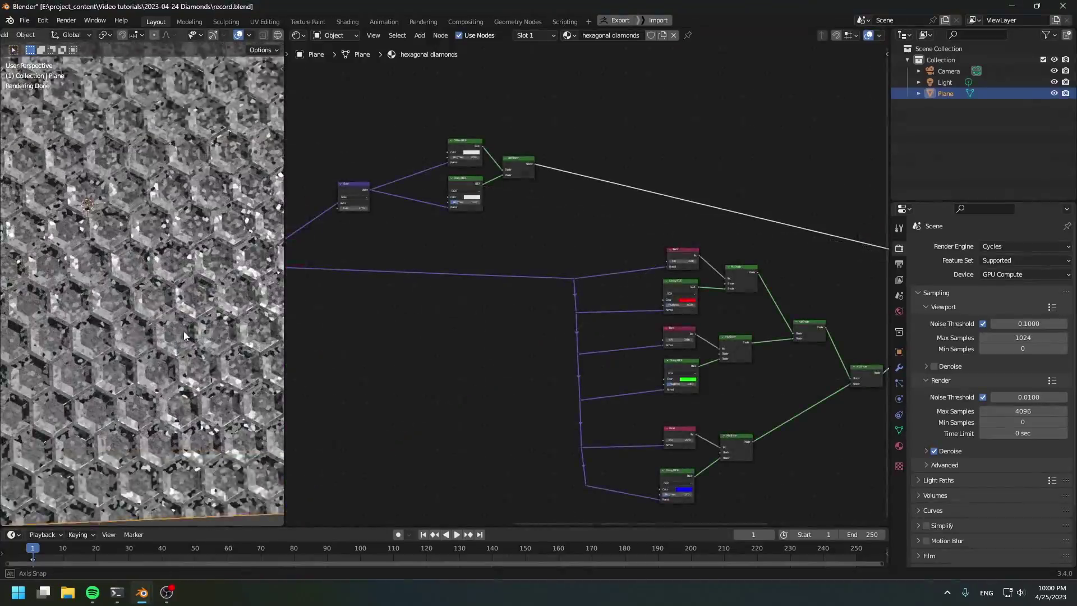
middle_click_drag(183, 331, 138, 302)
middle_click_drag(480, 249, 685, 339)
scroll(577, 375, "up", 7)
middle_click_drag(576, 375, 594, 427)
key("shift+a")
mouse_move(527, 179)
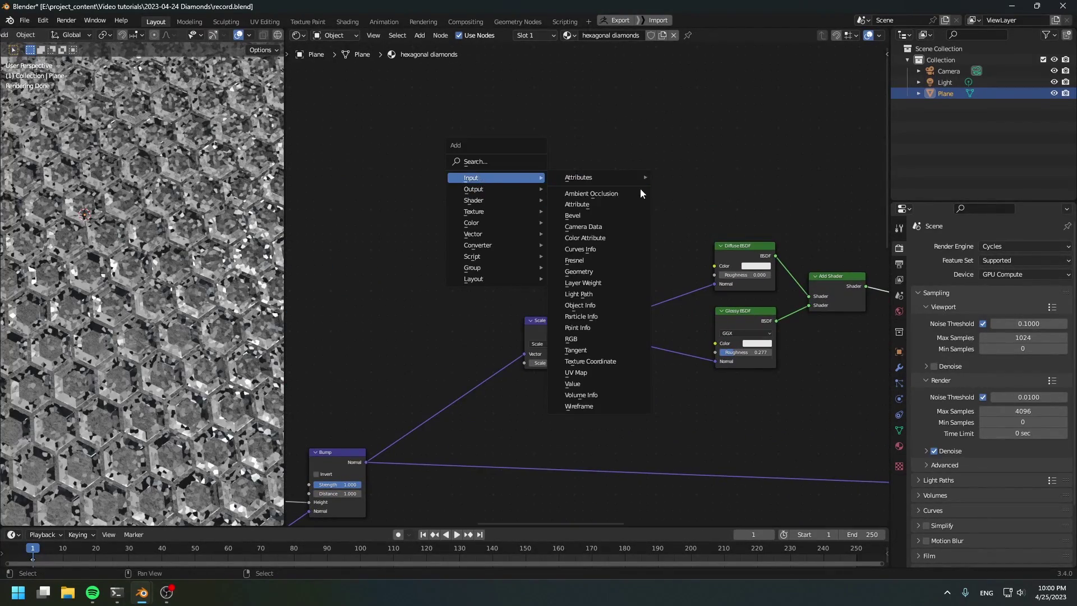
left_click(588, 338)
left_click(526, 221)
right_click_drag(572, 247, 729, 328, "alt")
scroll(626, 310, "up", 2)
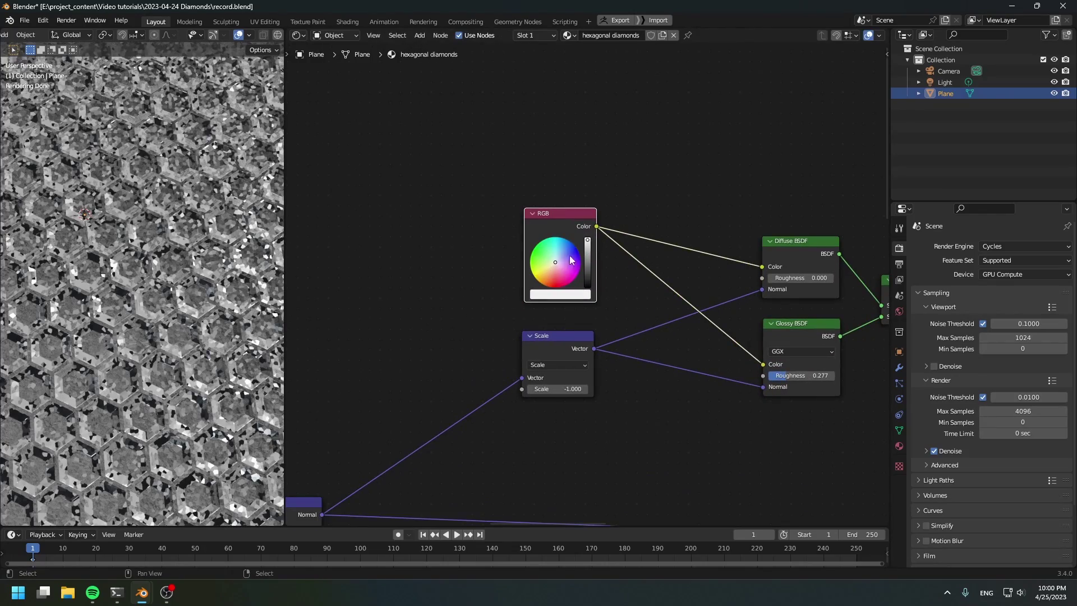
Step: Try light blue and pink tints on the RGB node, inspect the plane, and open the node's colour for editing
left_click_drag(548, 260, 559, 253)
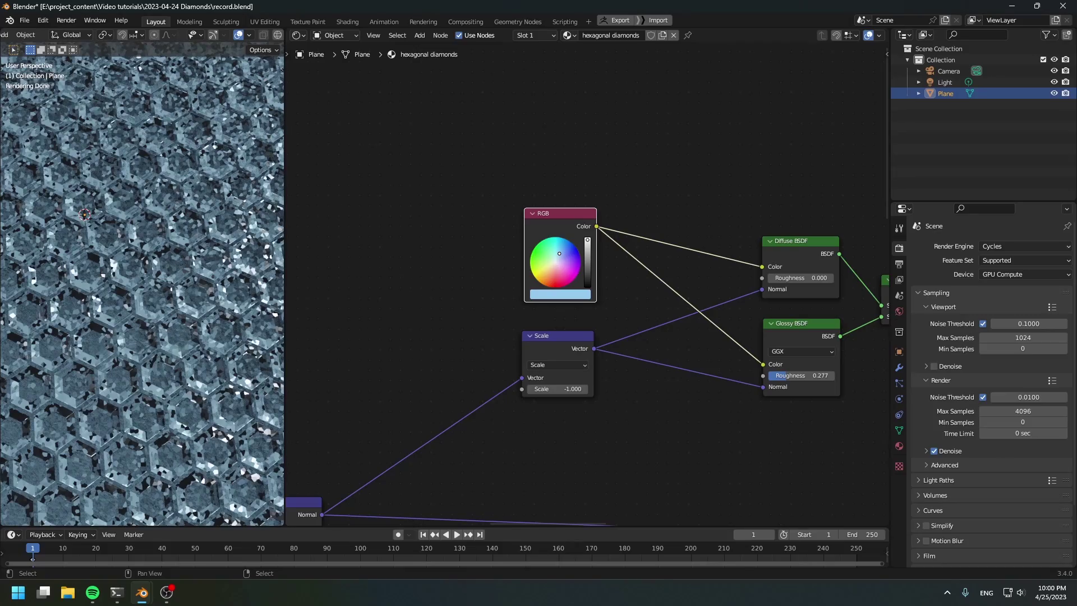
left_click_drag(556, 261, 553, 269)
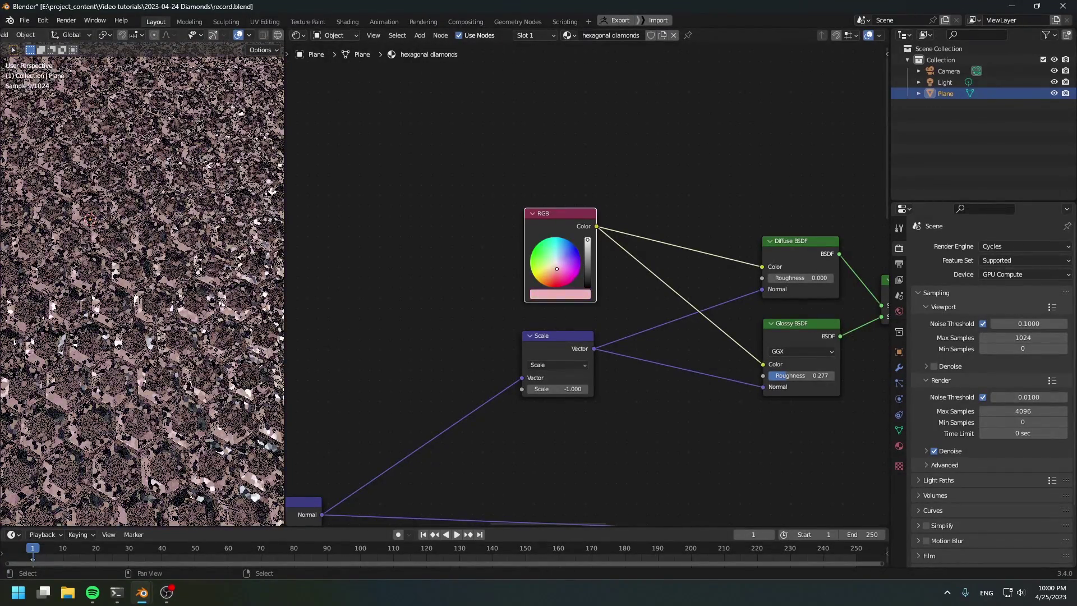
scroll(174, 254, "down", 4)
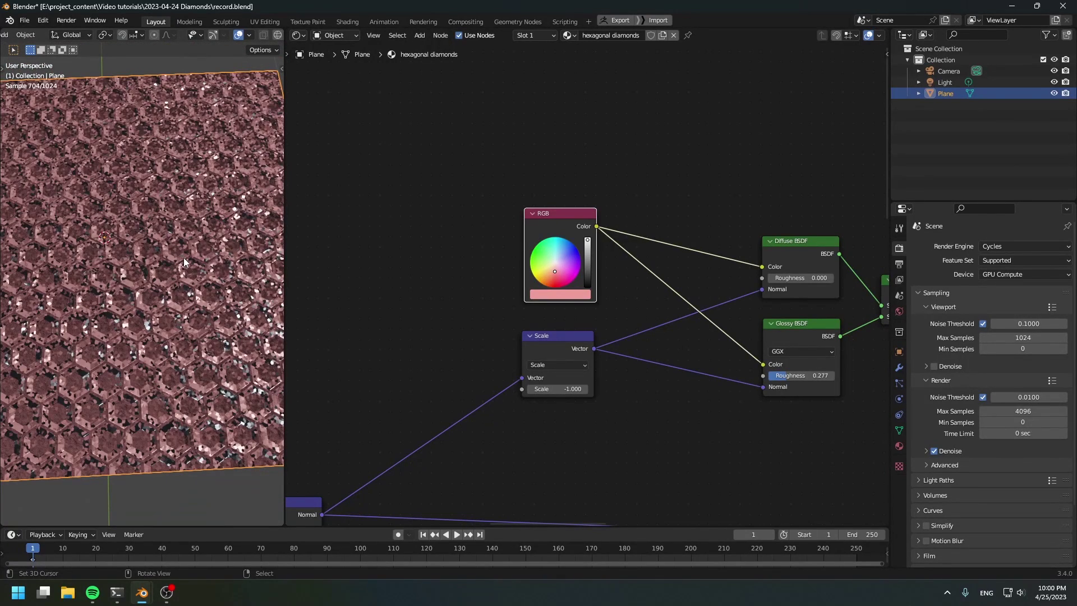
left_click(585, 296)
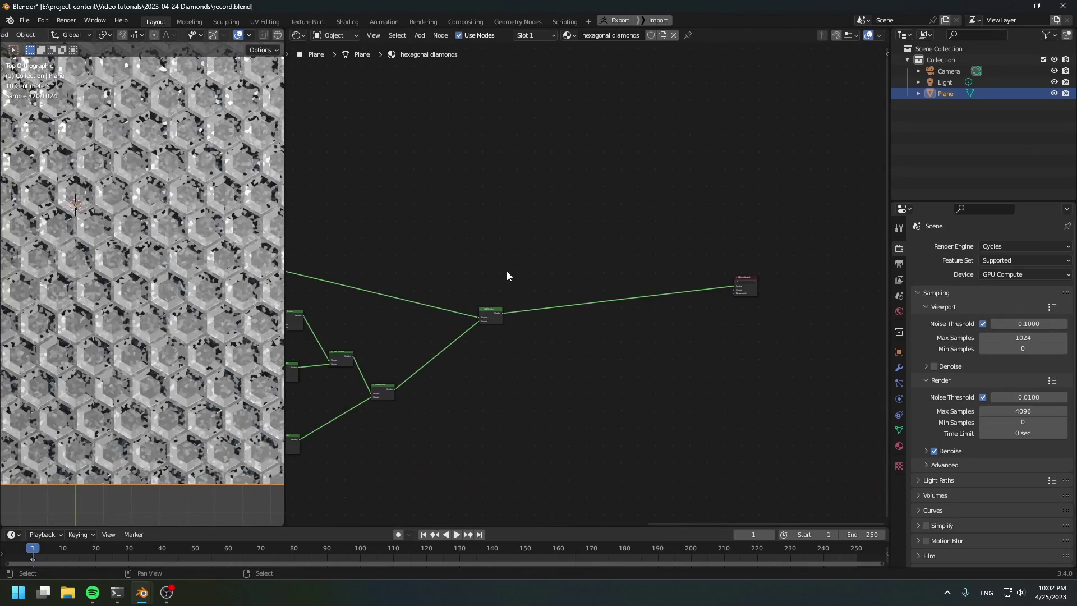
Step: Add a Glossy BSDF node above the final Add Shader
middle_click_drag(509, 296, 666, 328)
scroll(624, 331, "up", 2)
scroll(185, 297, "up", 7)
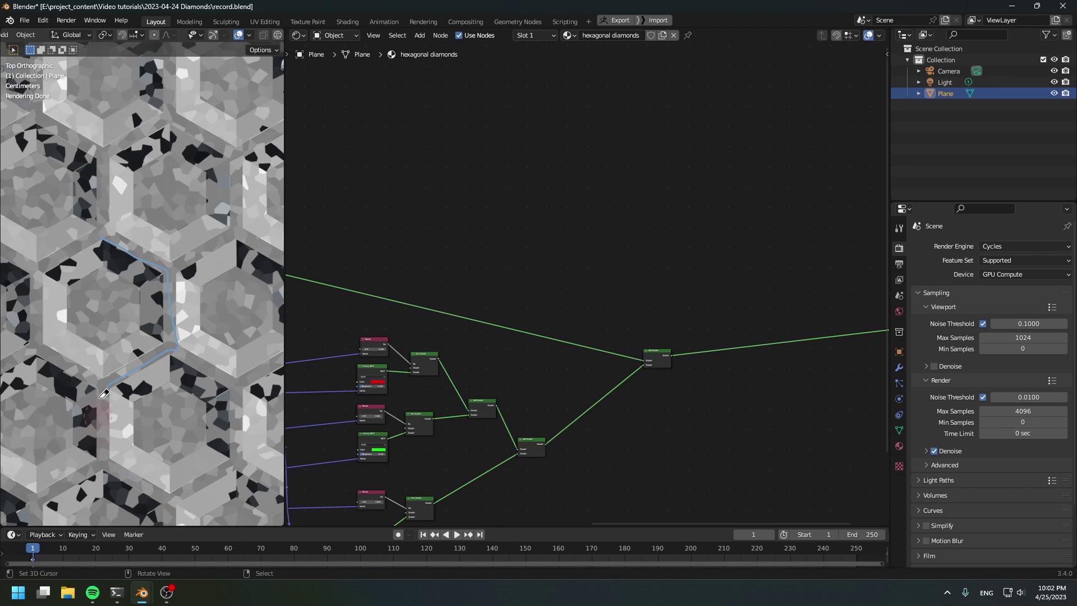
key("shift+a")
mouse_move(611, 187)
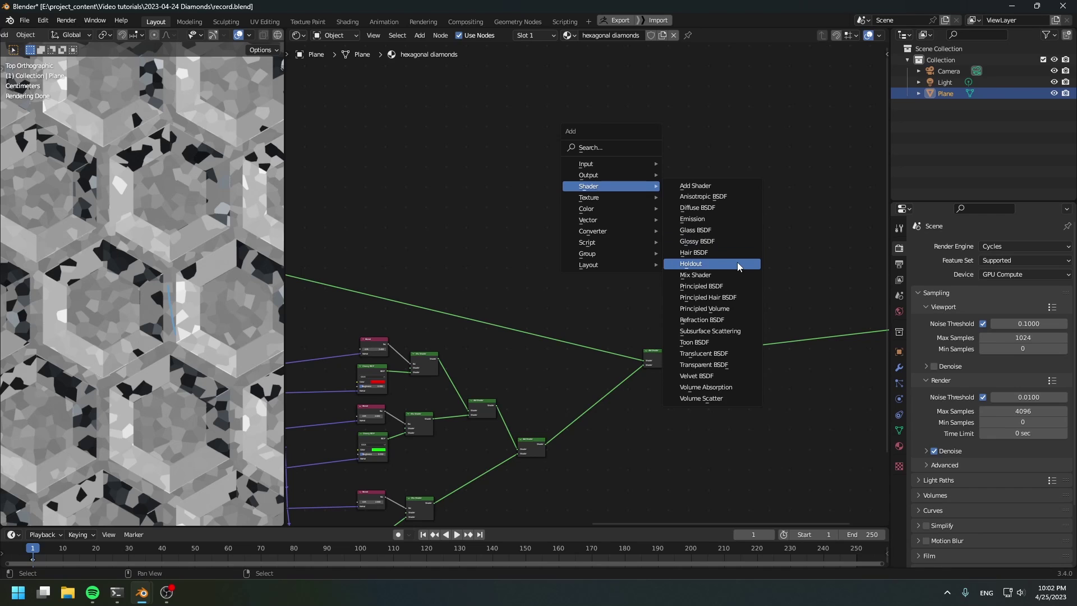
left_click(713, 241)
left_click(640, 237)
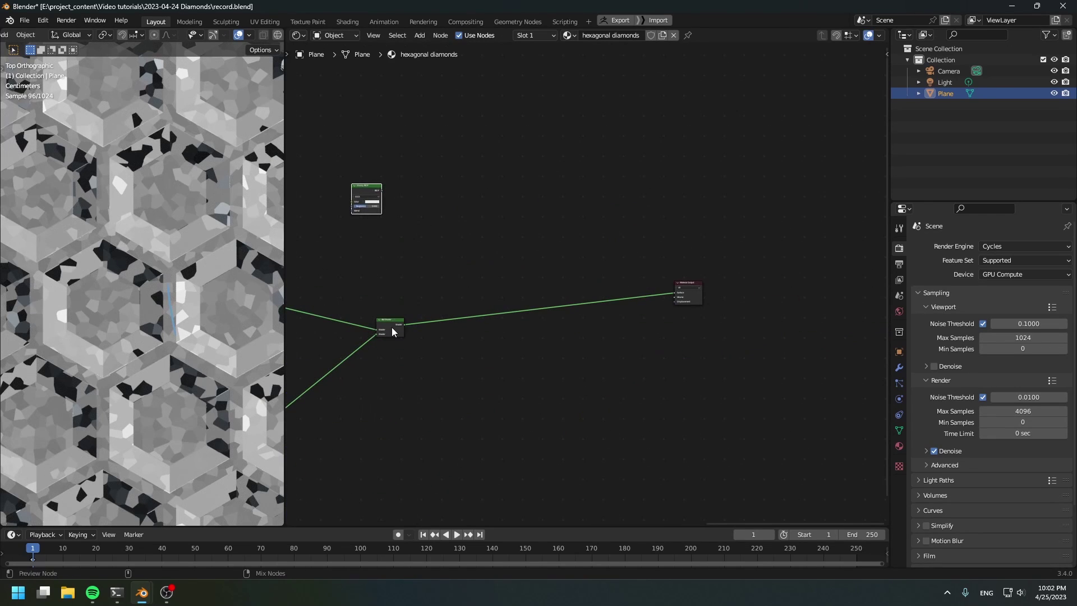
Step: Mix the final Add Shader with the new Glossy BSDF through a Mix Shader before the Material Output, and space the nodes out
right_click_drag(391, 328, 409, 193, "ctrl+shift")
key("g")
left_click(484, 203)
left_click(368, 194)
key("g")
left_click(406, 218)
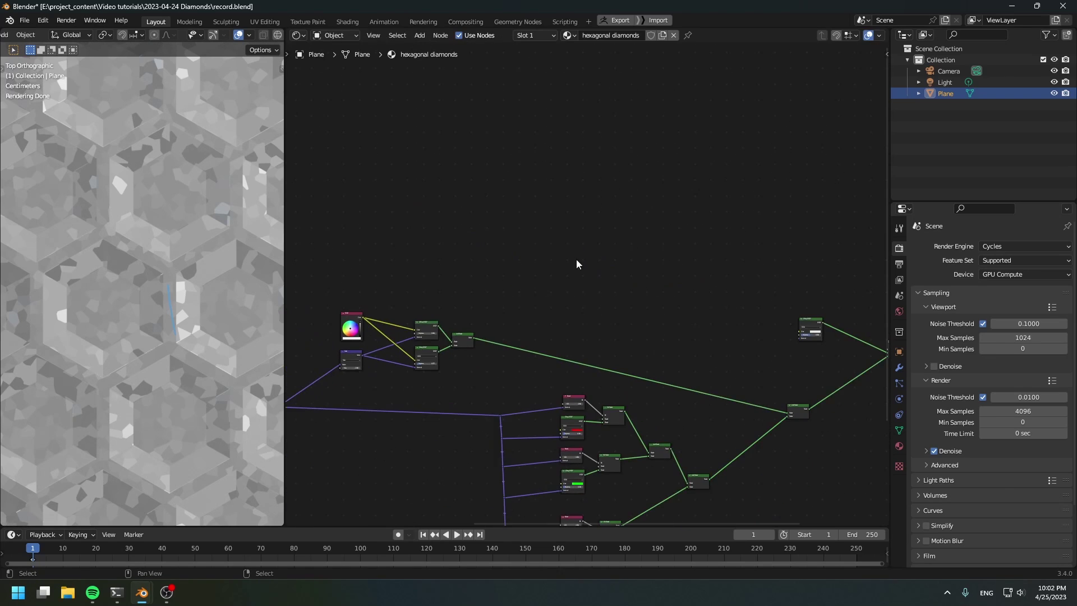
Step: Move the upper Map Range node away from the lower one and preview its result on the plane
middle_click_drag(367, 366, 595, 358)
scroll(594, 358, "up", 2)
middle_click_drag(452, 340, 621, 261)
scroll(568, 401, "up", 10)
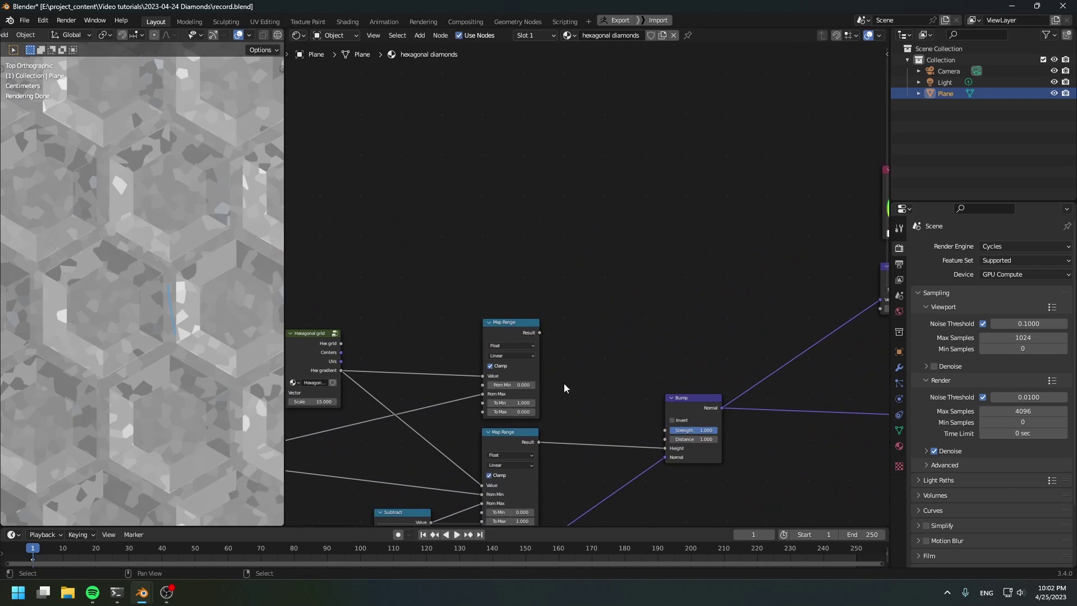
left_click_drag(506, 322, 512, 288)
left_click(517, 298, "ctrl+shift")
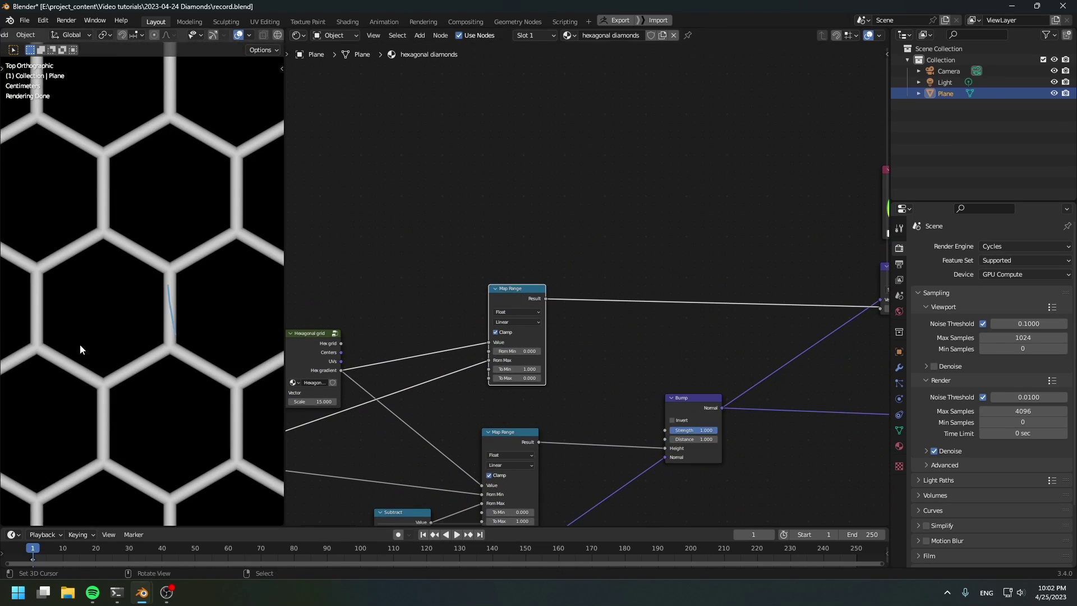
Step: Add a Greater Than Math node with threshold 0 fed by the upper Map Range's result, and preview it on the plane
middle_click_drag(565, 254, 567, 270)
key("shift+a")
mouse_move(701, 221)
left_click(779, 291)
left_click(694, 148)
right_click_drag(547, 313, 704, 167, "alt")
left_click(730, 173)
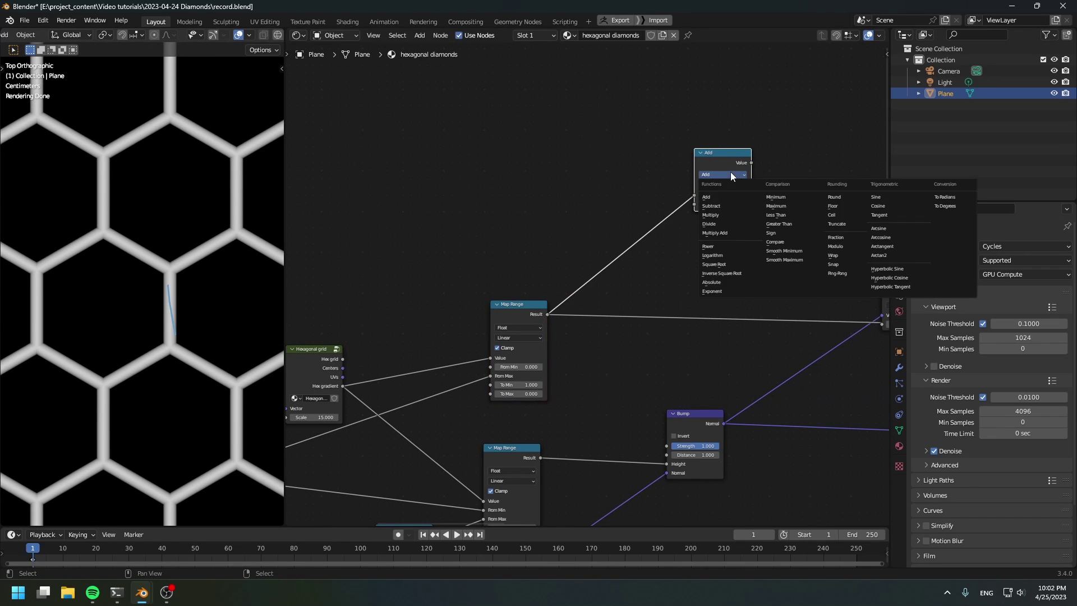
left_click(782, 223)
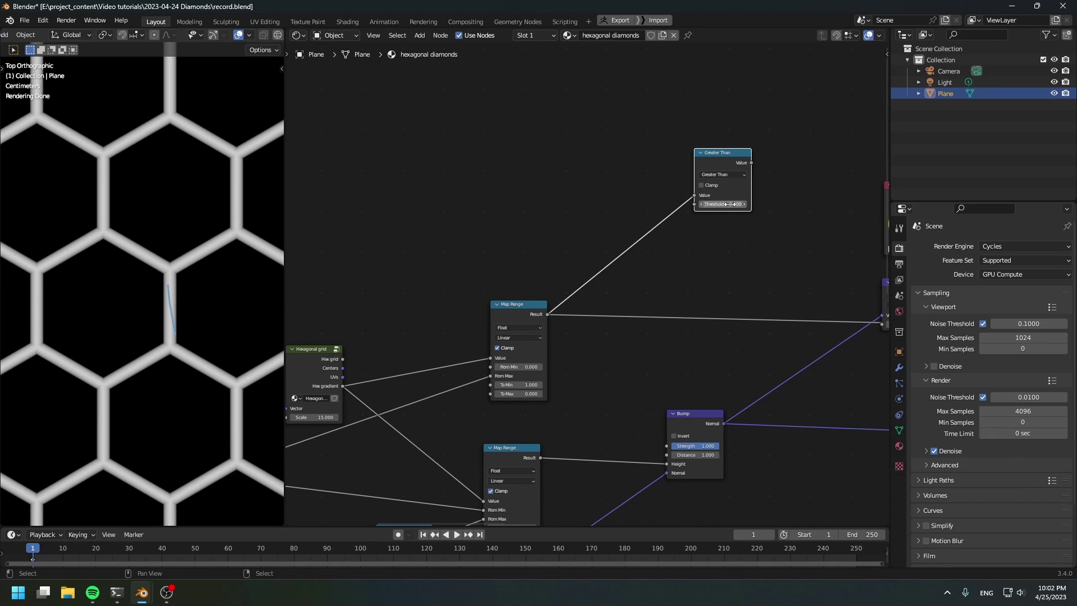
left_click(724, 166, "ctrl+shift")
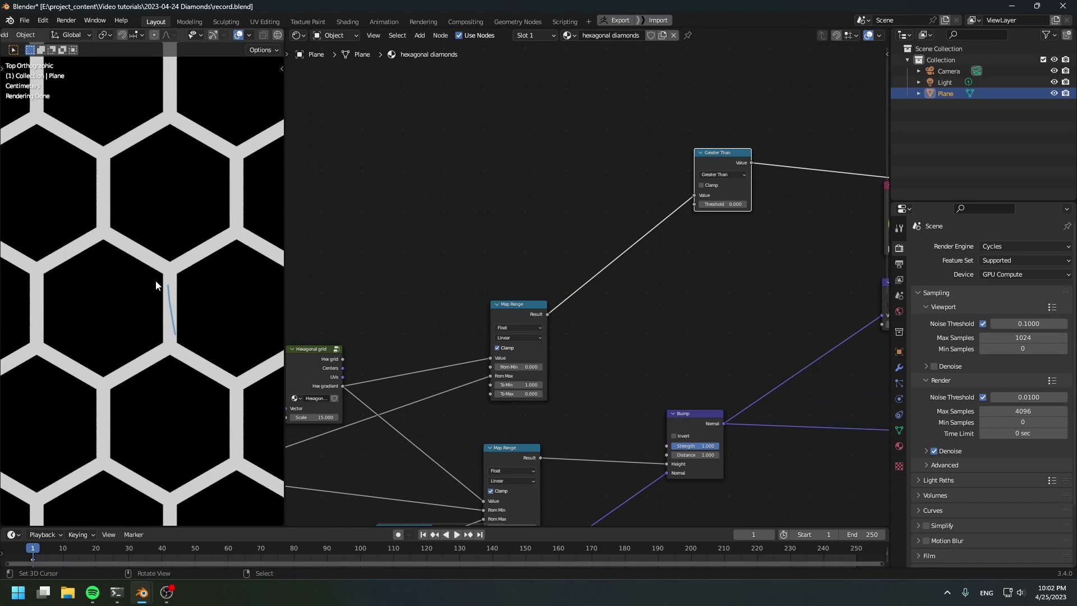
Step: Connect the Greater Than output to the Mix Shader's Fac, preview the Mix Shader, and swap its two shader inputs
scroll(383, 285, "down", 6)
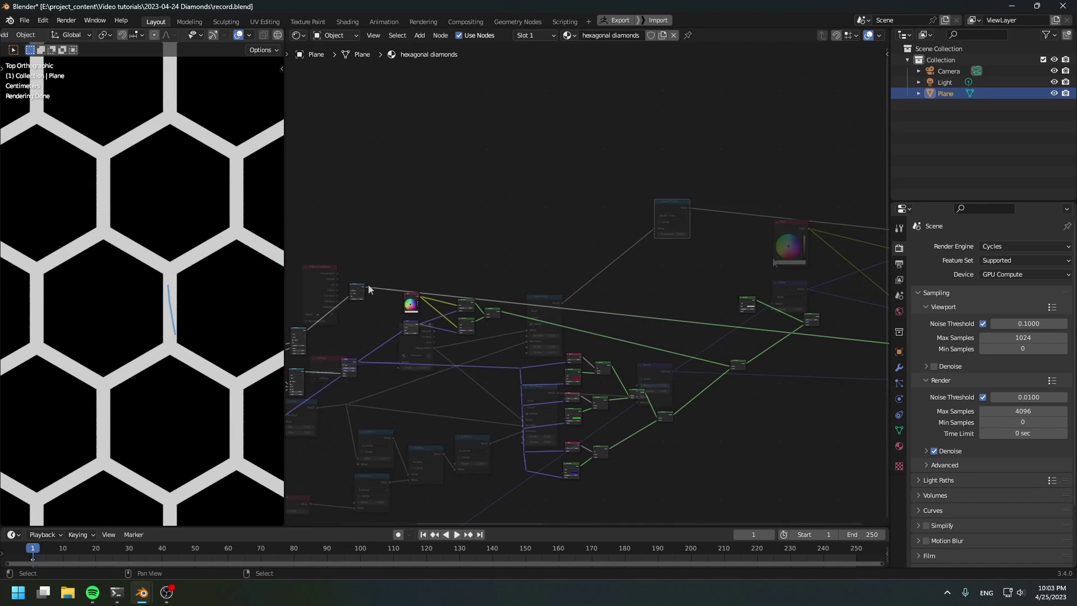
right_click_drag(359, 289, 832, 324, "alt")
middle_click_drag(833, 324, 665, 364)
scroll(661, 415, "up", 6)
scroll(679, 432, "up", 4)
middle_click_drag(699, 433, 616, 315)
scroll(645, 409, "up", 3)
left_click(644, 338, "ctrl+shift")
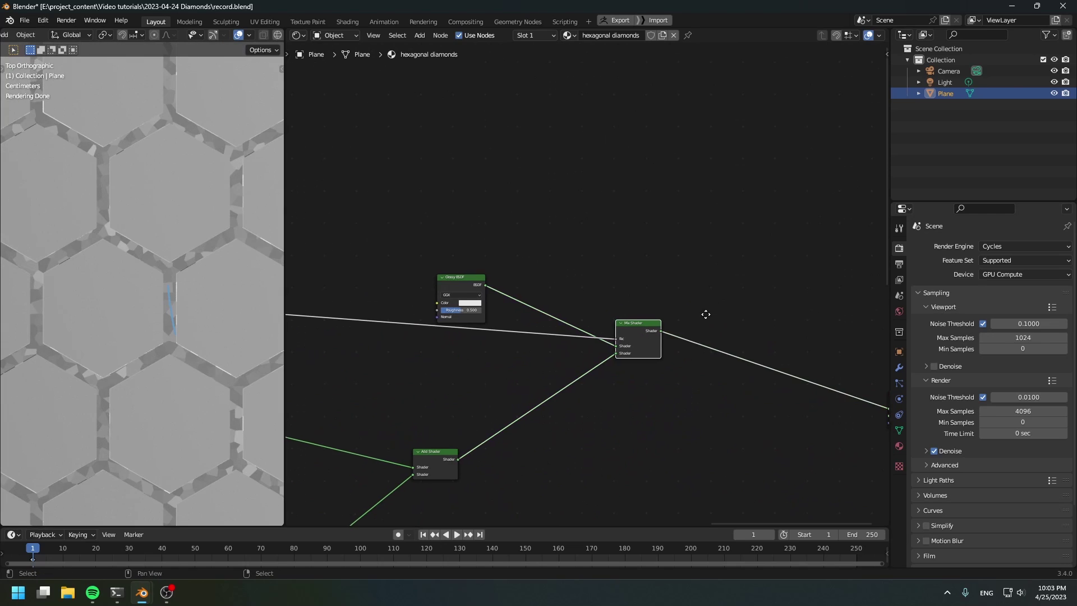
scroll(622, 316, "up", 2)
left_click_drag(650, 304, 651, 312)
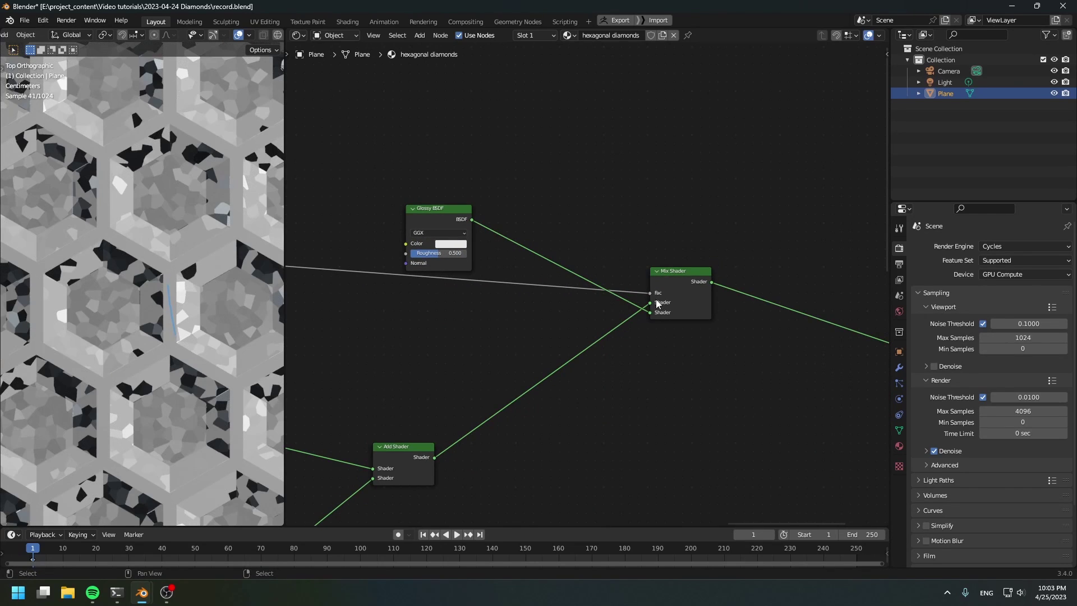
Step: Set the mixed-in Glossy BSDF to a tan gold colour with a roughness of 0.208
middle_click_drag(445, 341, 550, 478)
scroll(550, 477, "up", 3)
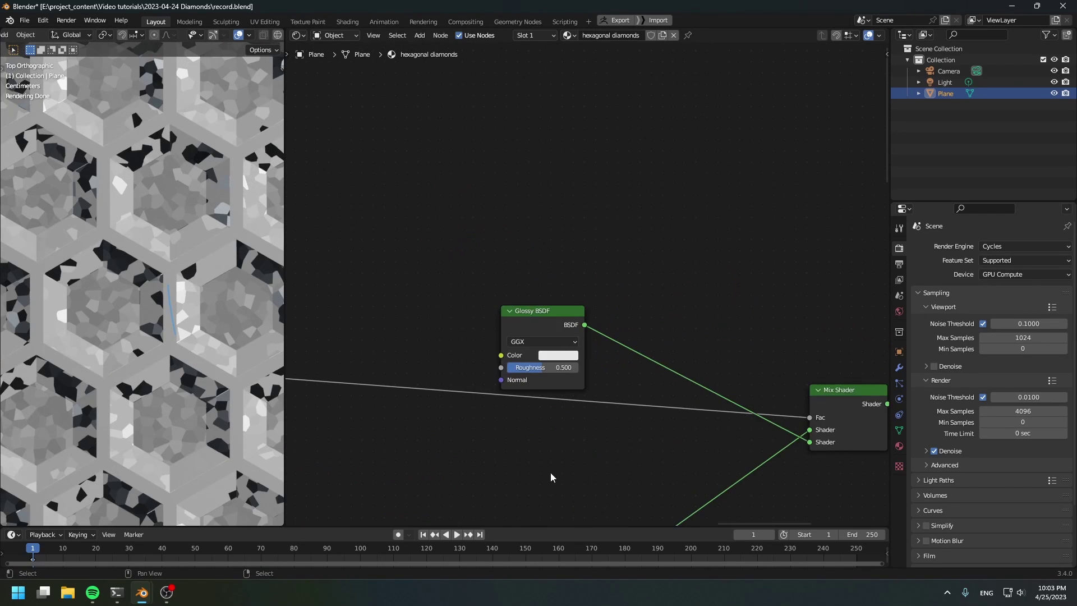
left_click(558, 354)
left_click_drag(582, 241, 576, 252)
left_click_drag(634, 202, 634, 209)
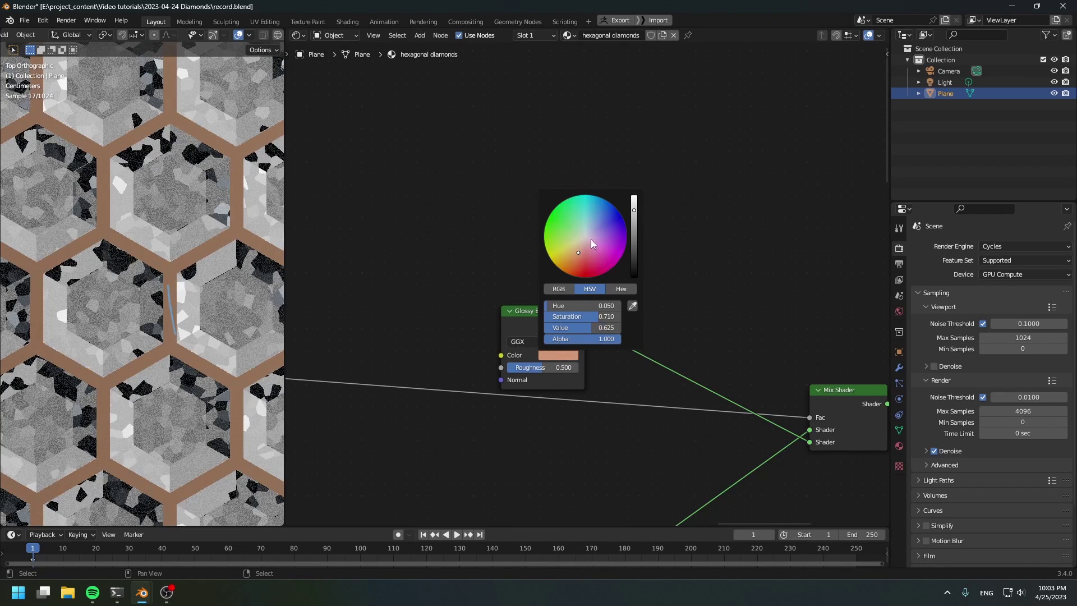
left_click_drag(541, 373, 534, 378)
left_click_drag(534, 371, 514, 371)
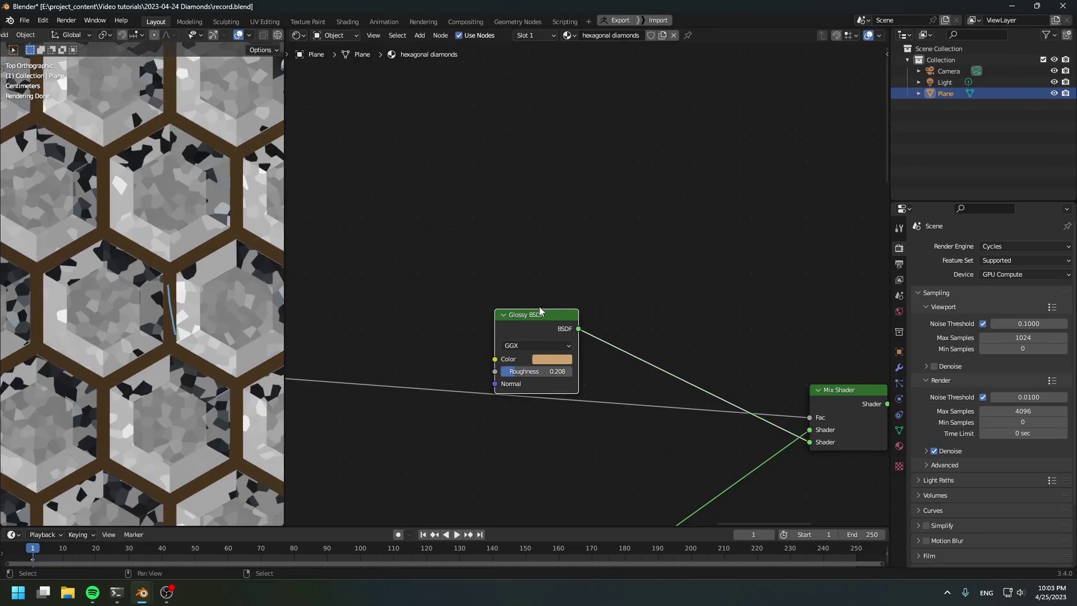
left_click_drag(541, 311, 574, 283)
Step: Examine the framed hexagonal diamonds on the plane at an angle, both from a distance and close up
middle_click_drag(78, 354, 192, 347)
scroll(104, 272, "down", 3)
scroll(193, 346, "down", 3)
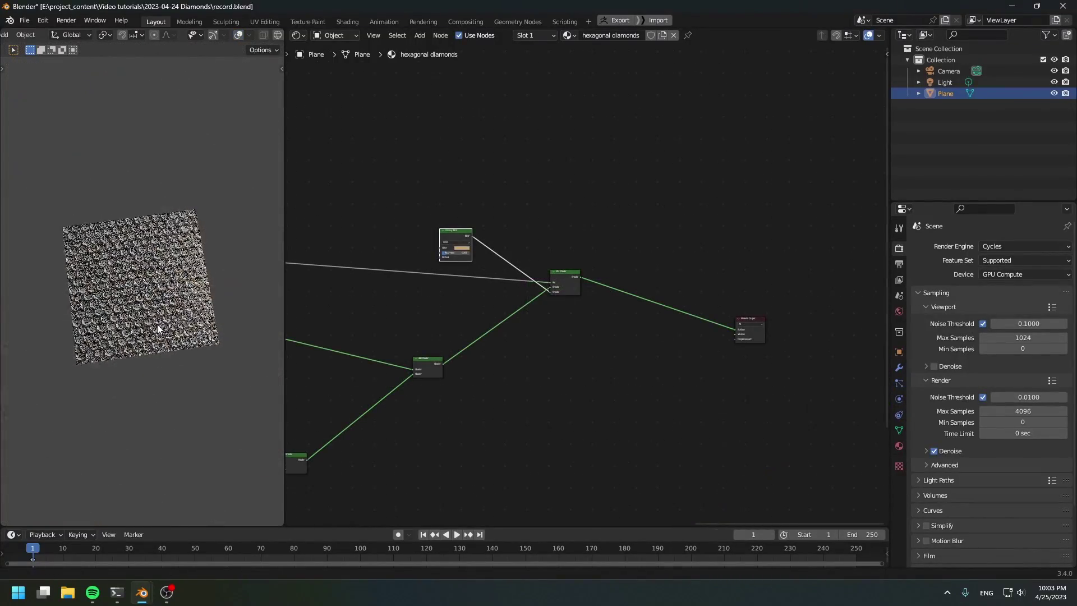
middle_click_drag(159, 322, 165, 326, "ctrl")
scroll(165, 325, "down", 1)
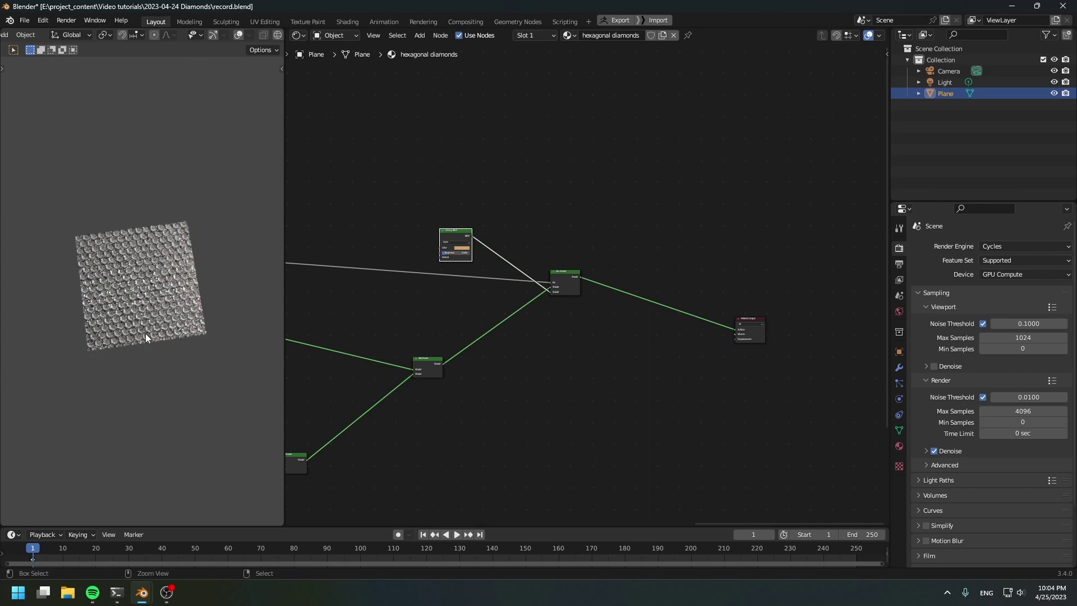
scroll(145, 333, "up", 6)
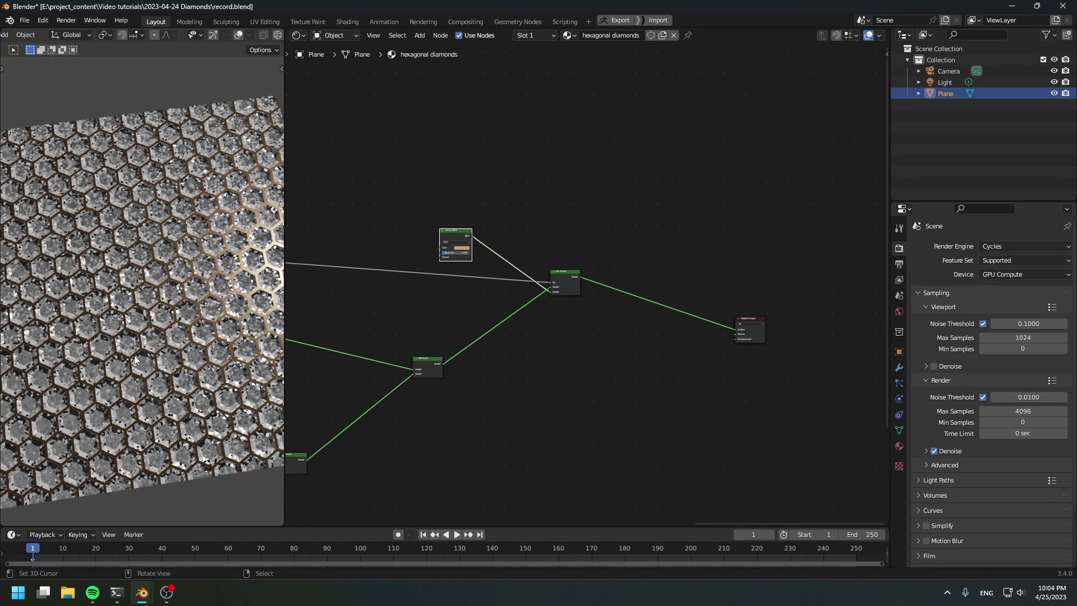
Step: Rearrange the Glossy BSDF and Mix Shader nodes, and space the UV Map and Voronoi Texture nodes further apart
left_click_drag(464, 241, 443, 407)
left_click_drag(570, 270, 606, 310)
middle_click_drag(387, 371, 802, 351)
scroll(673, 364, "down", 3)
middle_click_drag(432, 388, 569, 364)
scroll(569, 364, "down", 3)
scroll(469, 396, "up", 5)
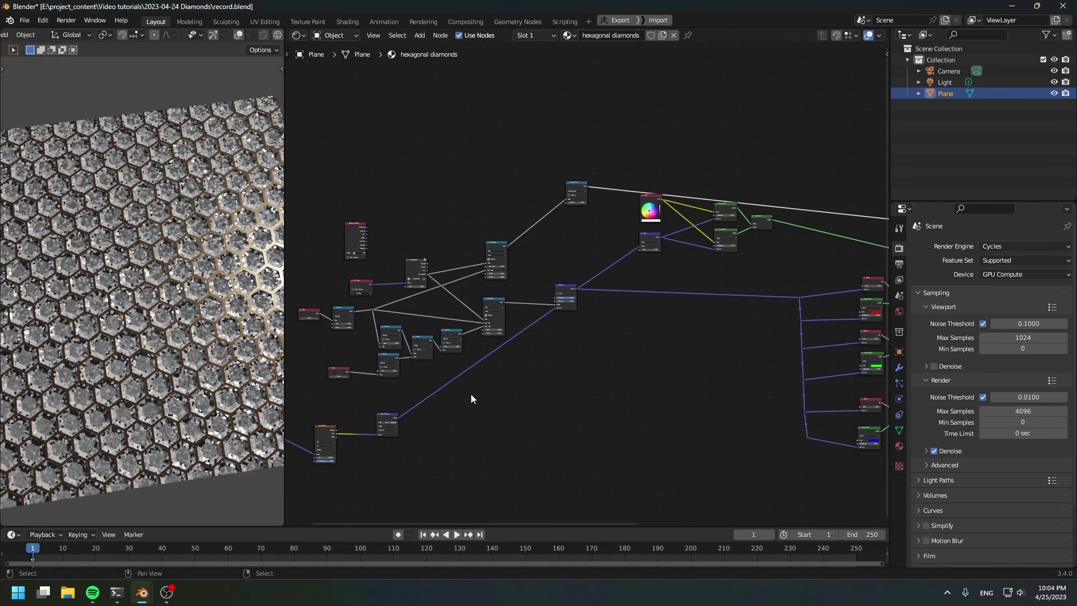
middle_click_drag(535, 521, 596, 444)
scroll(596, 445, "up", 2)
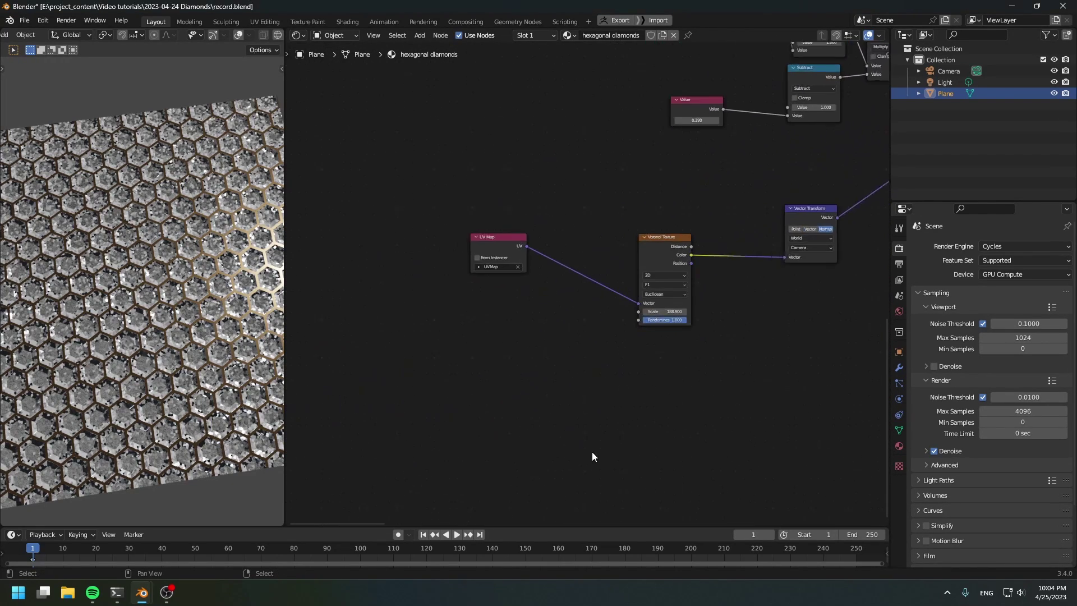
scroll(600, 308, "up", 3)
left_click_drag(477, 235, 383, 307)
left_click_drag(679, 240, 678, 223)
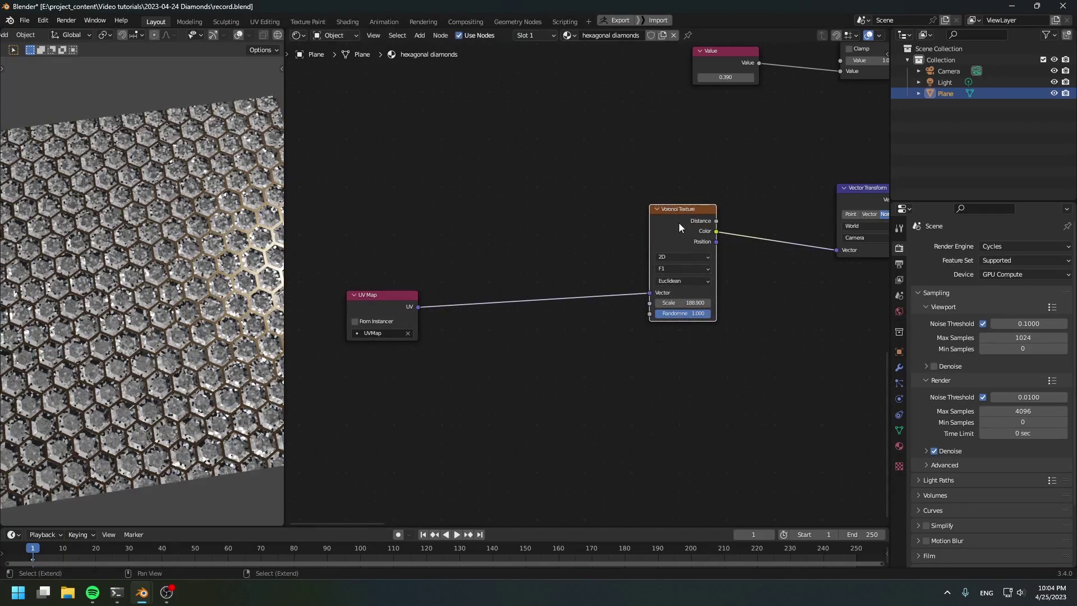
Step: Duplicate the Voronoi Texture below the original, feed it from the UV Map, set its scale to 117.3 and preview it
key("shift+d")
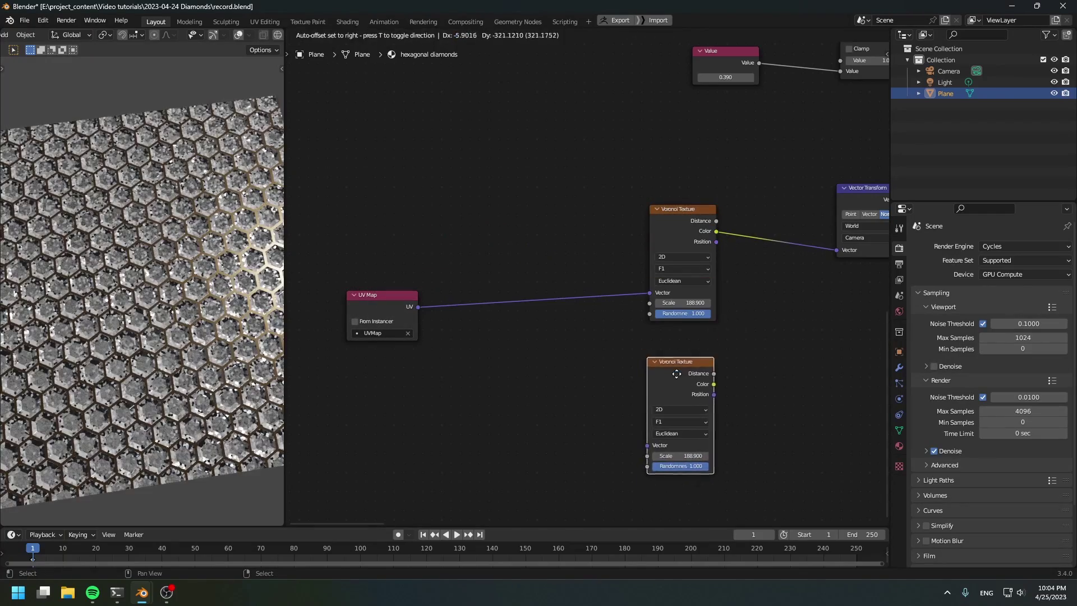
left_click(681, 352)
left_click_drag(419, 308, 645, 440)
scroll(750, 406, "up", 2)
left_click(660, 377, "ctrl+shift")
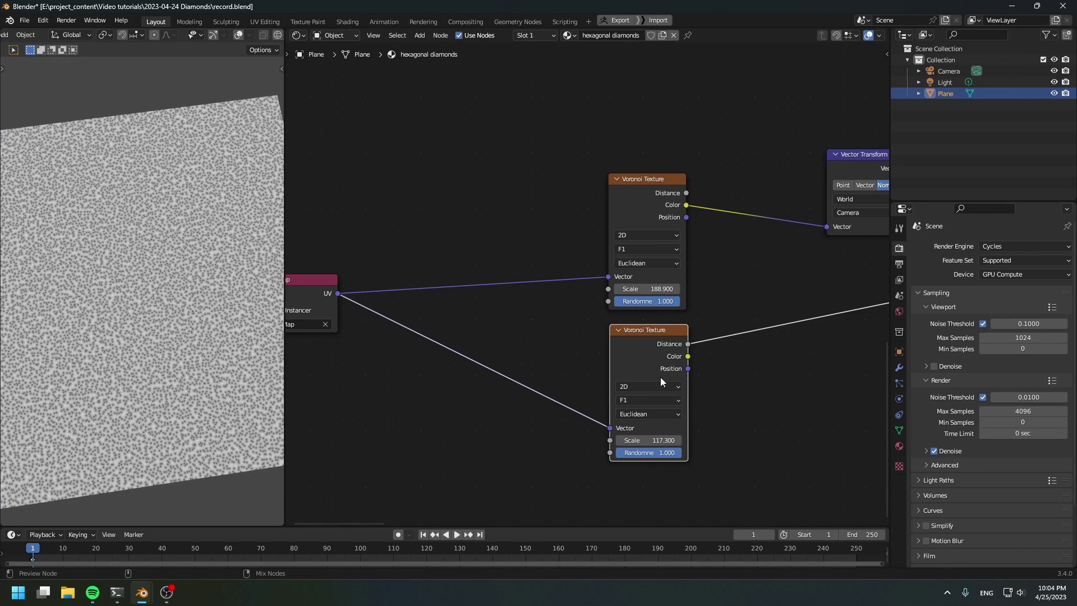
Step: Compare previews of the two Voronoi Textures and examine the duplicate's Color cells on the plane
left_click(631, 348, "ctrl+shift")
left_click(640, 196, "ctrl+shift")
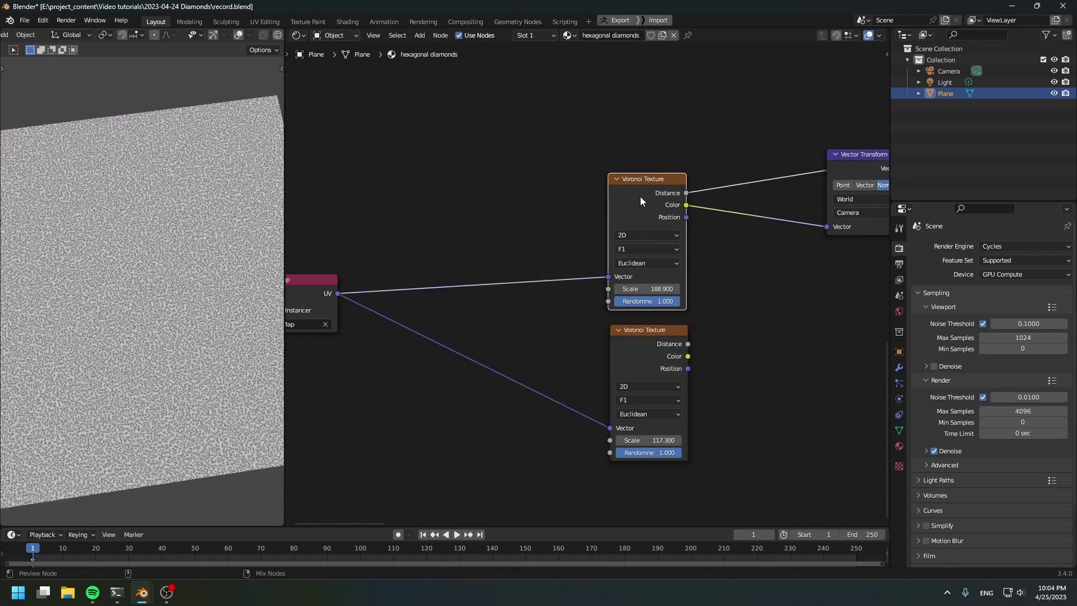
left_click(656, 191, "ctrl+shift")
left_click(648, 328, "ctrl+shift")
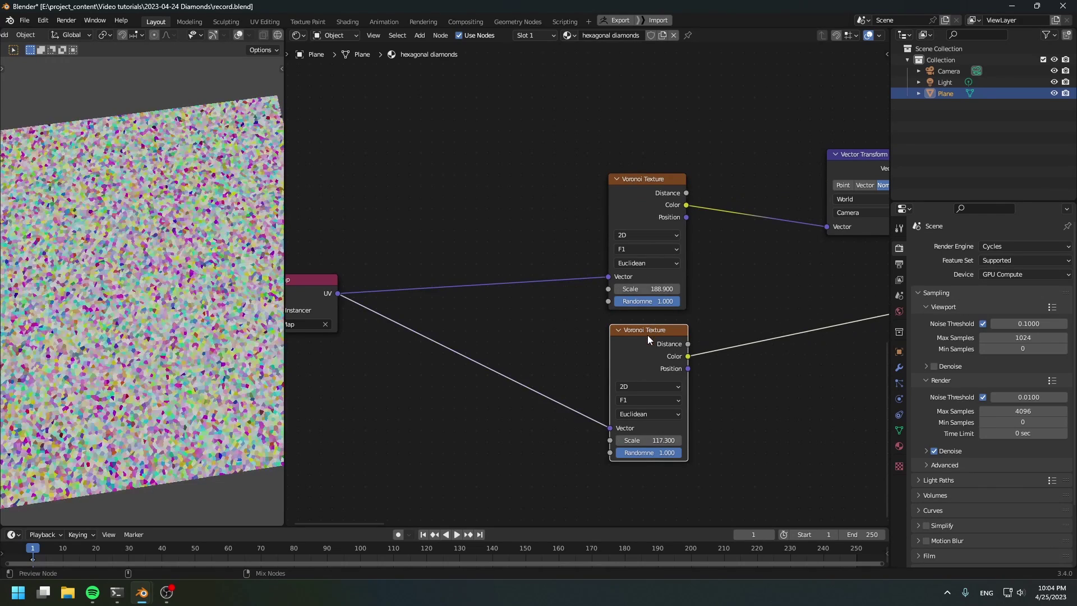
middle_click_drag(749, 415, 625, 422)
scroll(177, 410, "up", 5)
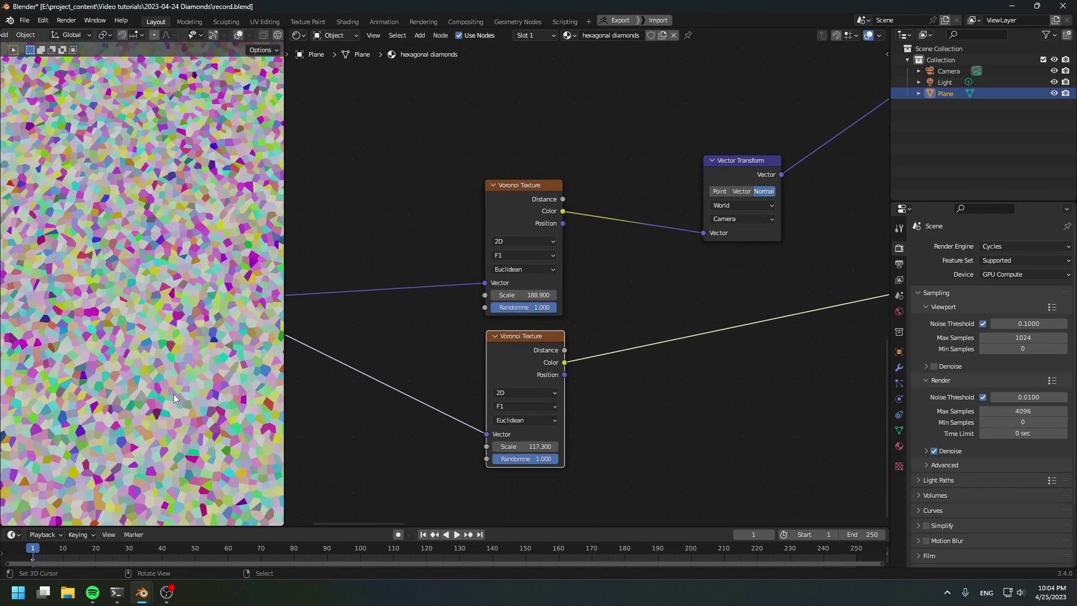
scroll(639, 389, "down", 4)
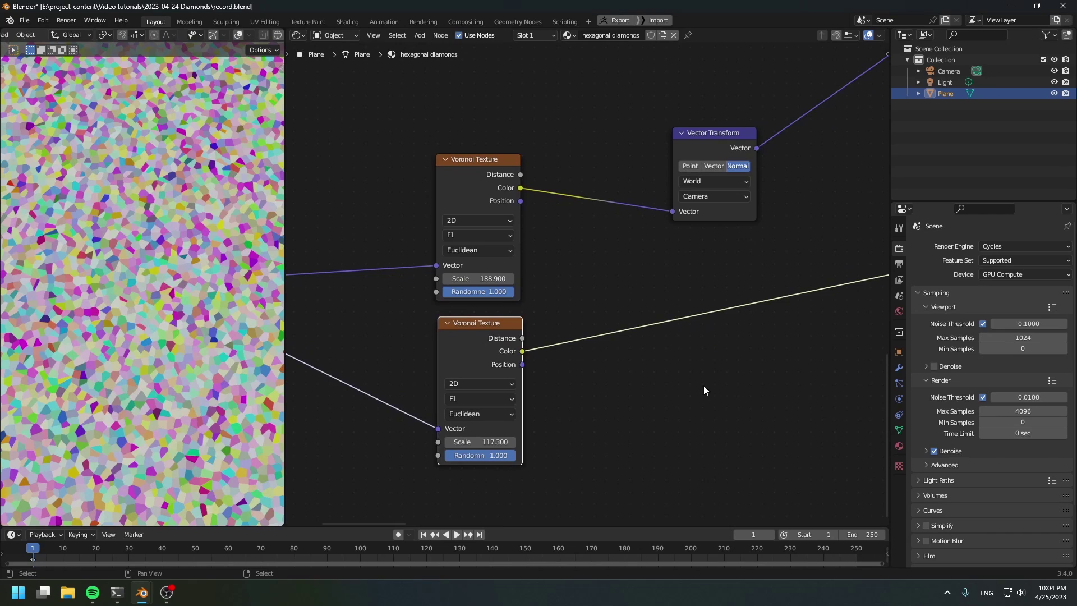
scroll(617, 369, "down", 2)
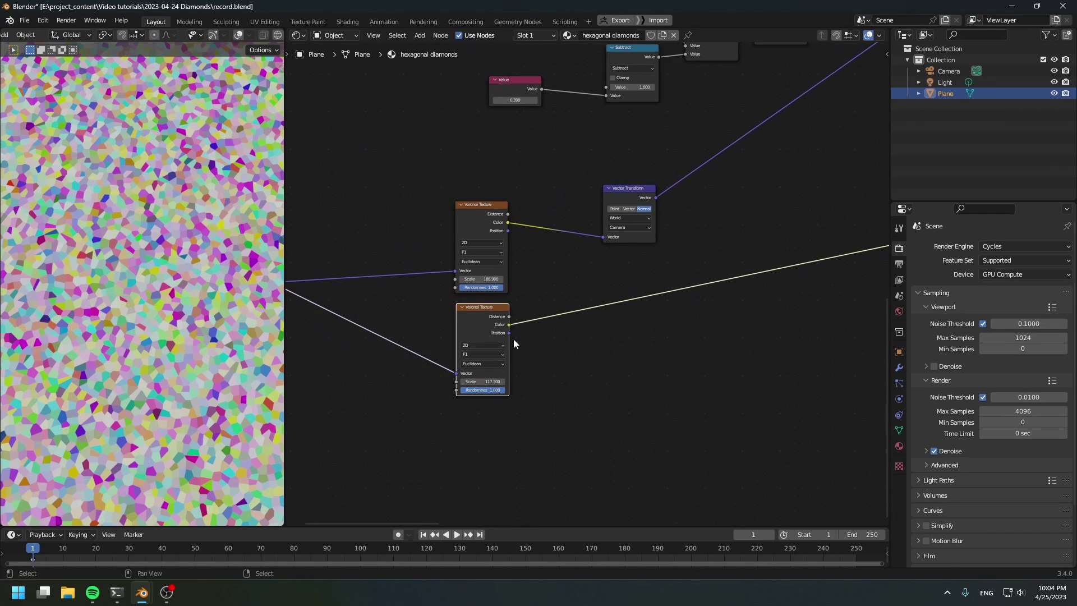
middle_click_drag(690, 344, 621, 344)
key("shift+a")
mouse_move(643, 331)
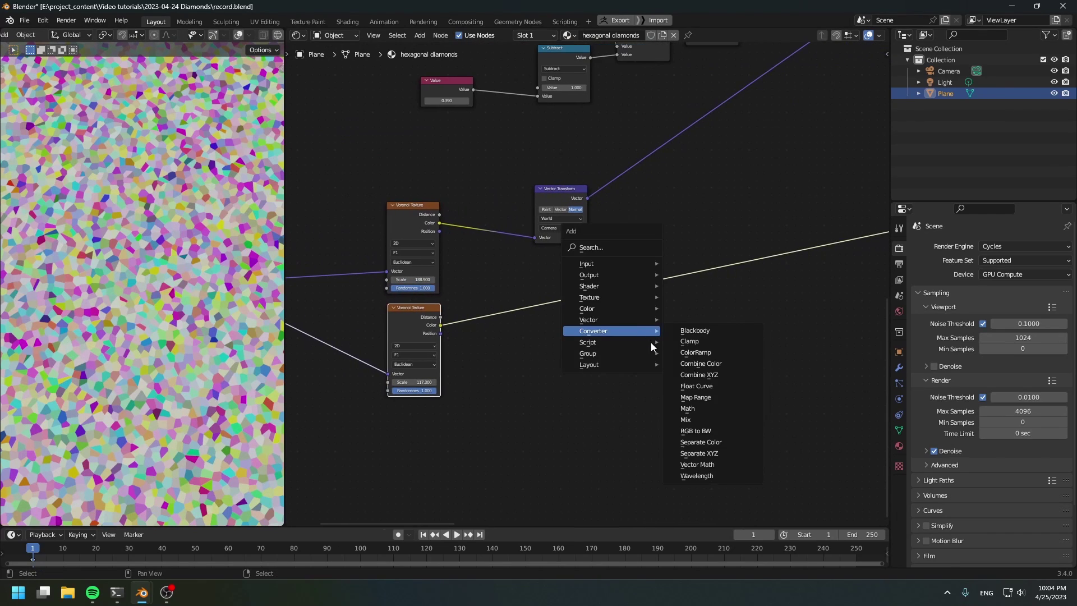
left_click(725, 446)
key("x")
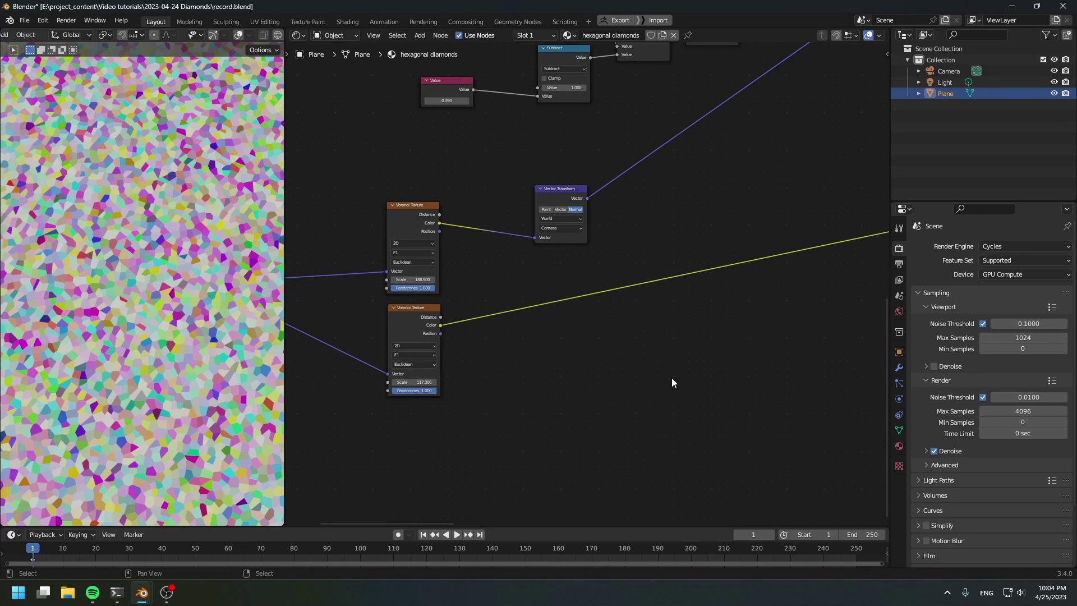
Step: Insert a Separate XYZ node on the link from the duplicate Voronoi Texture's Color output
key("shift+a")
mouse_move(655, 350)
left_click(713, 474)
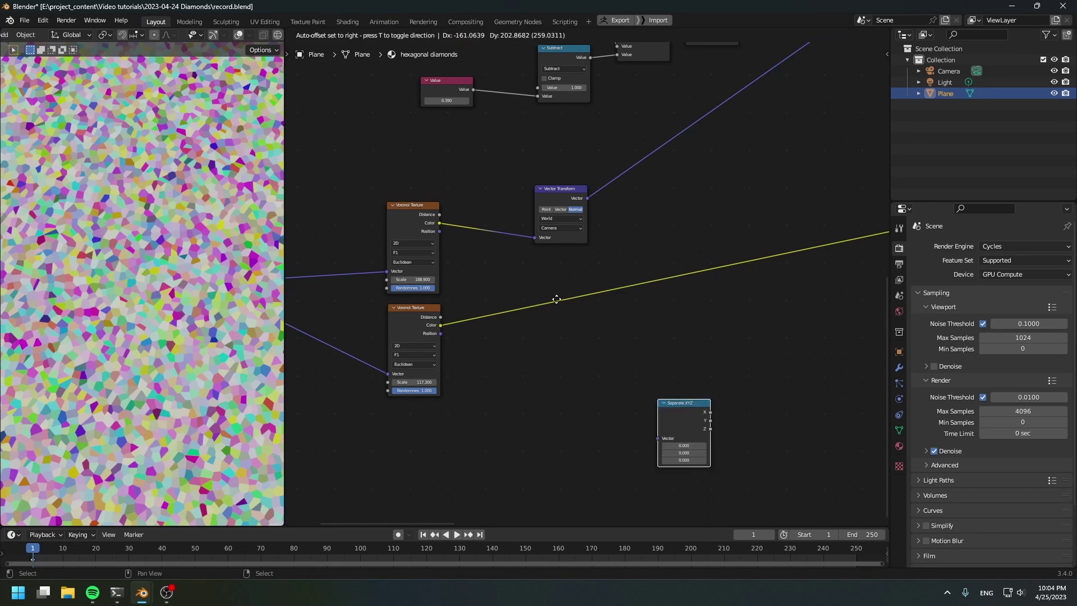
left_click(564, 304)
Step: Insert a Combine Color node after the Separate XYZ's X output and set it to HSV mode
middle_click_drag(697, 340, 616, 388)
scroll(616, 389, "up", 2)
key("shift+a")
mouse_move(647, 387)
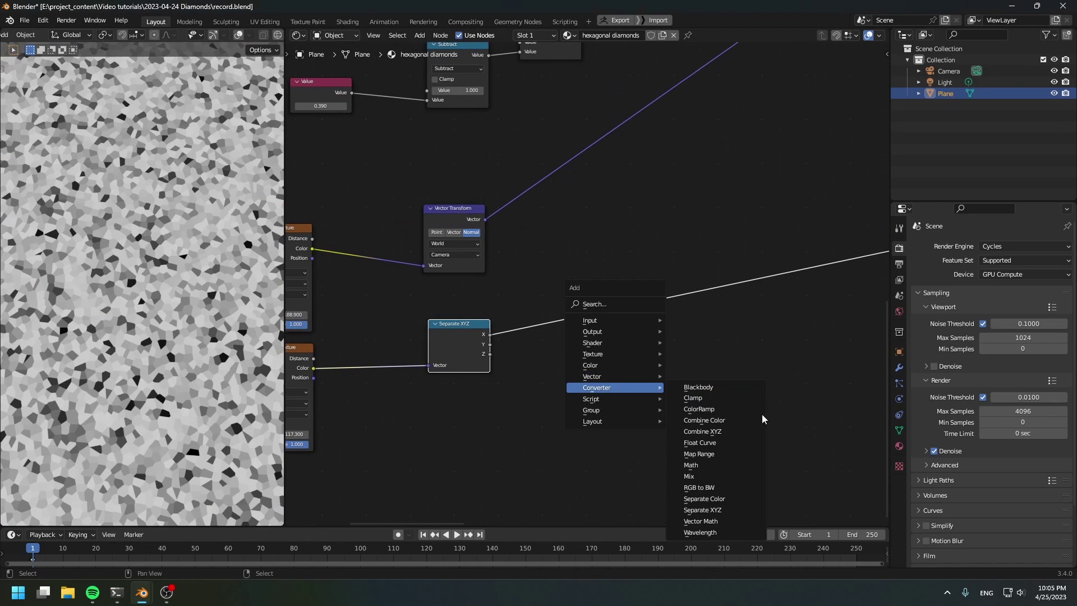
left_click(720, 419)
left_click(711, 320)
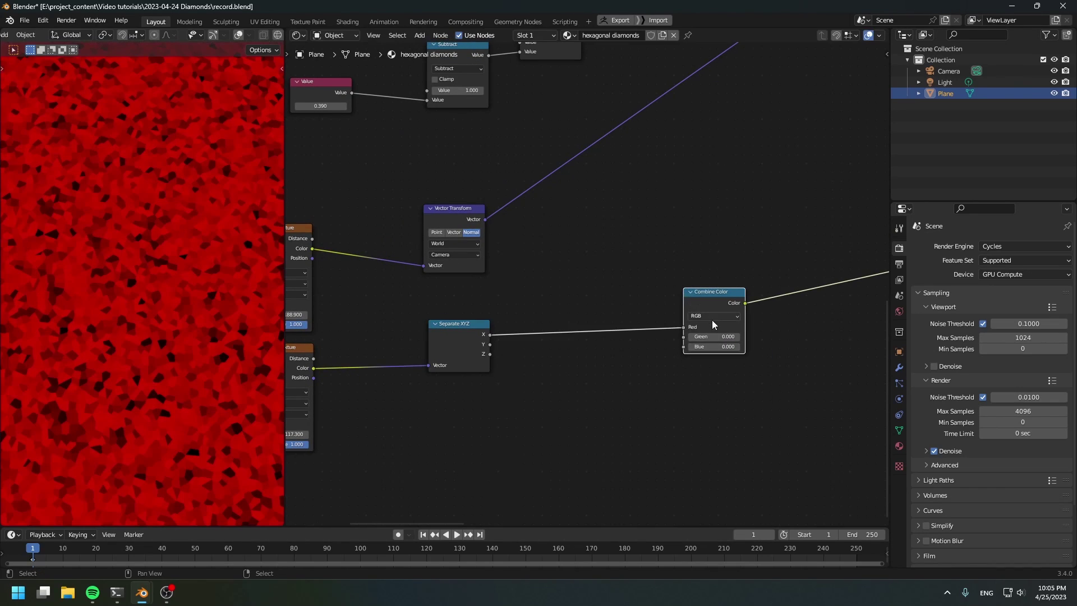
left_click(699, 335)
scroll(635, 314, "up", 2)
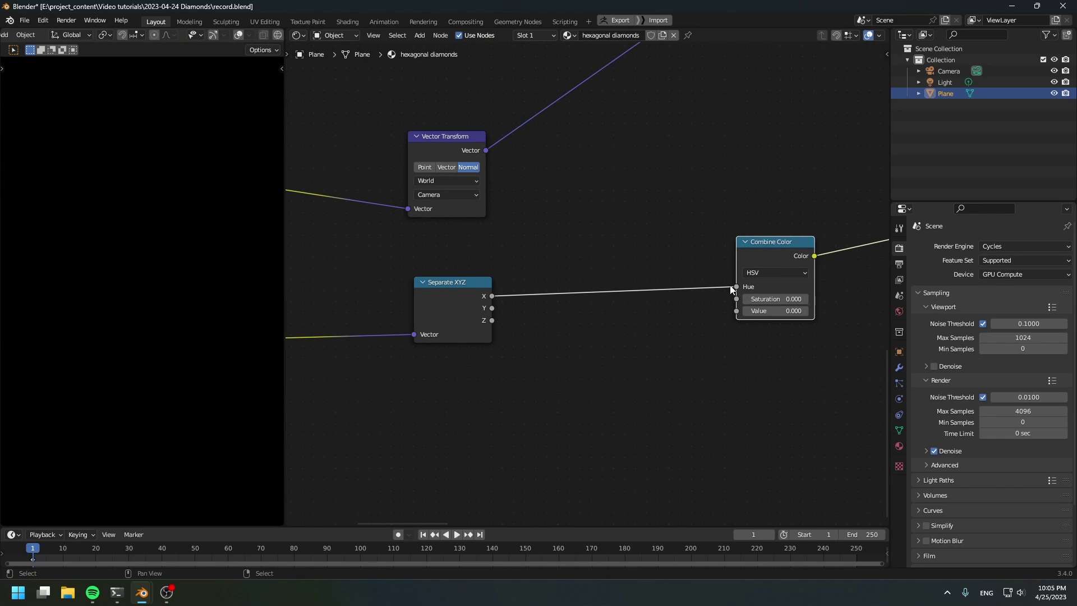
left_click_drag(738, 268, 747, 262)
middle_click_drag(741, 261, 750, 241)
Step: Add two Map Range nodes, feeding one from the Separate XYZ's Y output and the other from its Z output
key("shift+a")
mouse_move(629, 325)
left_click(681, 392)
left_click(634, 455)
left_click_drag(502, 288, 589, 364)
middle_click_drag(555, 323, 563, 217)
scroll(563, 218, "down", 1)
left_click_drag(567, 211, 655, 391)
Step: Connect the Y-fed Map Range to the Combine Color's Saturation and the Z-fed Map Range to its Value
middle_click_drag(757, 271, 645, 365)
scroll(642, 364, "up", 3)
right_click_drag(605, 348, 729, 259, "alt")
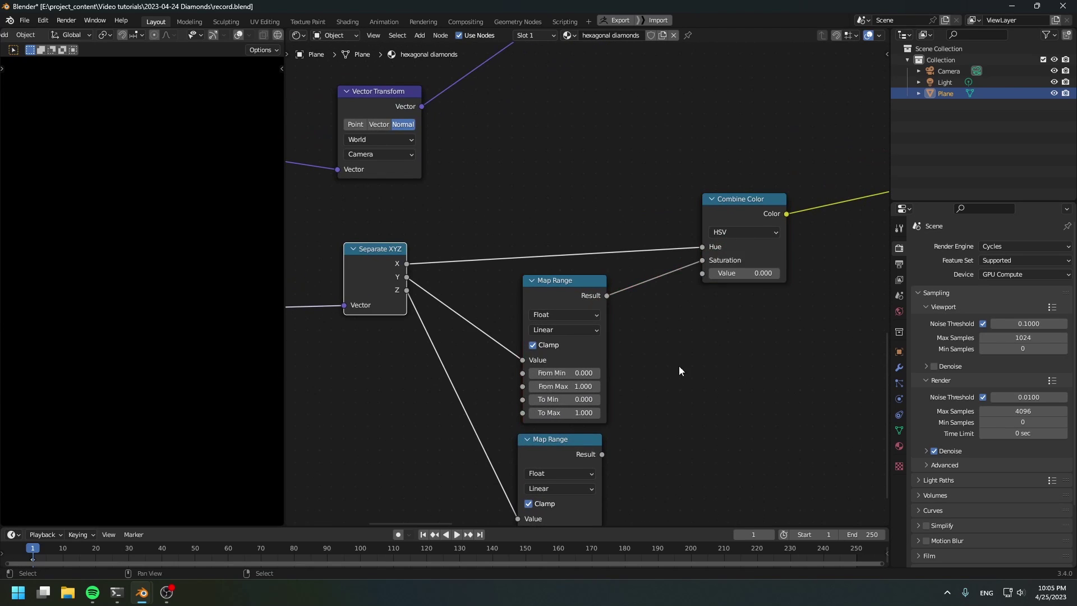
middle_click_drag(680, 363, 620, 268)
scroll(620, 268, "down", 3)
right_click_drag(540, 359, 668, 144, "alt")
left_click_drag(669, 147, 671, 173)
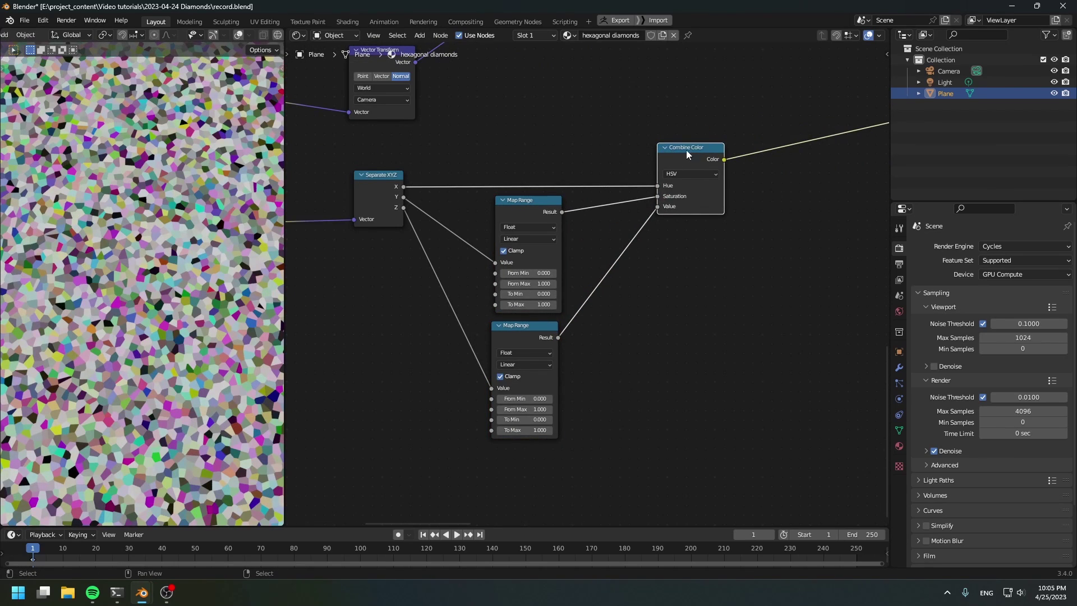
Step: Set the saturation Map Range's To Min to 0.9 and To Max to 0.99
middle_click_drag(610, 312, 642, 308)
scroll(641, 307, "up", 7)
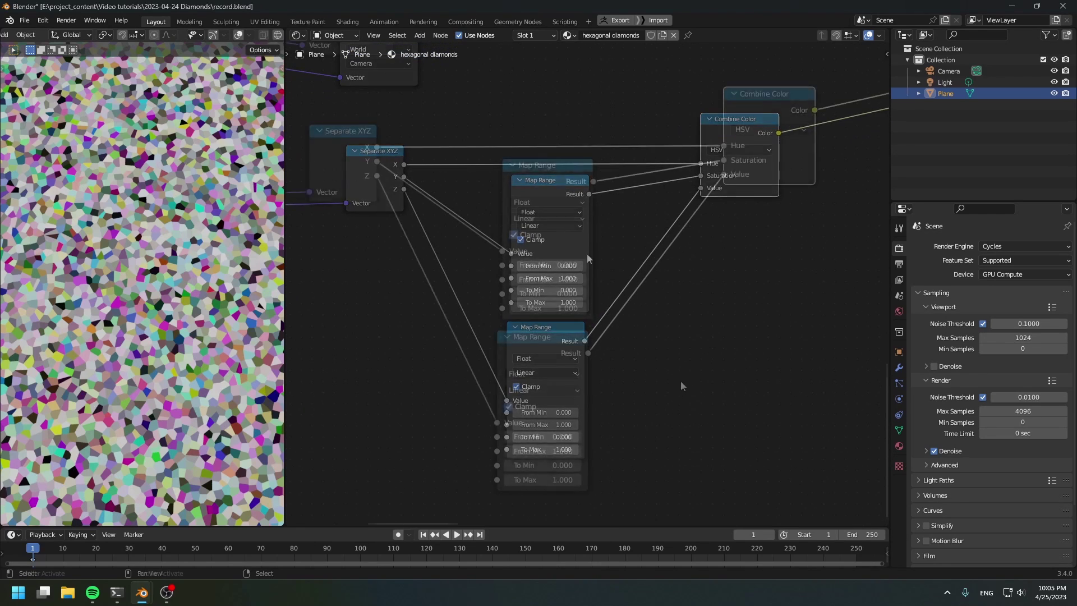
middle_click_drag(651, 407, 694, 406)
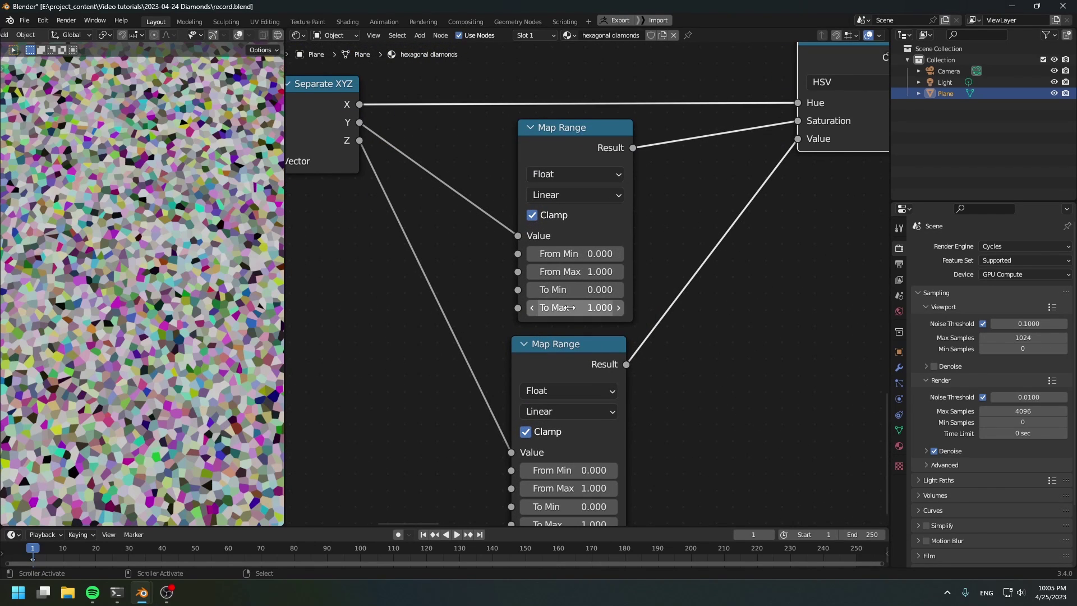
left_click(574, 290)
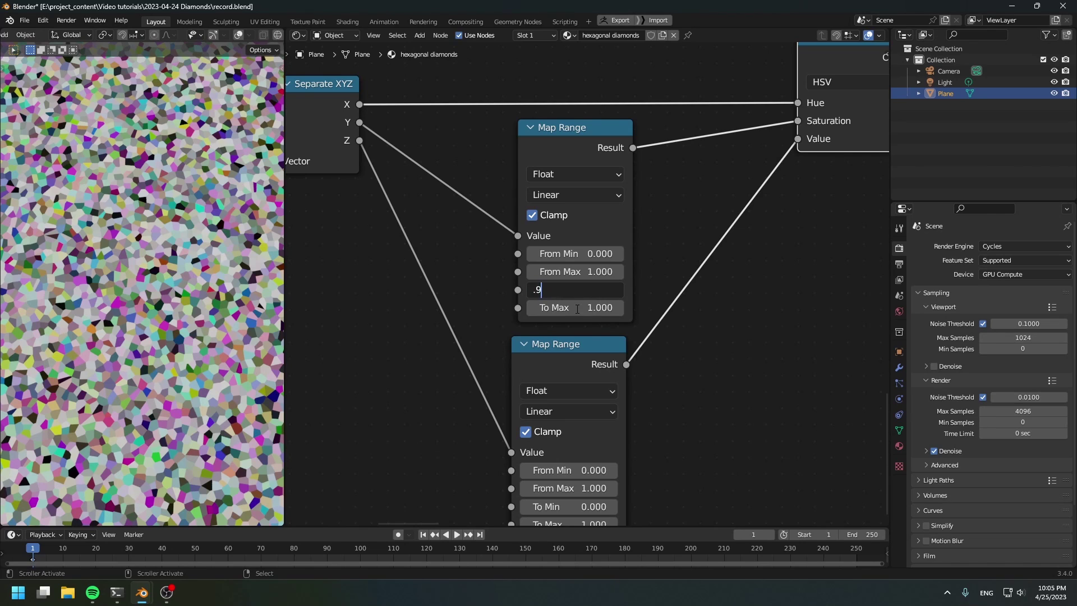
type(".9")
left_click(577, 308)
type(".99")
key("Return")
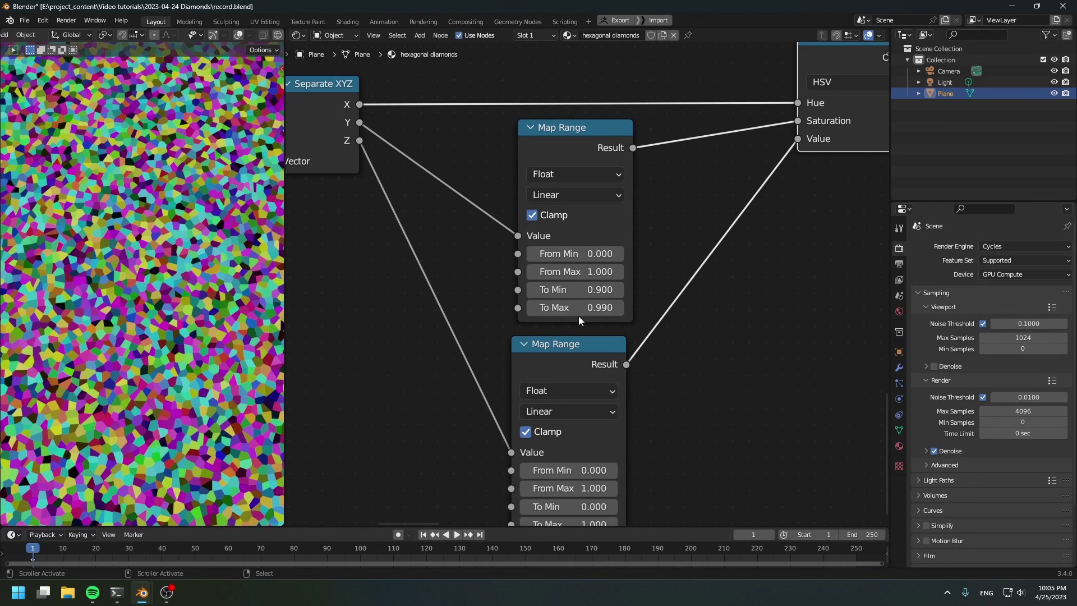
Step: Set the value Map Range's From Min to 0.96 and To Max to 75
middle_click_drag(698, 377, 709, 279)
left_click_drag(586, 265, 590, 270)
scroll(645, 347, "down", 1)
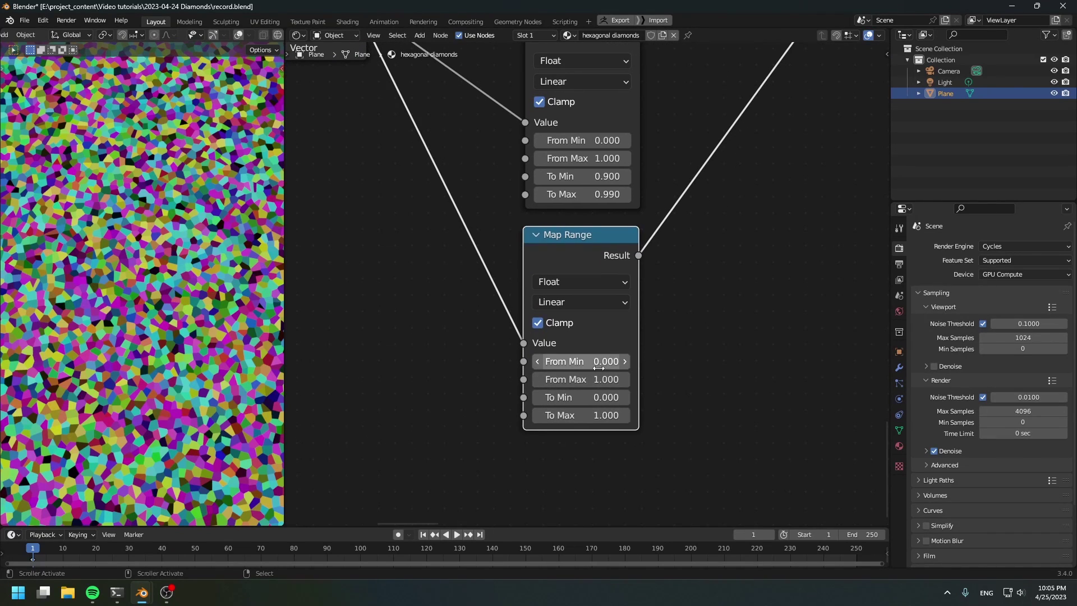
left_click(592, 365)
type(".9")
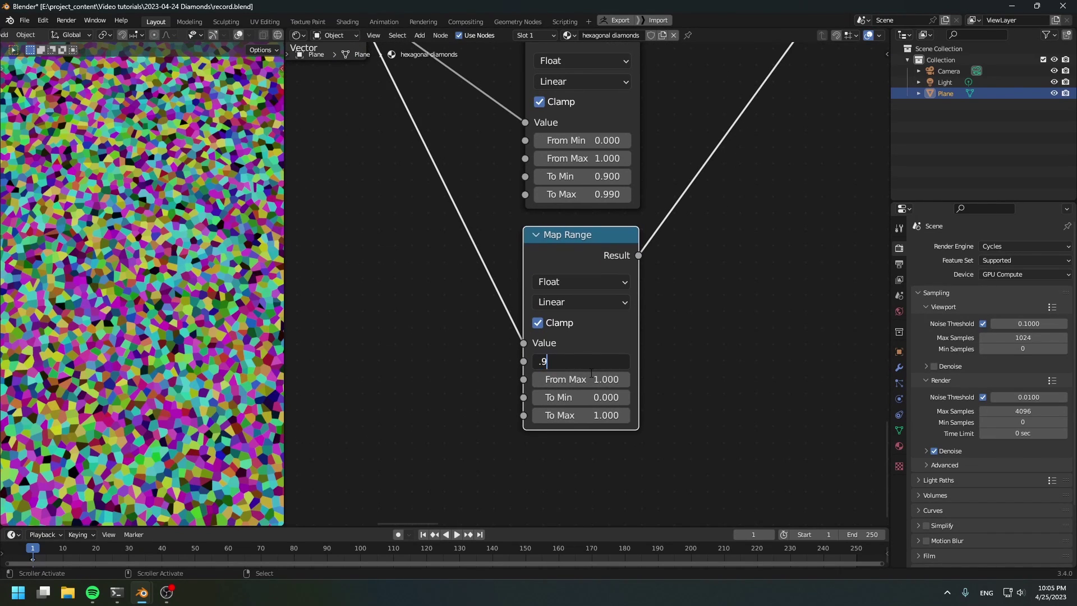
type("6")
key("Return")
mouse_move(581, 416)
left_mouse_down()
mouse_move(696, 415)
mouse_move(592, 415)
left_mouse_up()
left_click(593, 418)
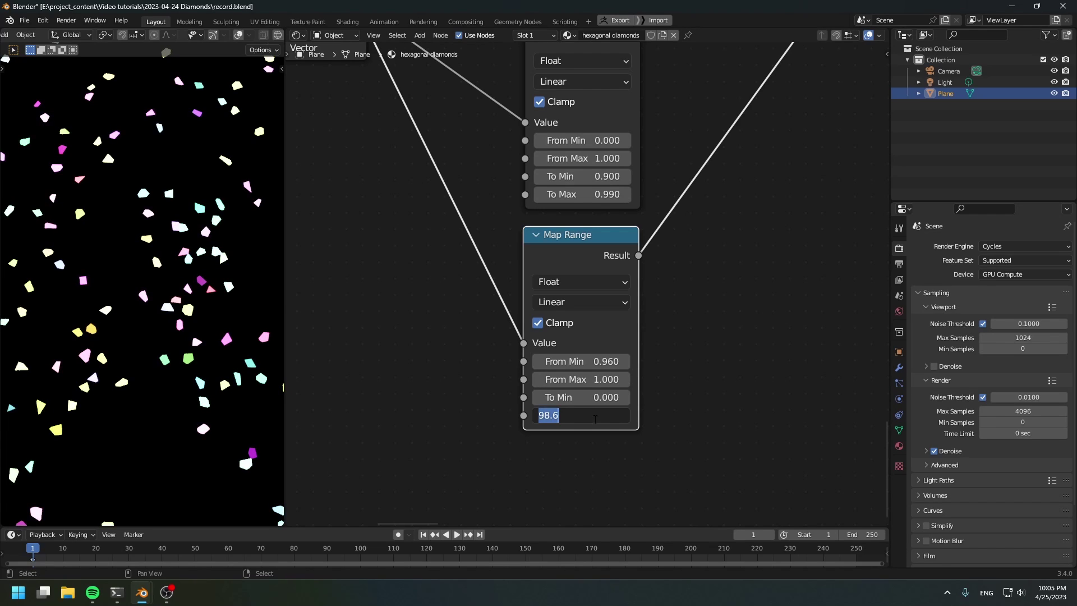
type("75")
key("Return")
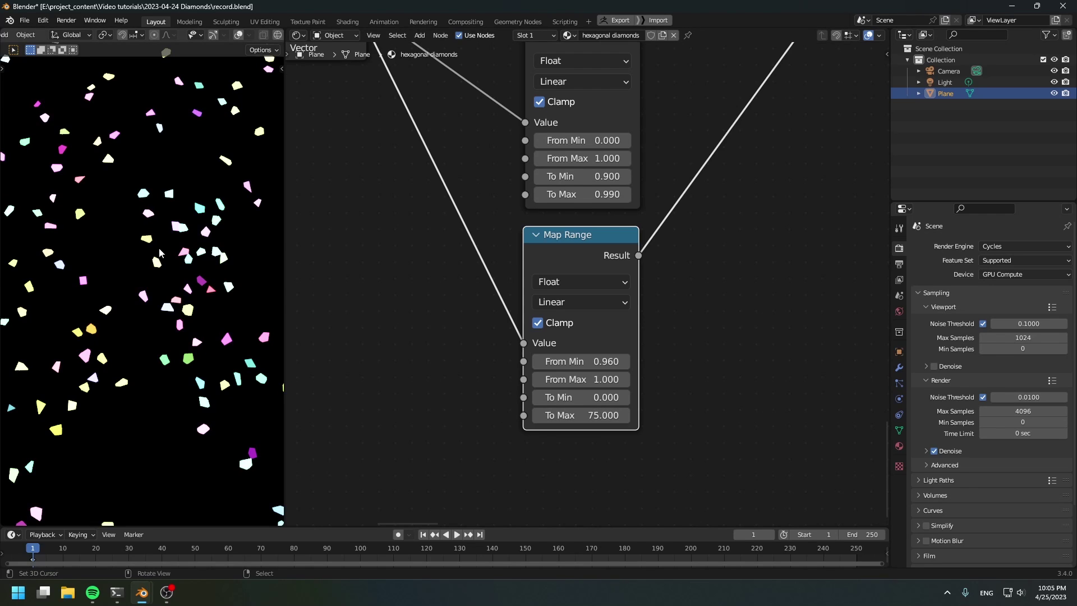
Step: Place a reroute on the Combine Color's output link and move it below the Diffuse and Glossy BSDF nodes
scroll(166, 258, "down", 8)
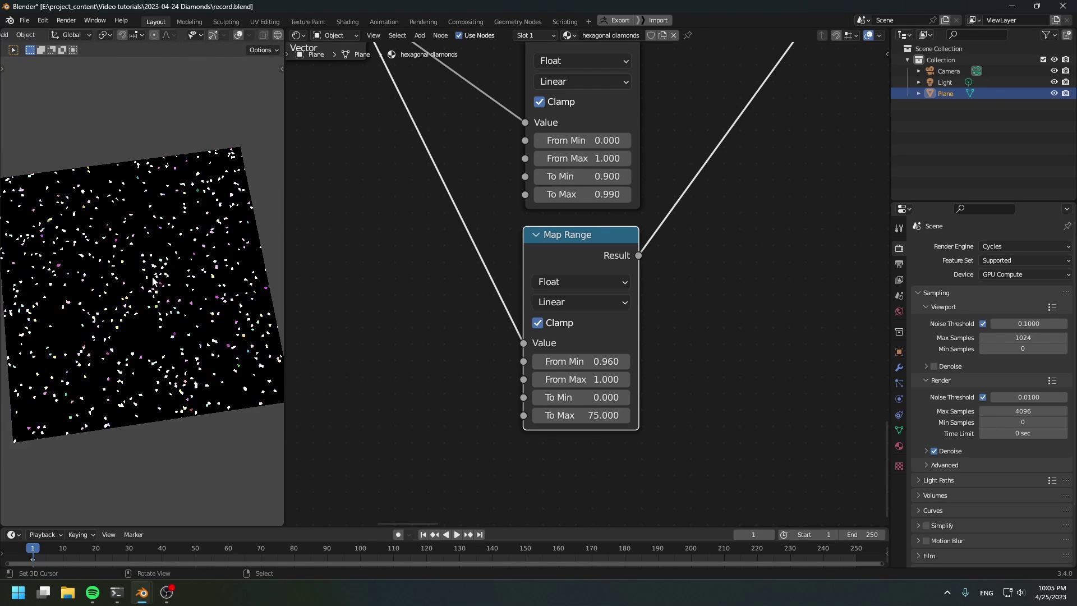
scroll(182, 311, "up", 5)
scroll(220, 382, "down", 4)
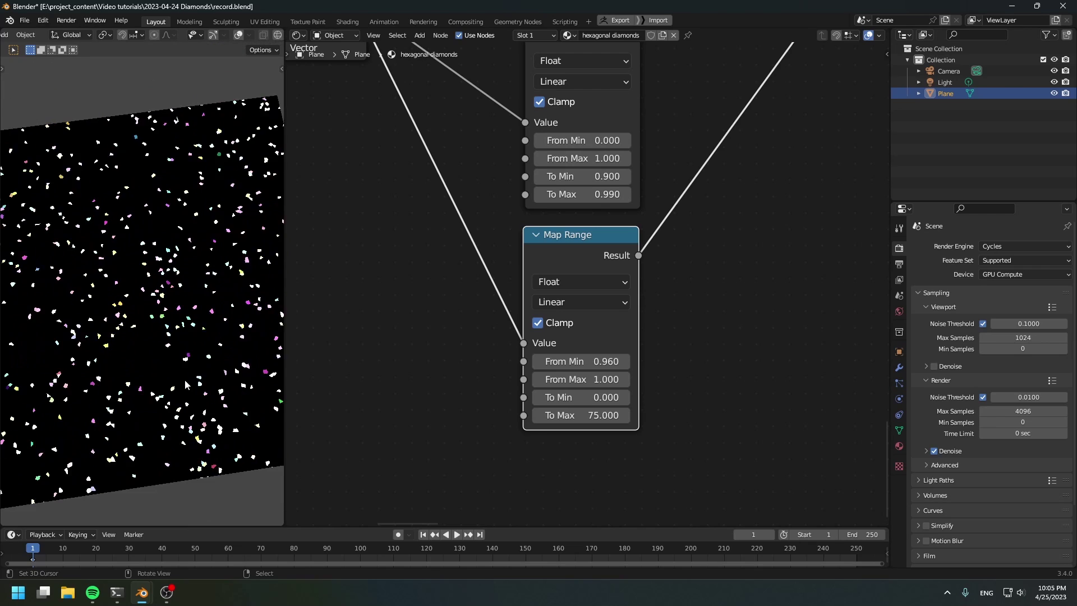
middle_click_drag(608, 183, 477, 227)
scroll(476, 227, "down", 1)
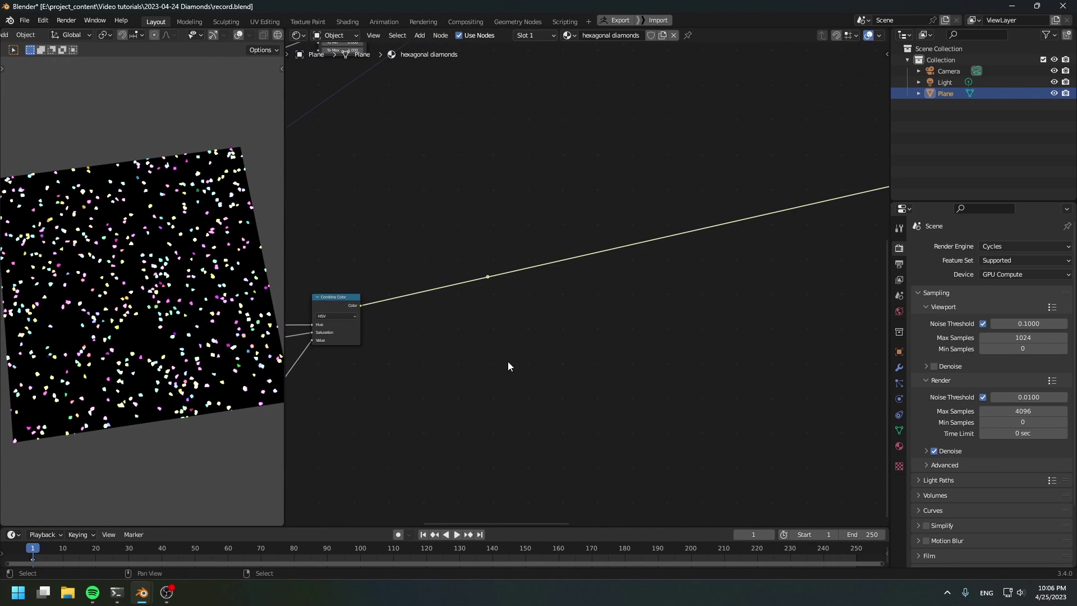
middle_click_drag(508, 366, 338, 465)
key("g")
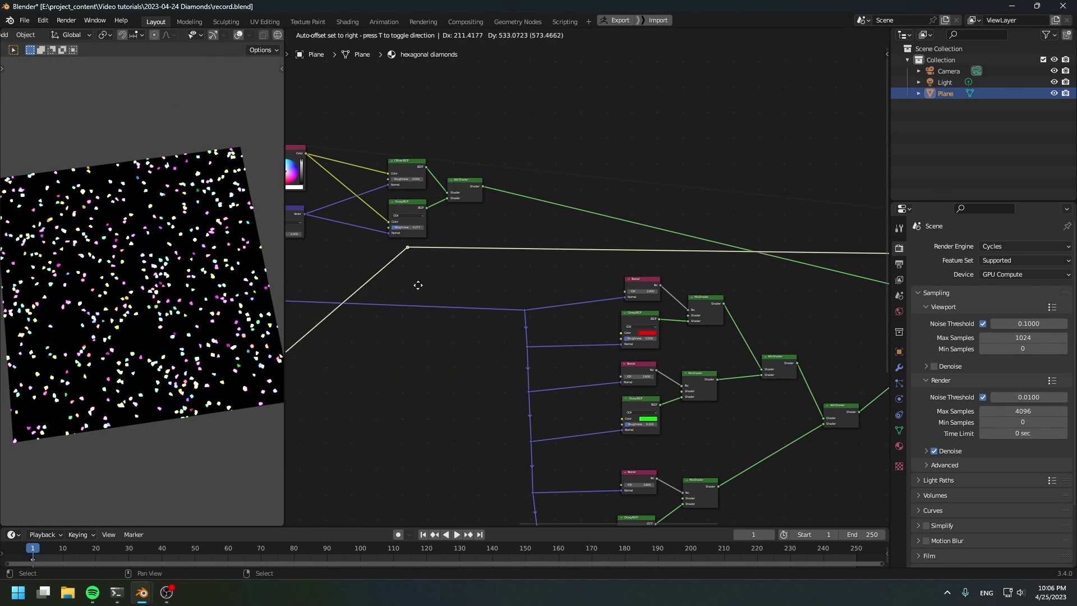
left_click(395, 303)
Step: Duplicate the Glossy BSDF onto the rerouted colour link and set the duplicate's roughness to 0.162
scroll(404, 304, "up", 3)
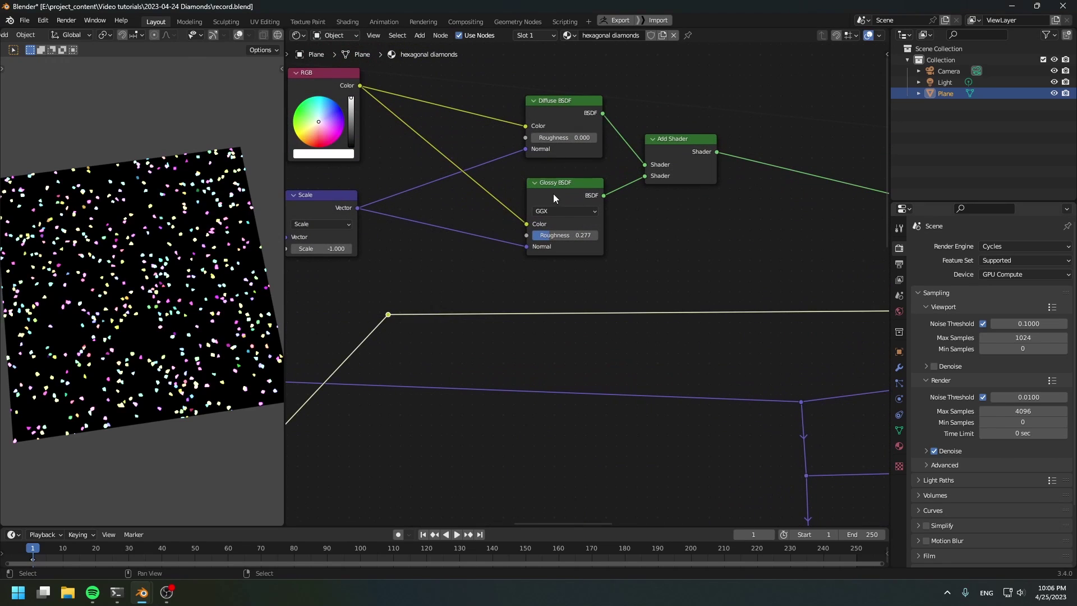
left_click(553, 193)
key("shift+d")
left_click(645, 268)
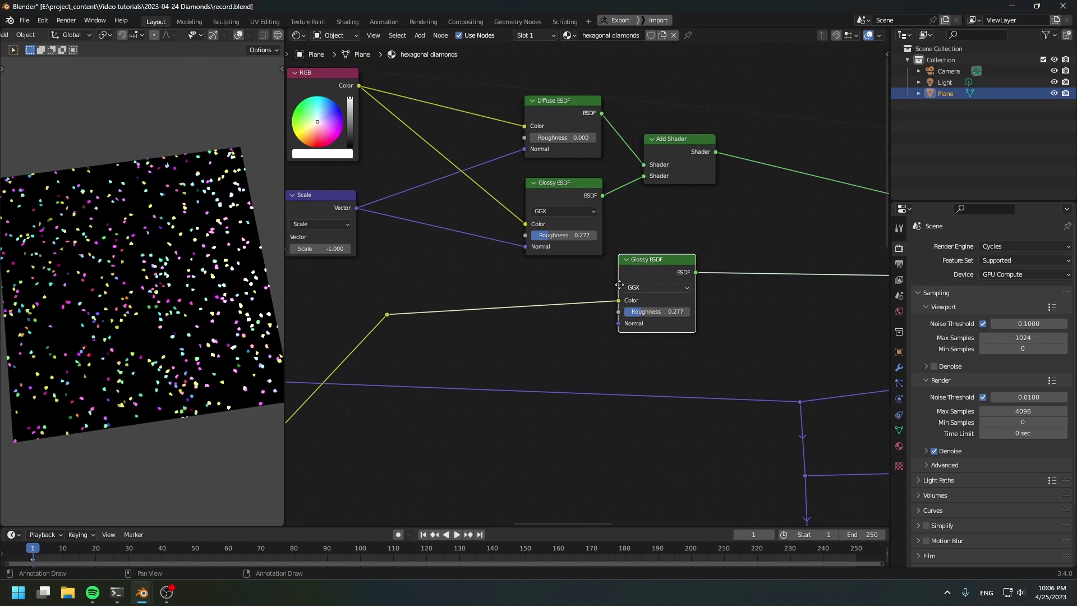
scroll(620, 273, "up", 1)
left_click_drag(603, 295, 634, 313)
scroll(126, 365, "up", 4)
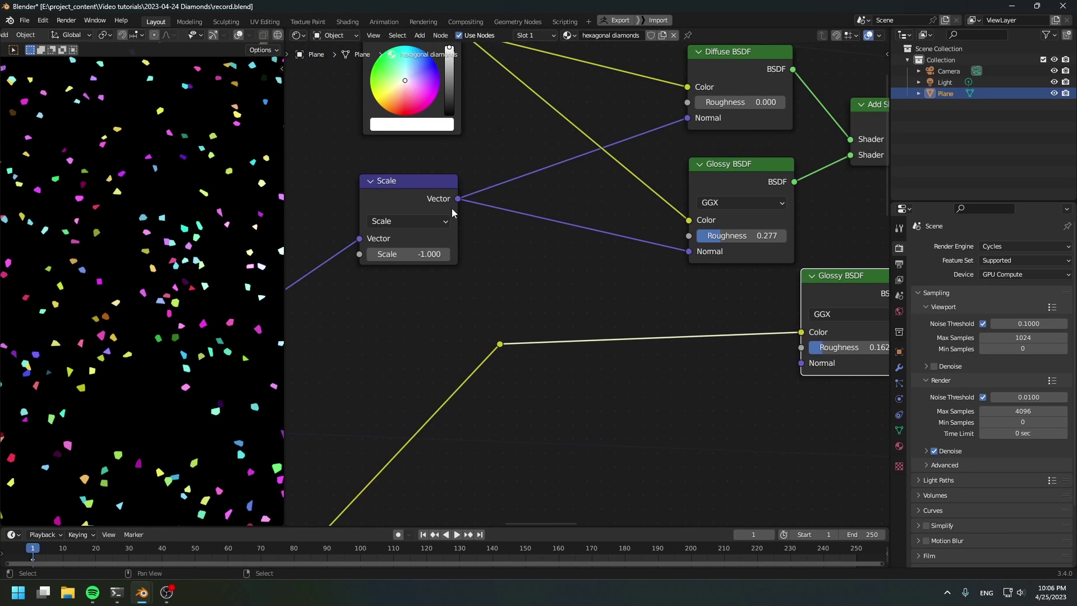
Step: Link the Scale node's Vector output to the duplicate Glossy BSDF's Normal and inspect the coloured sparkles on the plane
left_click_drag(415, 189, 430, 194)
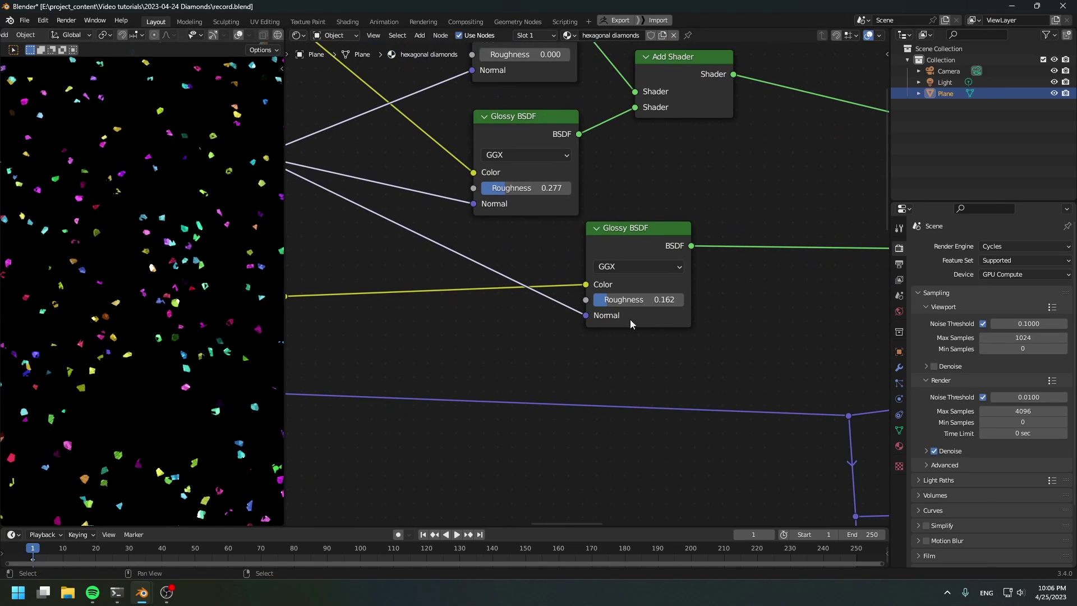
scroll(140, 317, "up", 6)
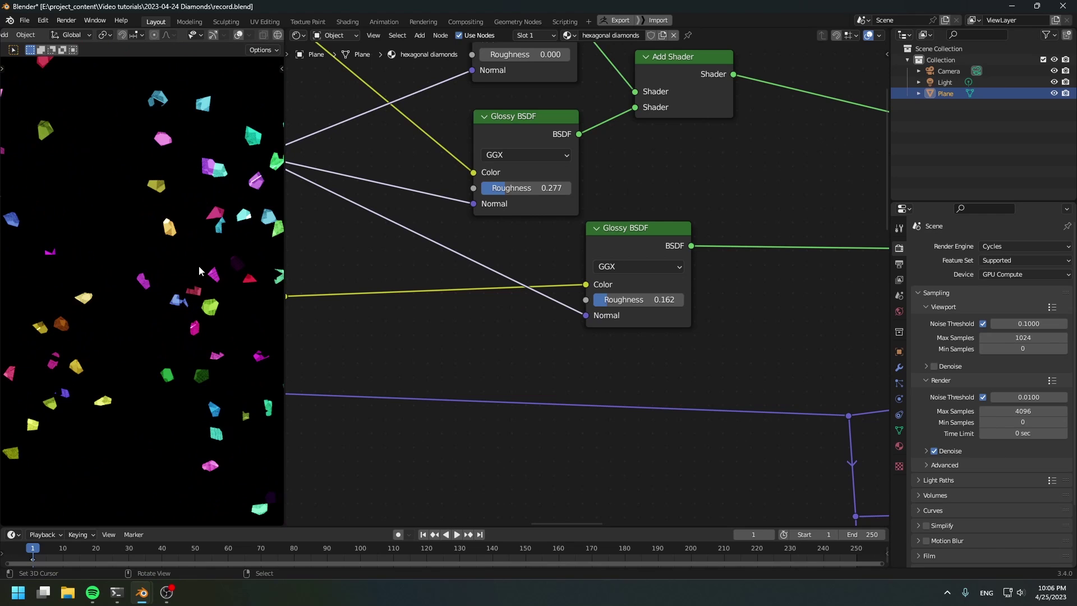
scroll(196, 243, "down", 6)
scroll(554, 262, "down", 2)
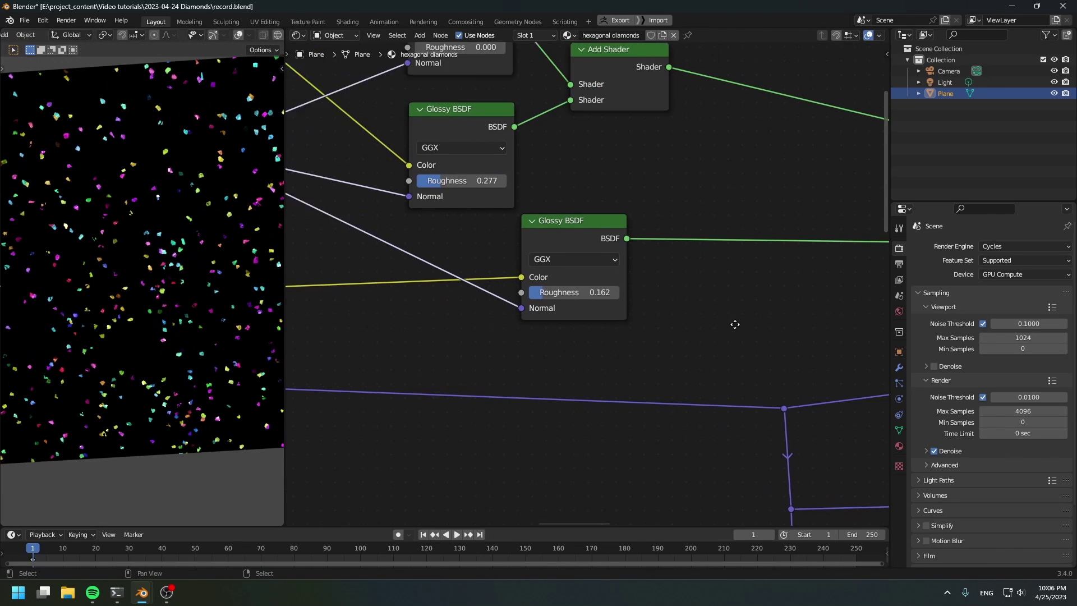
Step: Duplicate the Add Shader and use it to add the new Glossy BSDF to the existing diffuse and glossy mix
scroll(553, 263, "down", 1)
left_click(489, 129)
key("shift+d")
left_click_drag(501, 263, 609, 187)
Step: Preview the final Mix Shader that combines the diamonds with the gold frame and view the whole plane
middle_click_drag(697, 303, 129, 281)
scroll(142, 284, "down", 1)
scroll(781, 281, "down", 1)
scroll(782, 286, "down", 3)
scroll(504, 258, "up", 1)
left_click(741, 257, "ctrl+shift")
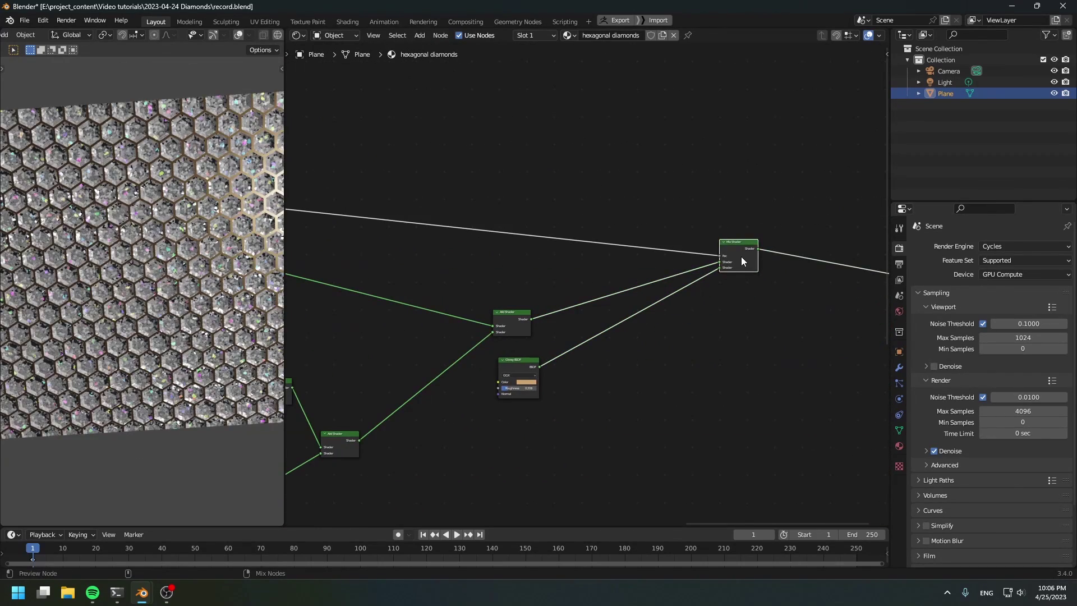
scroll(158, 317, "down", 3)
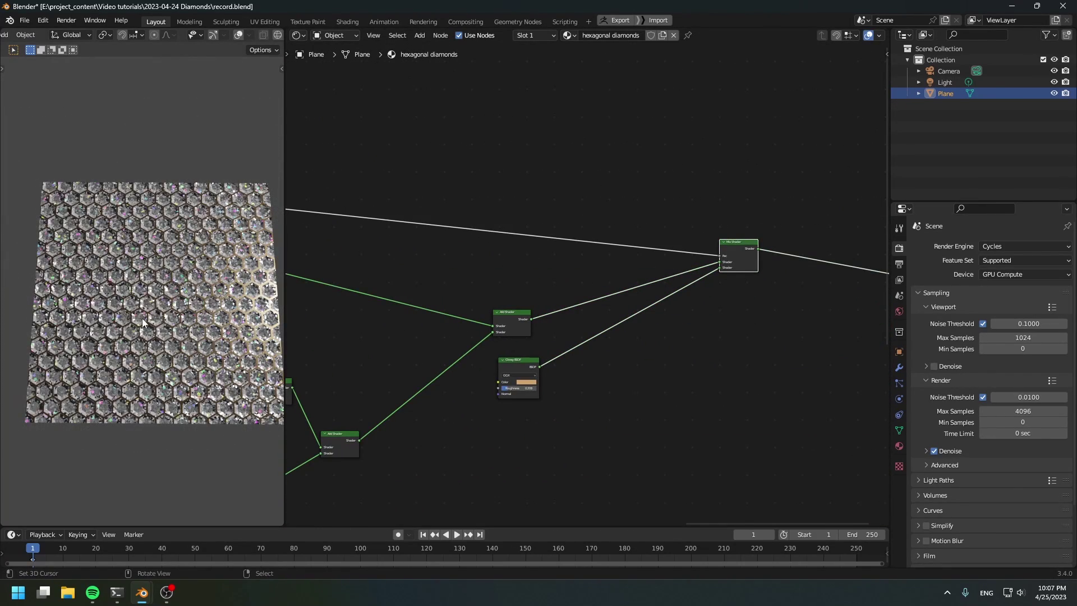